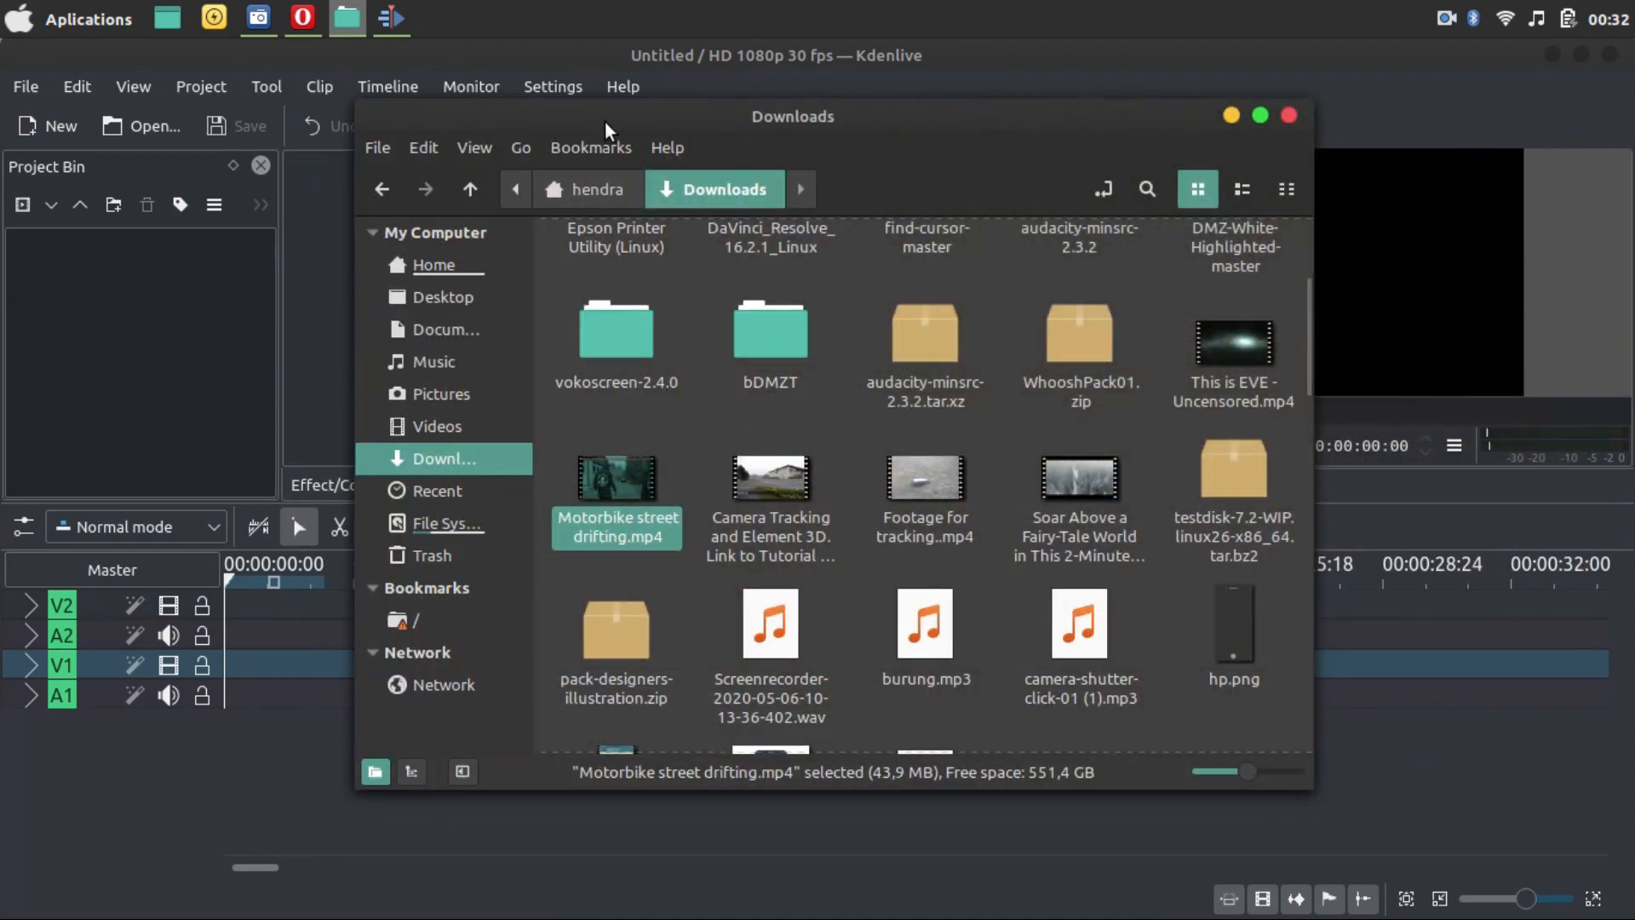
- Import Motorbike street drifting.mp4 from Downloads, keep the current project profile, and place the clip at the start of track V1
{"action": "left_click_drag", "start_coordinate": [604, 121], "coordinate": [813, 103]}
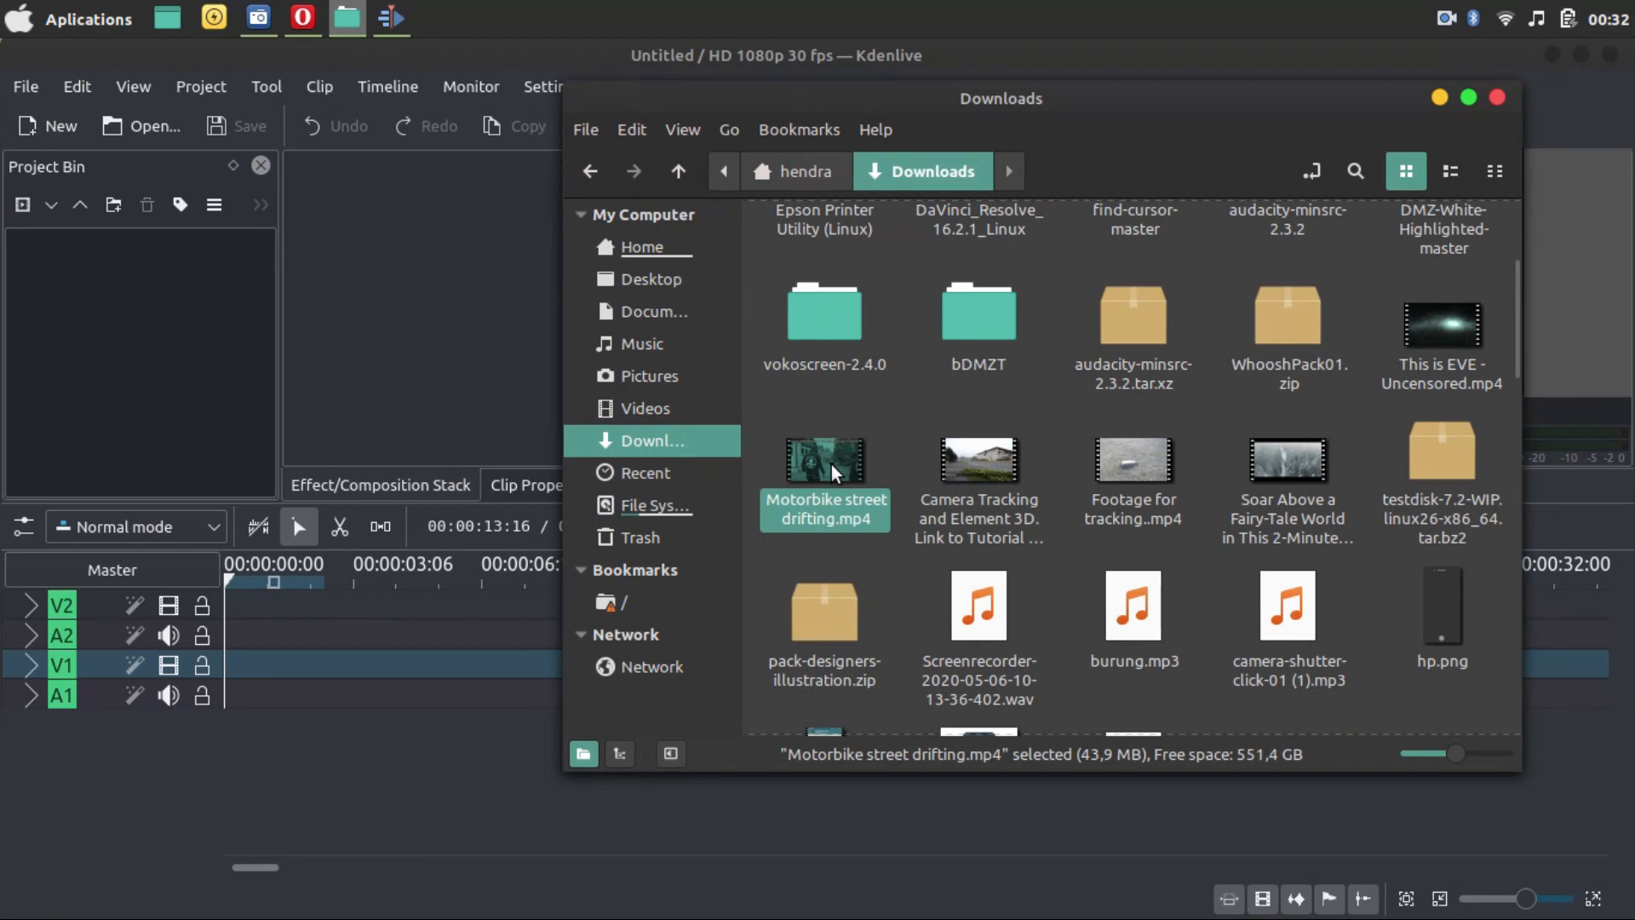
{"action": "left_click_drag", "start_coordinate": [831, 463], "coordinate": [94, 268]}
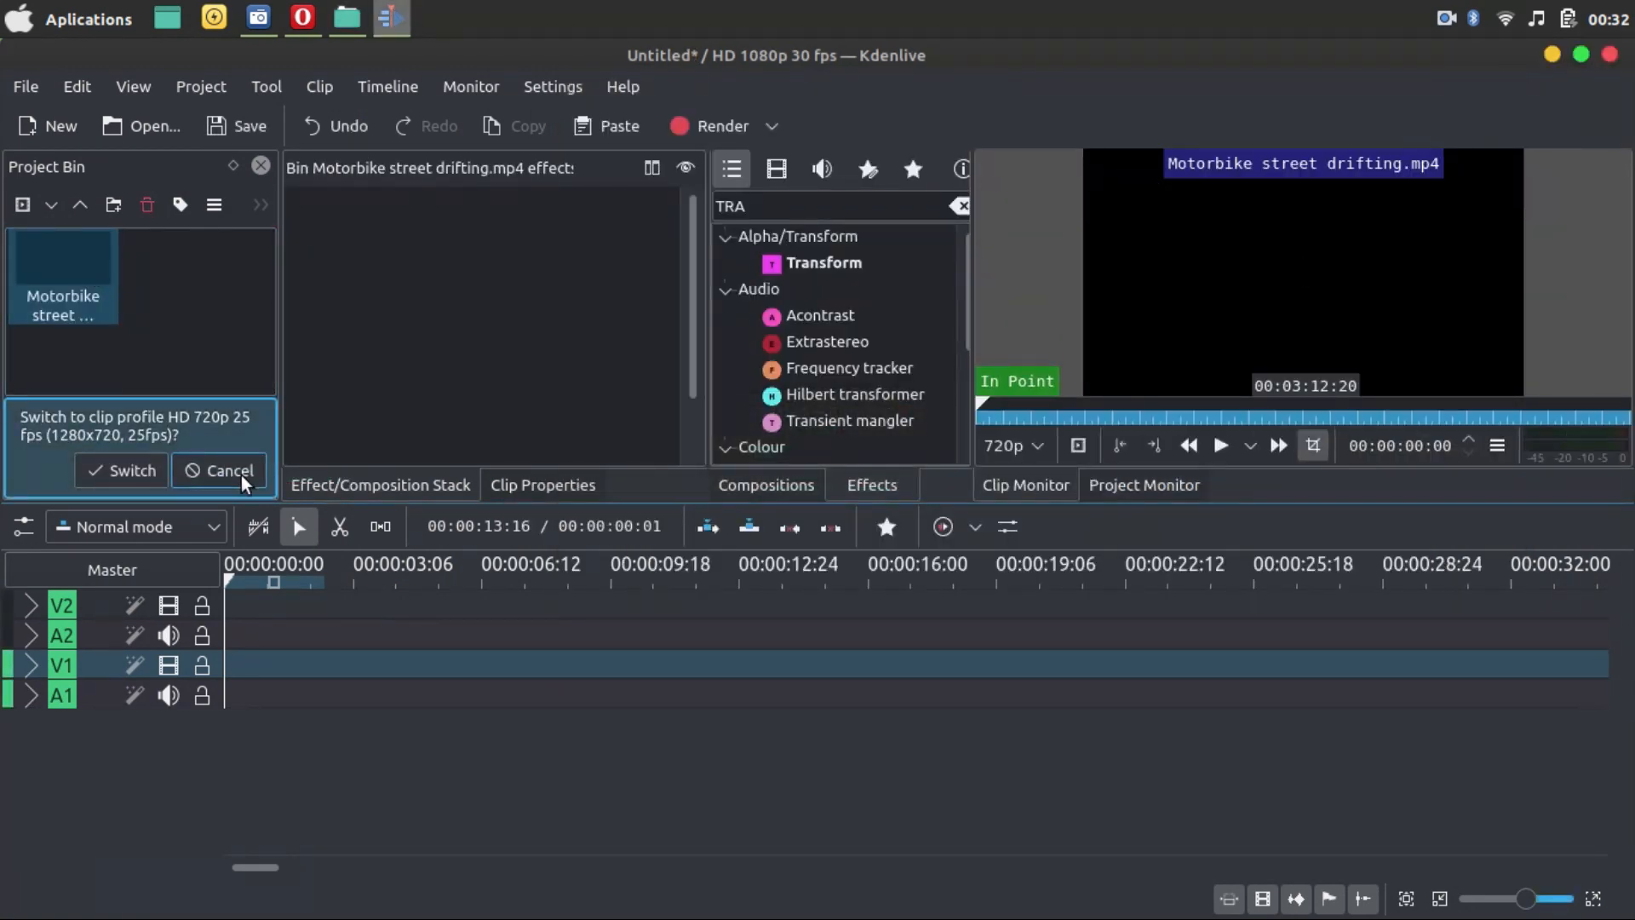
{"action": "left_click", "coordinate": [242, 473]}
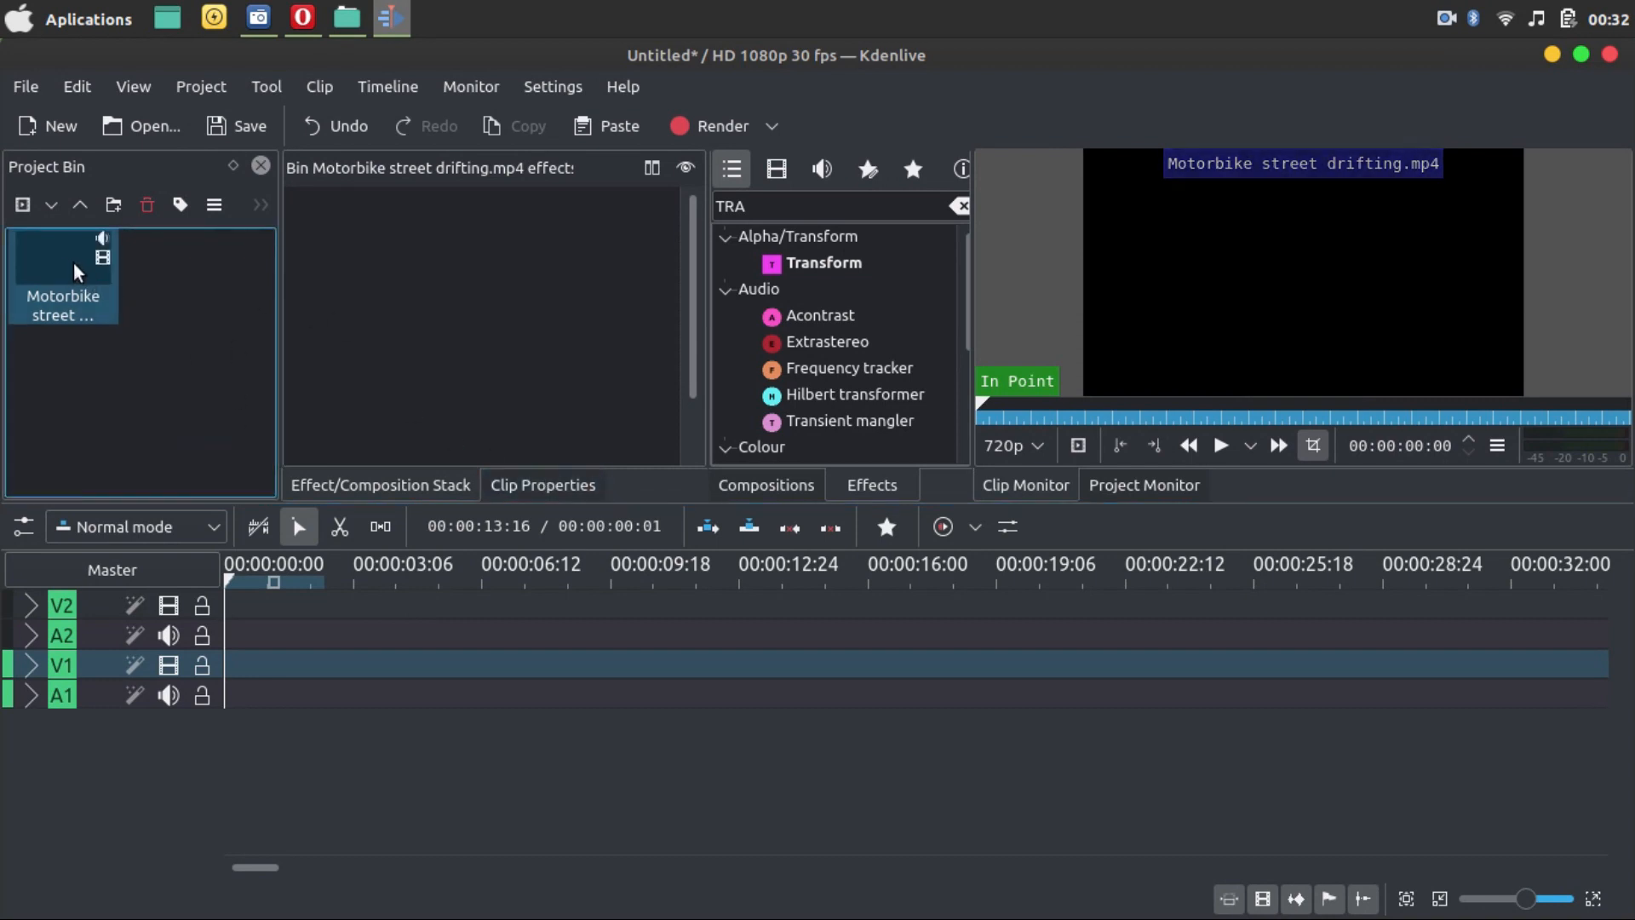
{"action": "left_click_drag", "start_coordinate": [65, 259], "coordinate": [306, 659]}
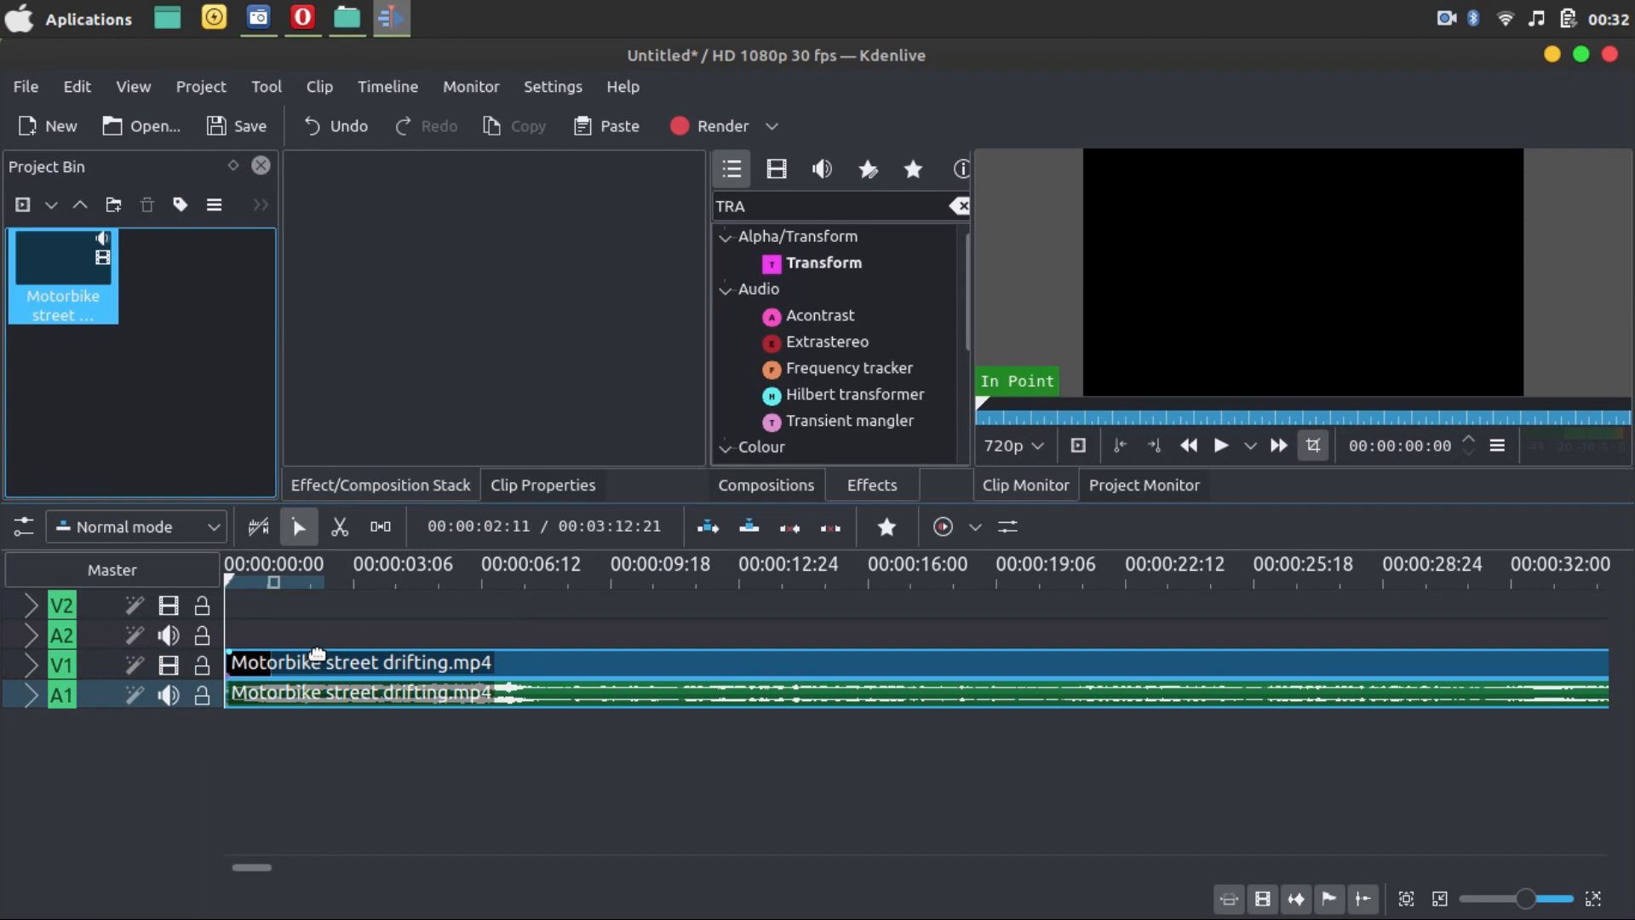
- Show the audio mixer and lower the Master and A1 volumes to about -24.23 dB
{"action": "left_click", "coordinate": [327, 581]}
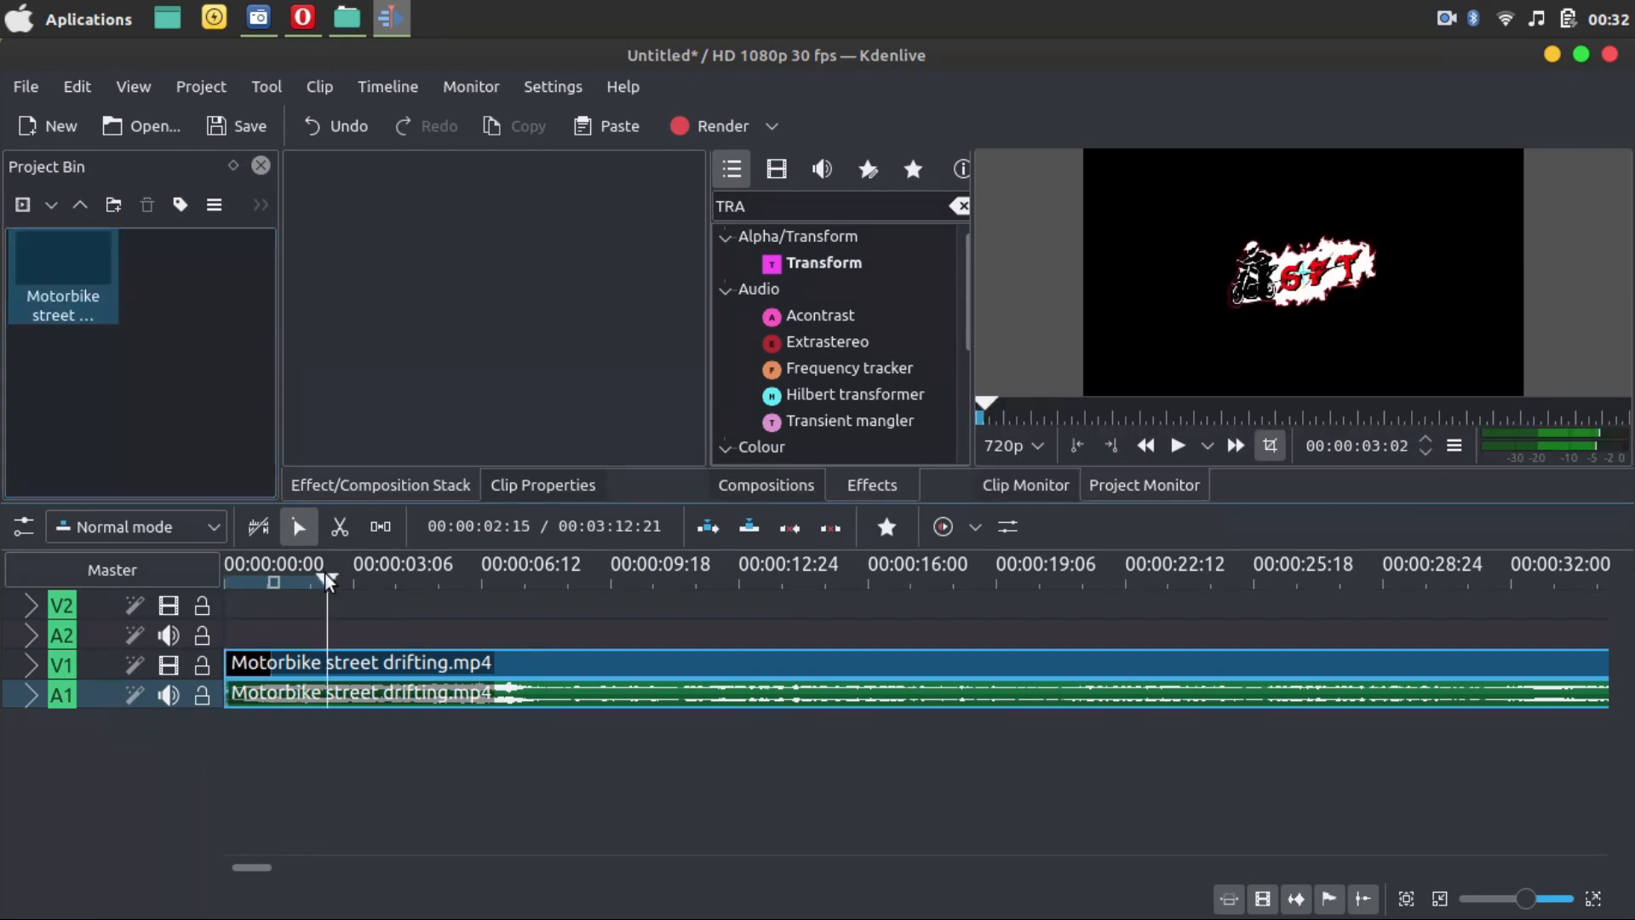
{"action": "left_click", "coordinate": [1007, 526]}
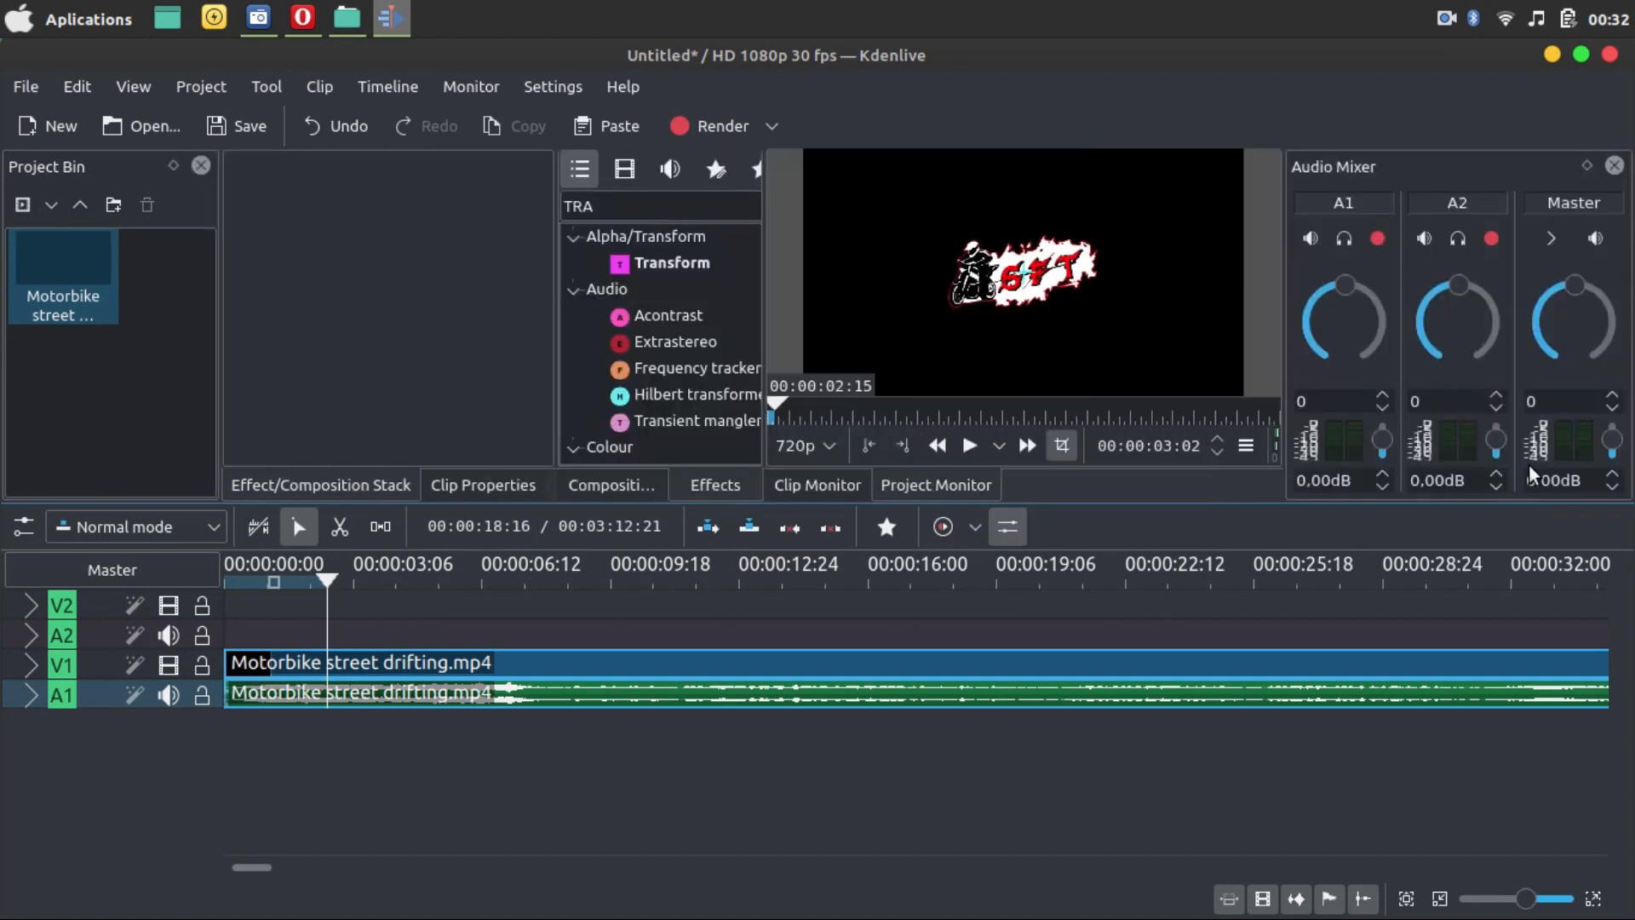
{"action": "left_click_drag", "start_coordinate": [1612, 439], "coordinate": [1617, 465]}
{"action": "left_click_drag", "start_coordinate": [1386, 441], "coordinate": [1385, 466]}
- Cut the motorbike clip on the timeline at about 00:01:00:00 and again at about 00:01:07:03
{"action": "left_click_drag", "start_coordinate": [327, 580], "coordinate": [1226, 621]}
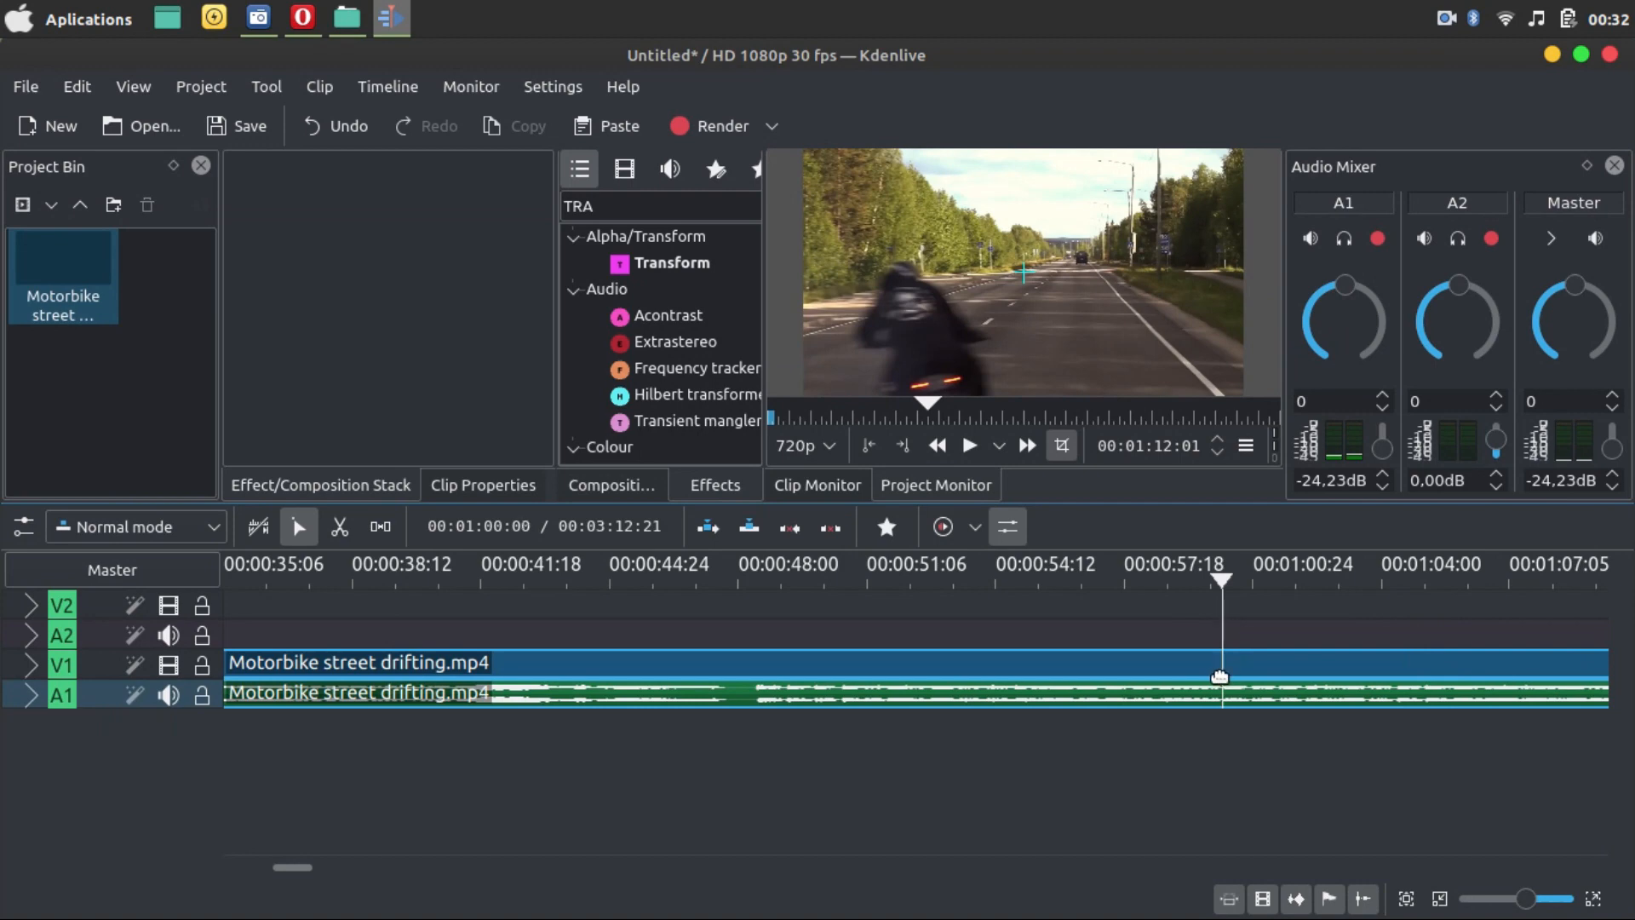
{"action": "left_click", "coordinate": [1219, 682]}
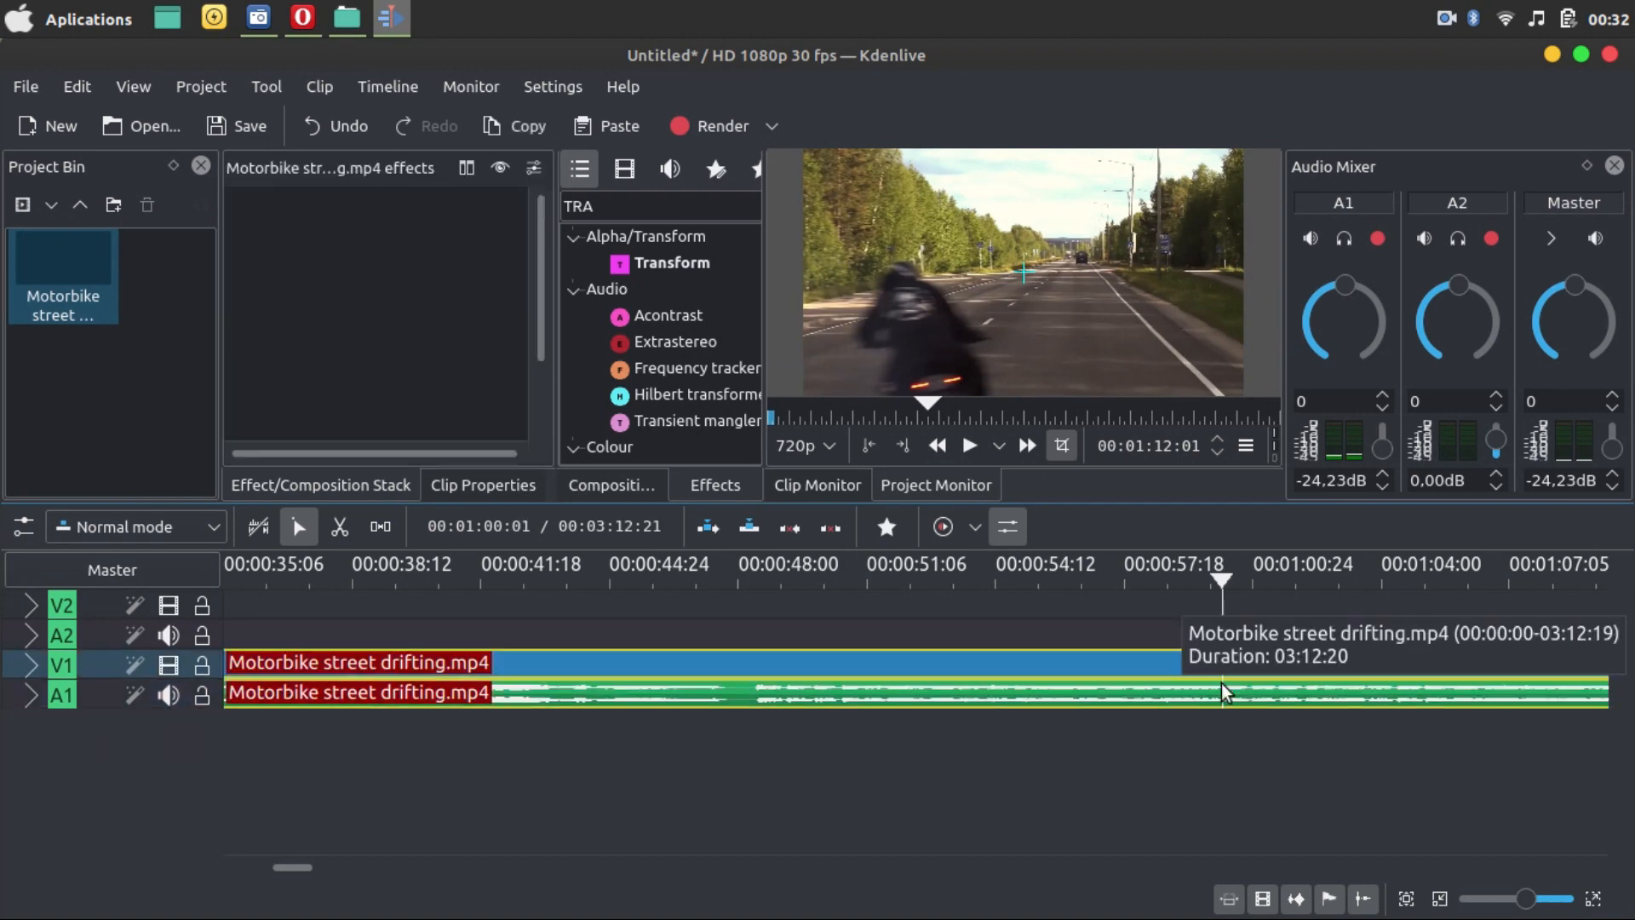
{"action": "right_click", "coordinate": [1223, 691]}
{"action": "left_click", "coordinate": [1291, 613]}
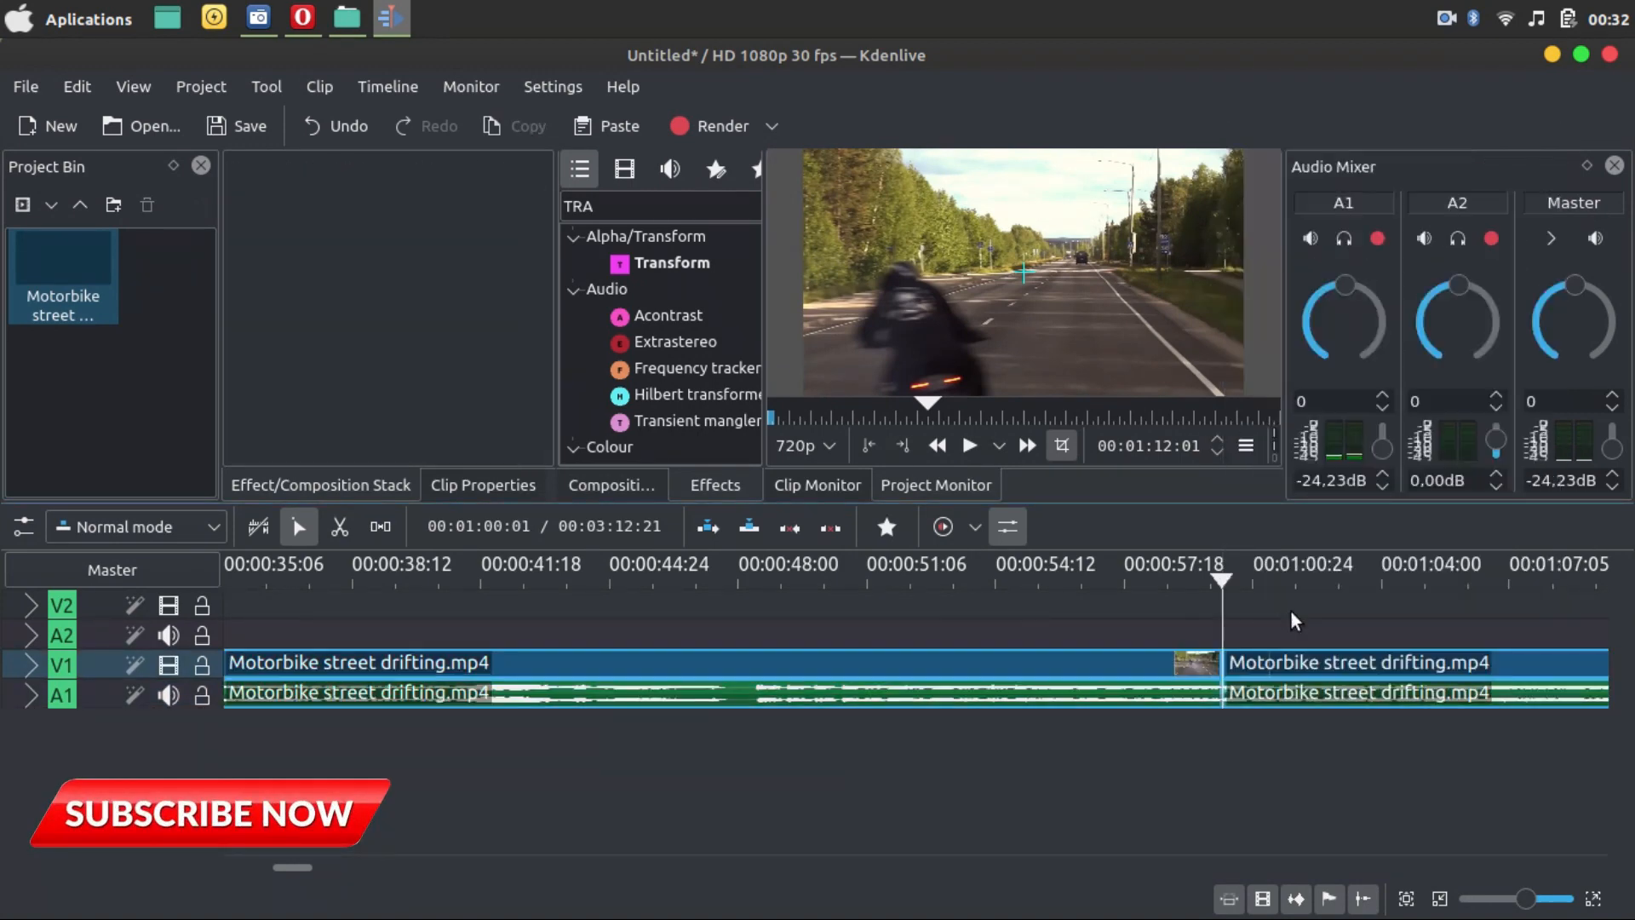
{"action": "left_click_drag", "start_coordinate": [1226, 583], "coordinate": [1505, 574]}
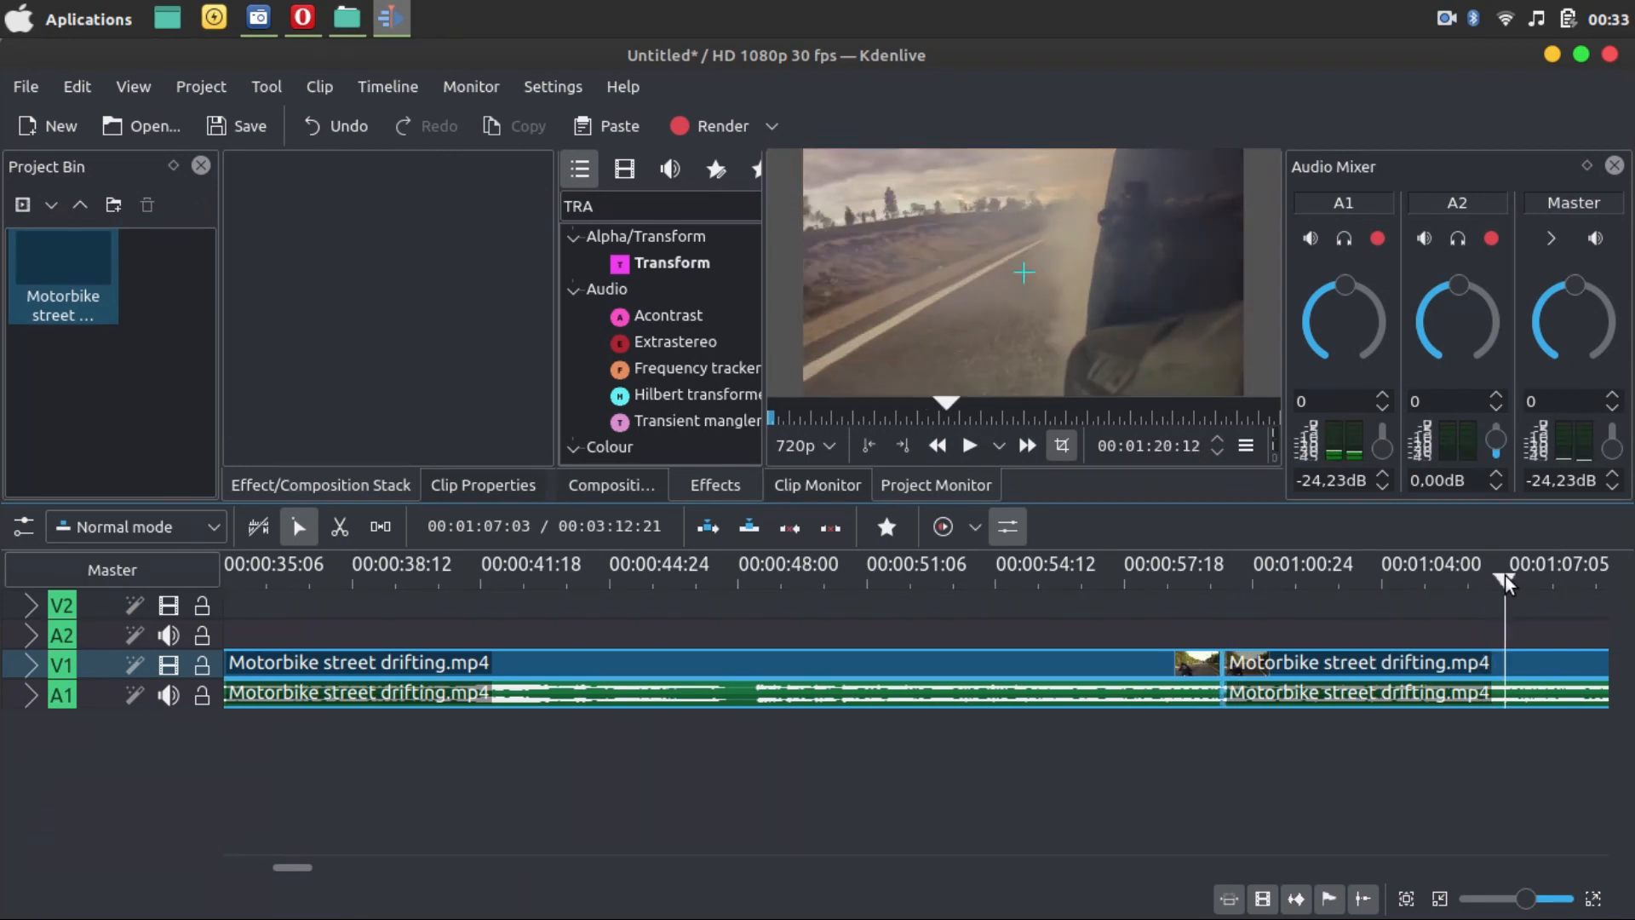
{"action": "right_click", "coordinate": [1509, 660]}
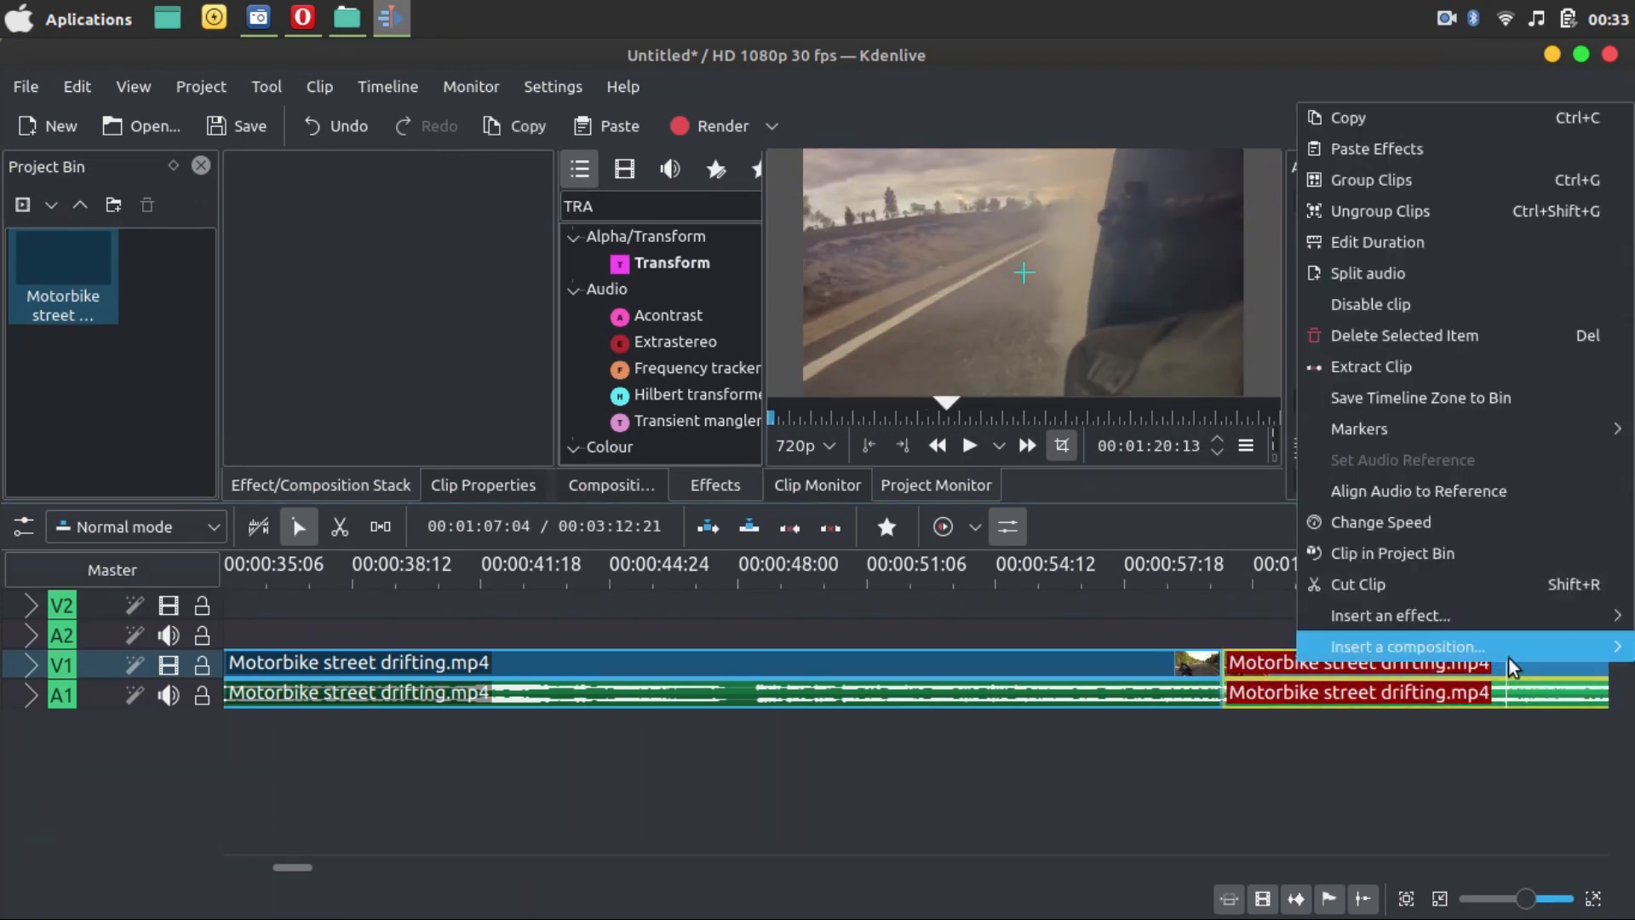
{"action": "left_click", "coordinate": [1472, 586]}
- Delete the segments before the first cut and after the second cut, keeping only the middle segment
{"action": "left_click", "coordinate": [1020, 680]}
{"action": "right_click", "coordinate": [892, 688]}
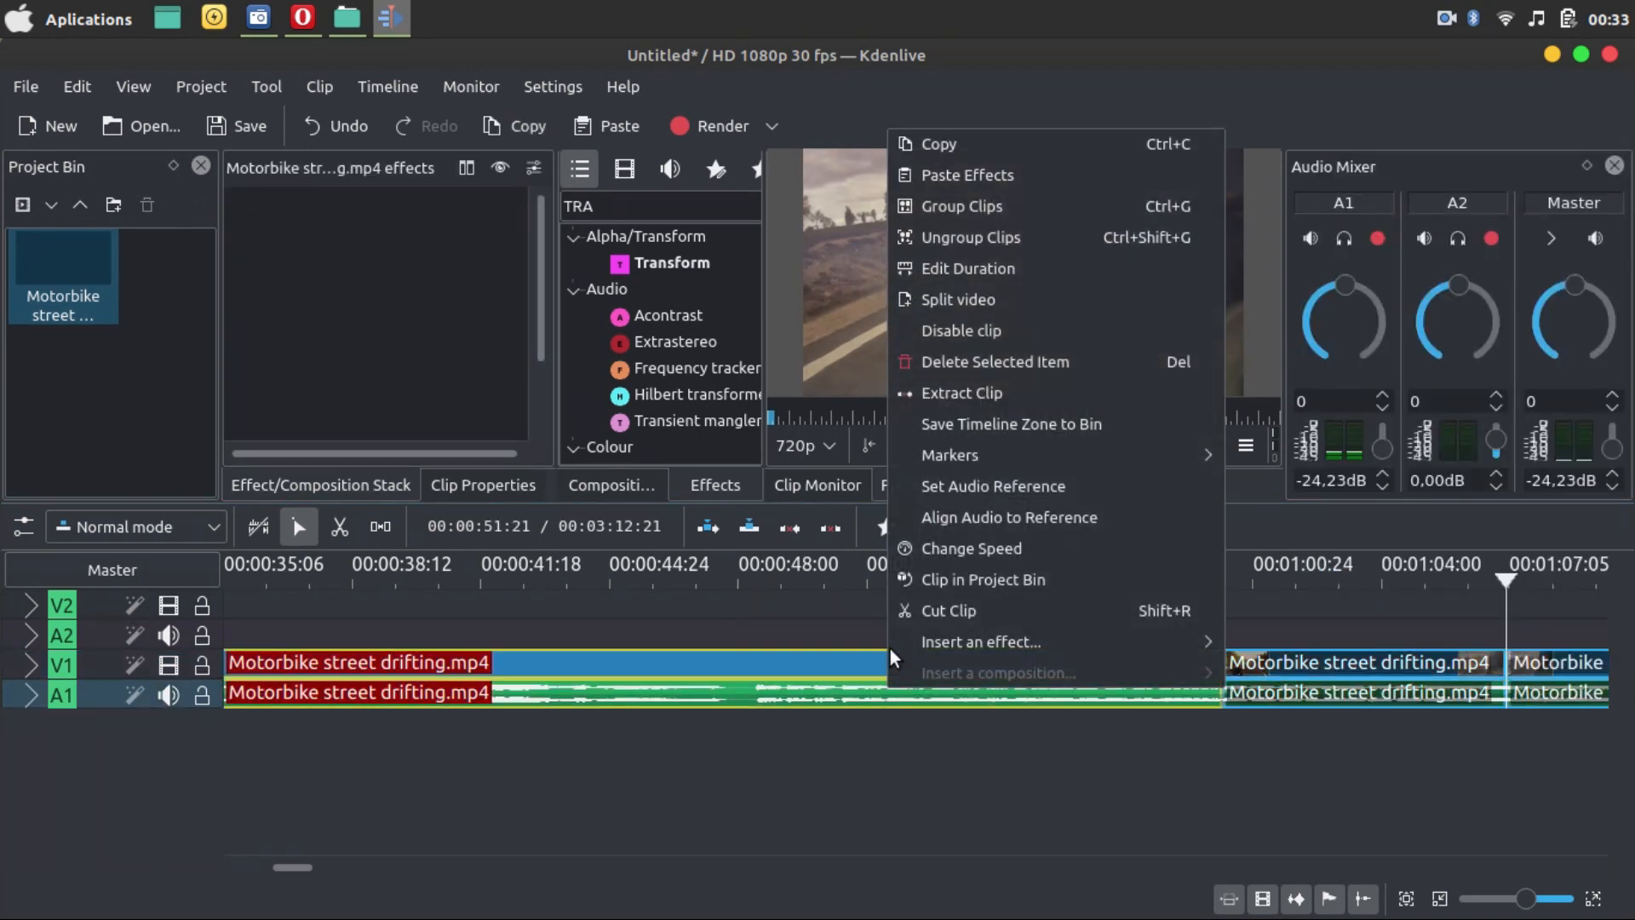
{"action": "left_click", "coordinate": [969, 360]}
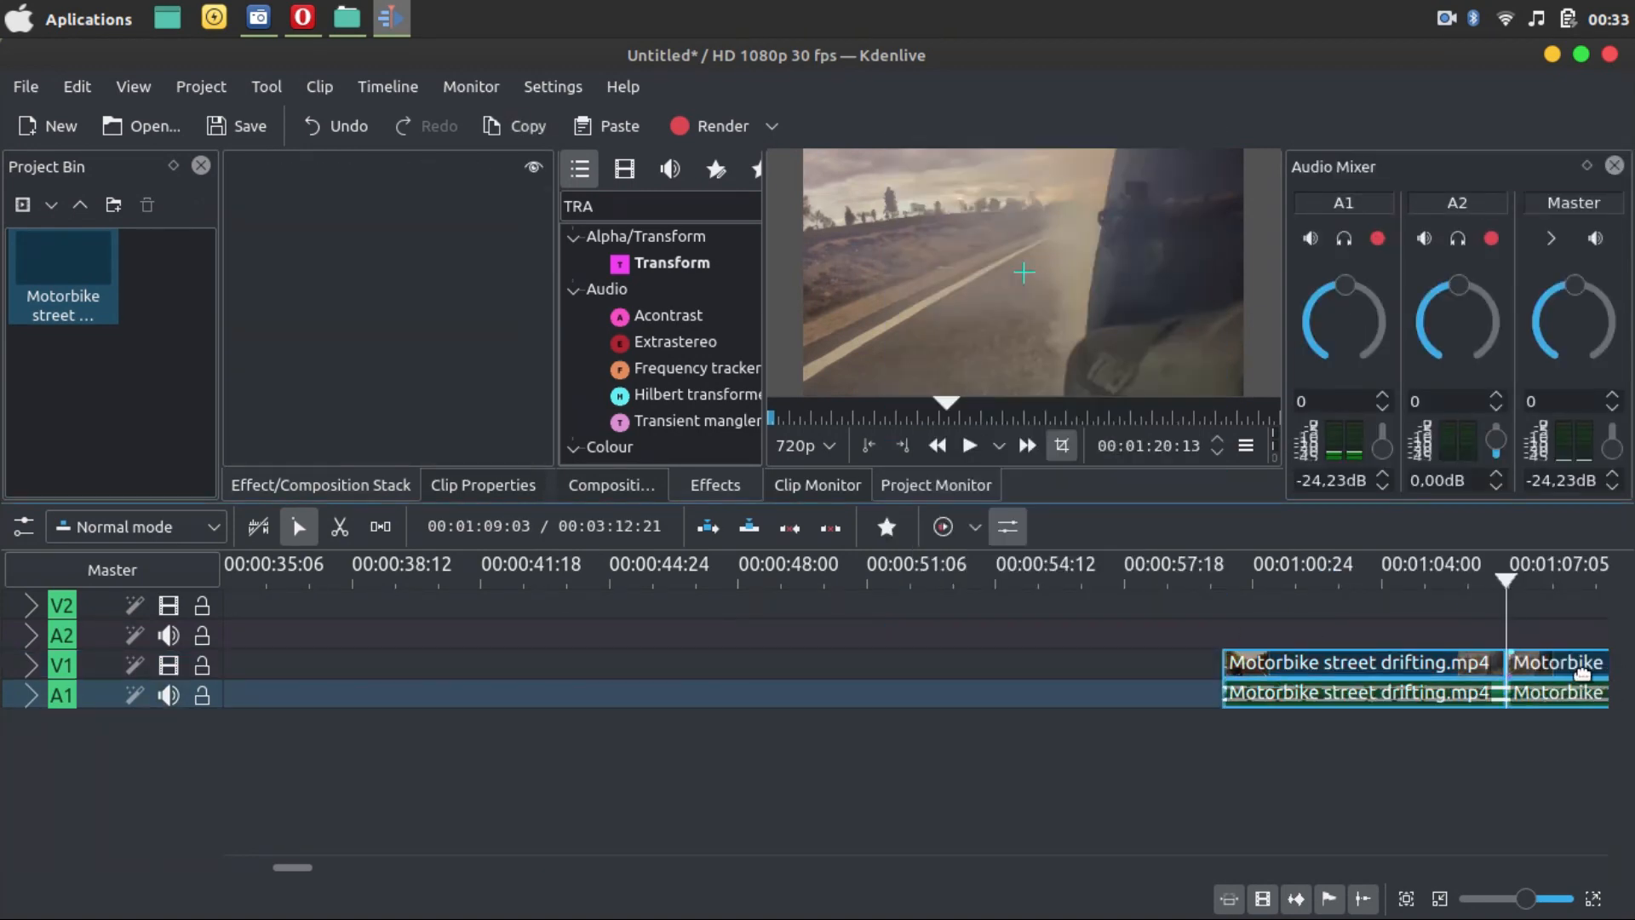
{"action": "left_click", "coordinate": [1581, 673]}
{"action": "right_click", "coordinate": [1581, 672]}
{"action": "left_click", "coordinate": [1388, 363]}
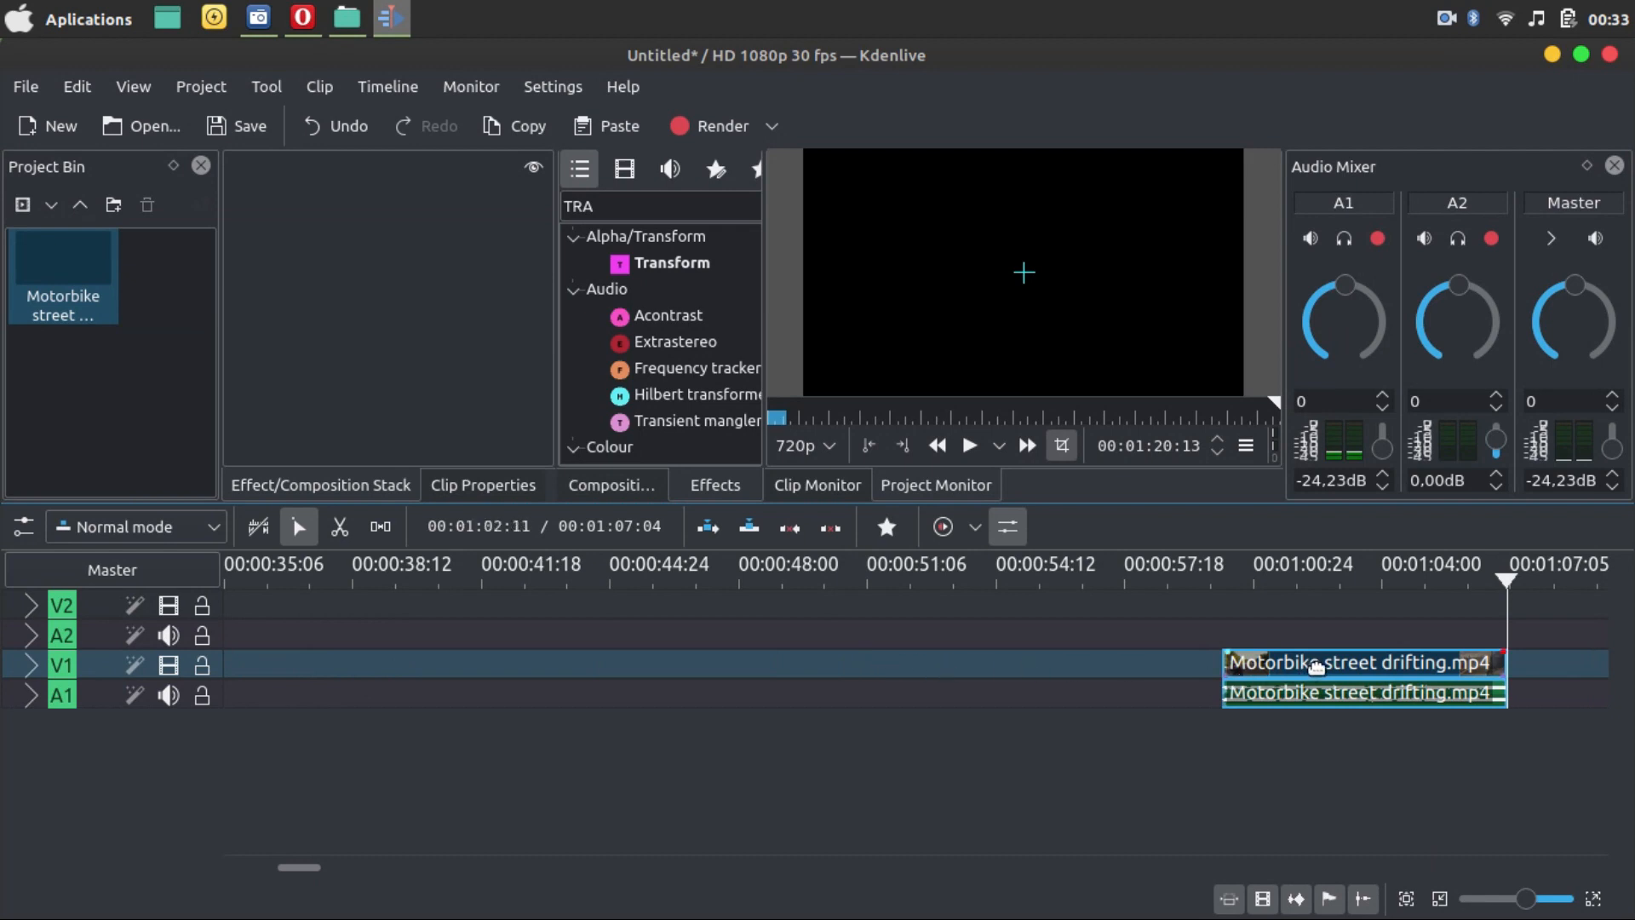
- Remove the empty space before the remaining segment so it sits at the start of track V1
{"action": "left_click_drag", "start_coordinate": [1315, 665], "coordinate": [988, 691]}
{"action": "right_click", "coordinate": [940, 670]}
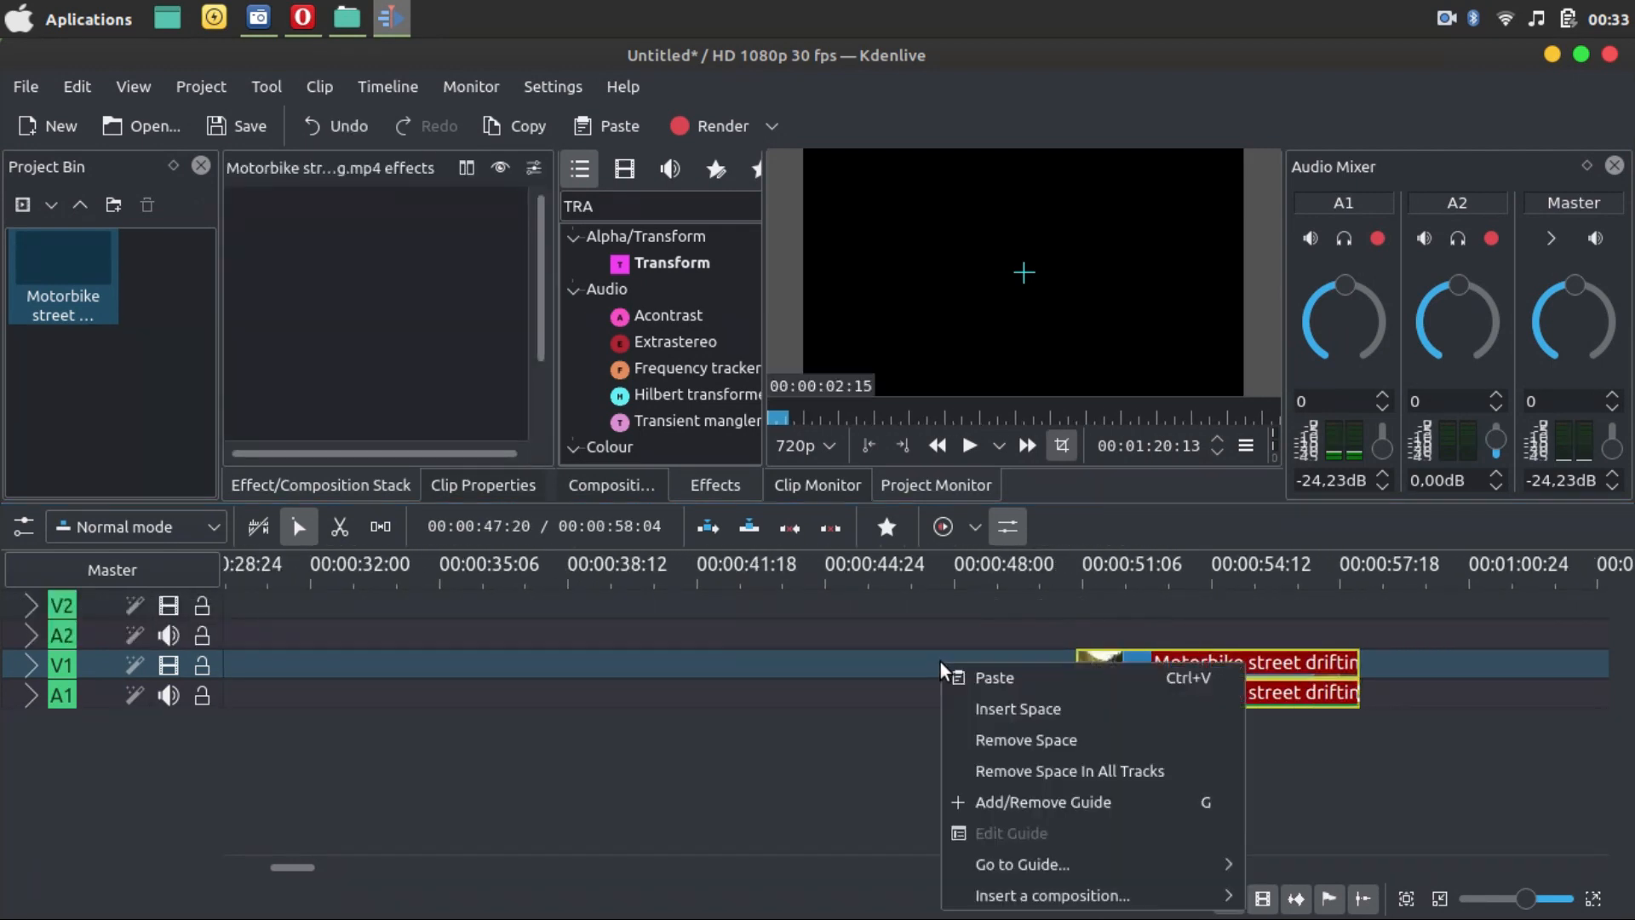
{"action": "left_click", "coordinate": [1015, 740]}
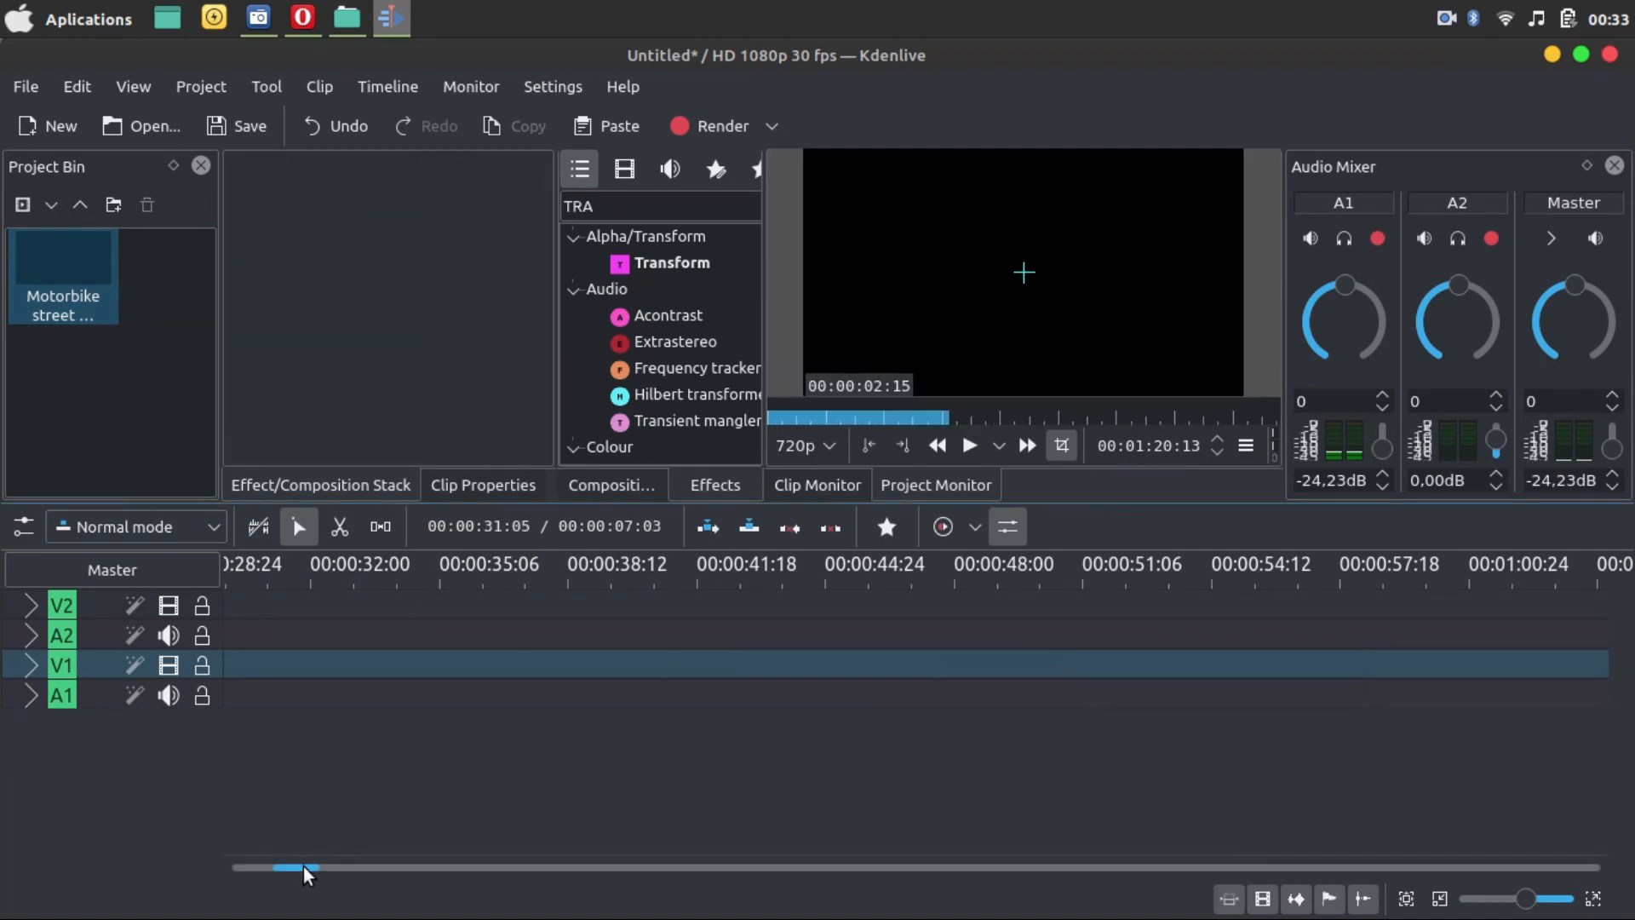
{"action": "left_click_drag", "start_coordinate": [303, 866], "coordinate": [189, 865]}
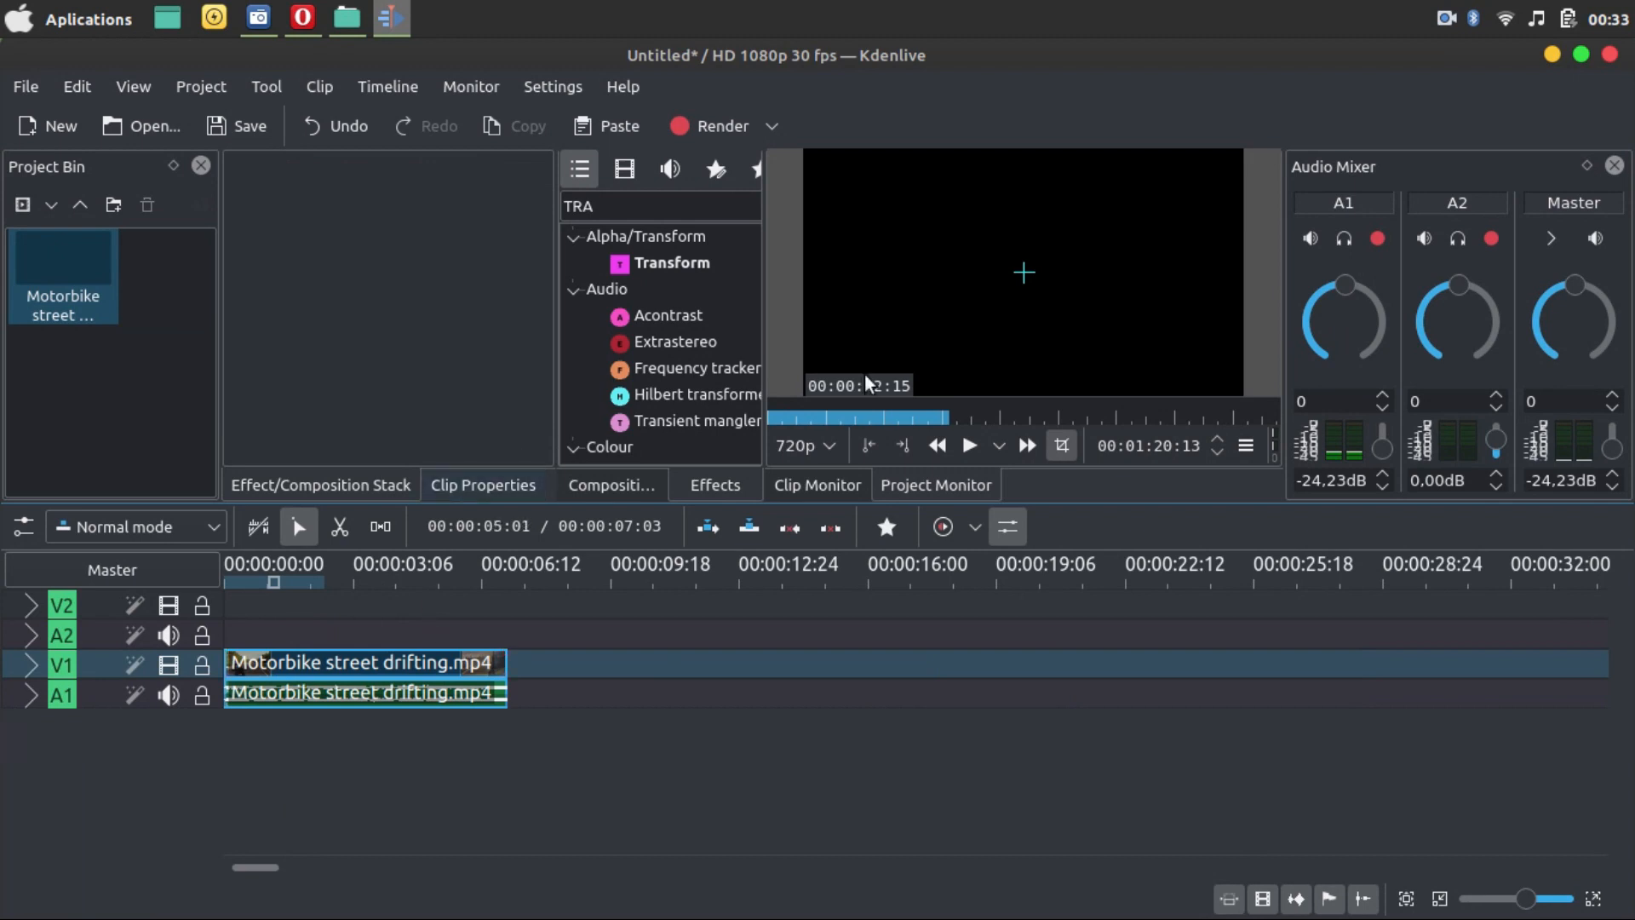
- Scrub through the trimmed clip and return the playhead to the project start
{"action": "mouse_move", "coordinate": [372, 566]}
{"action": "left_mouse_down"}
{"action": "mouse_move", "coordinate": [253, 569]}
{"action": "mouse_move", "coordinate": [366, 565]}
{"action": "left_mouse_up"}
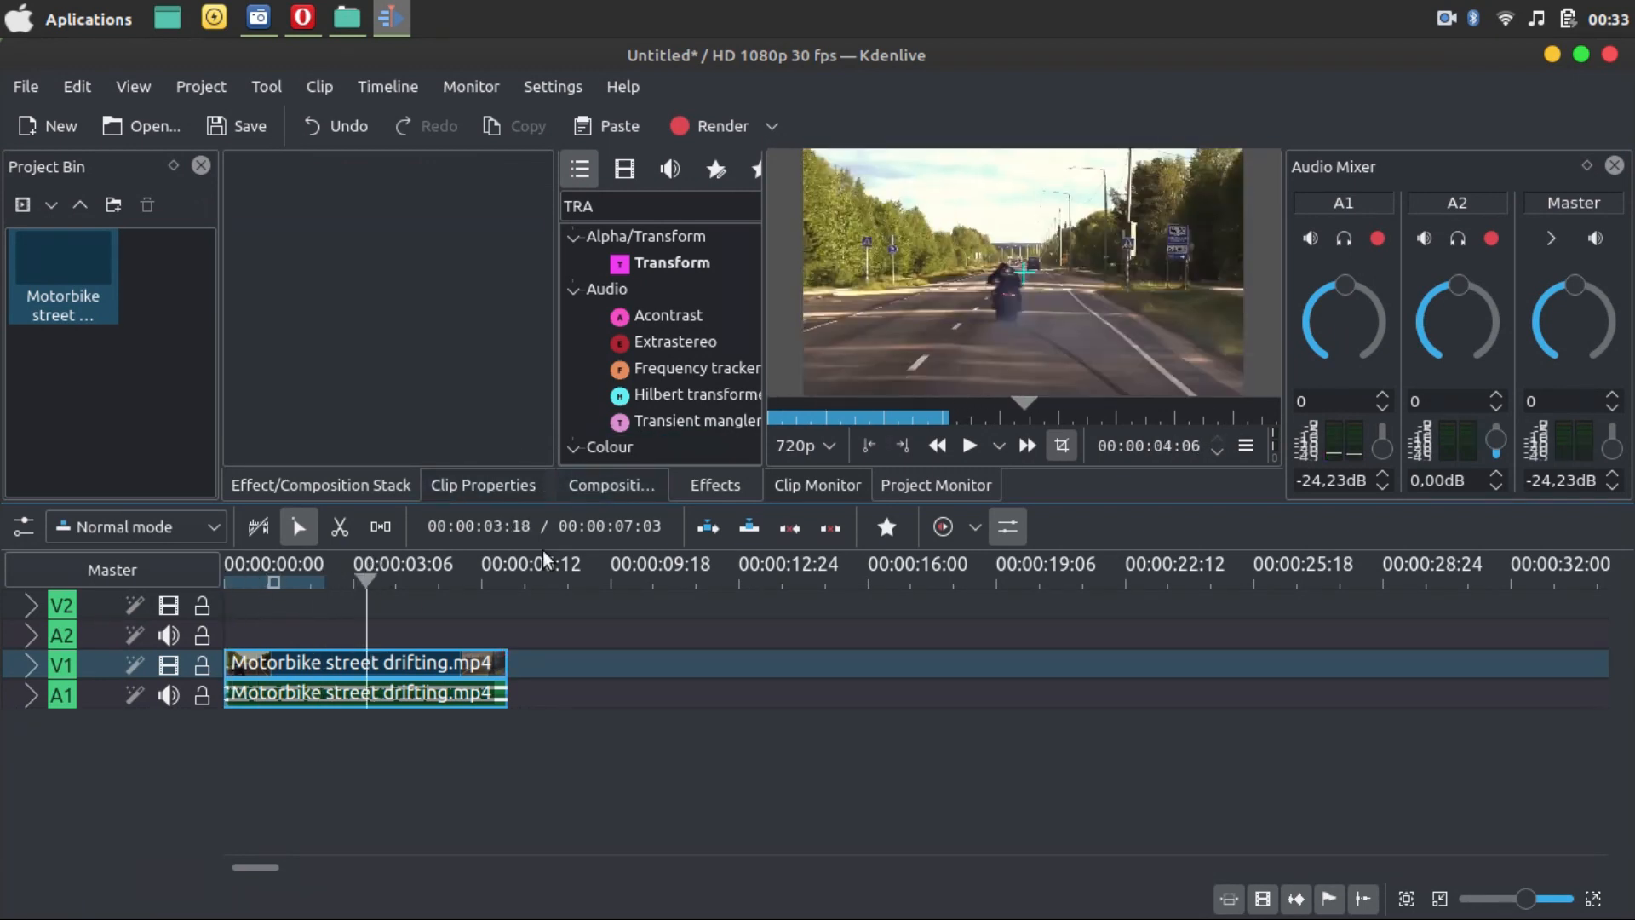
{"action": "right_click", "coordinate": [922, 278]}
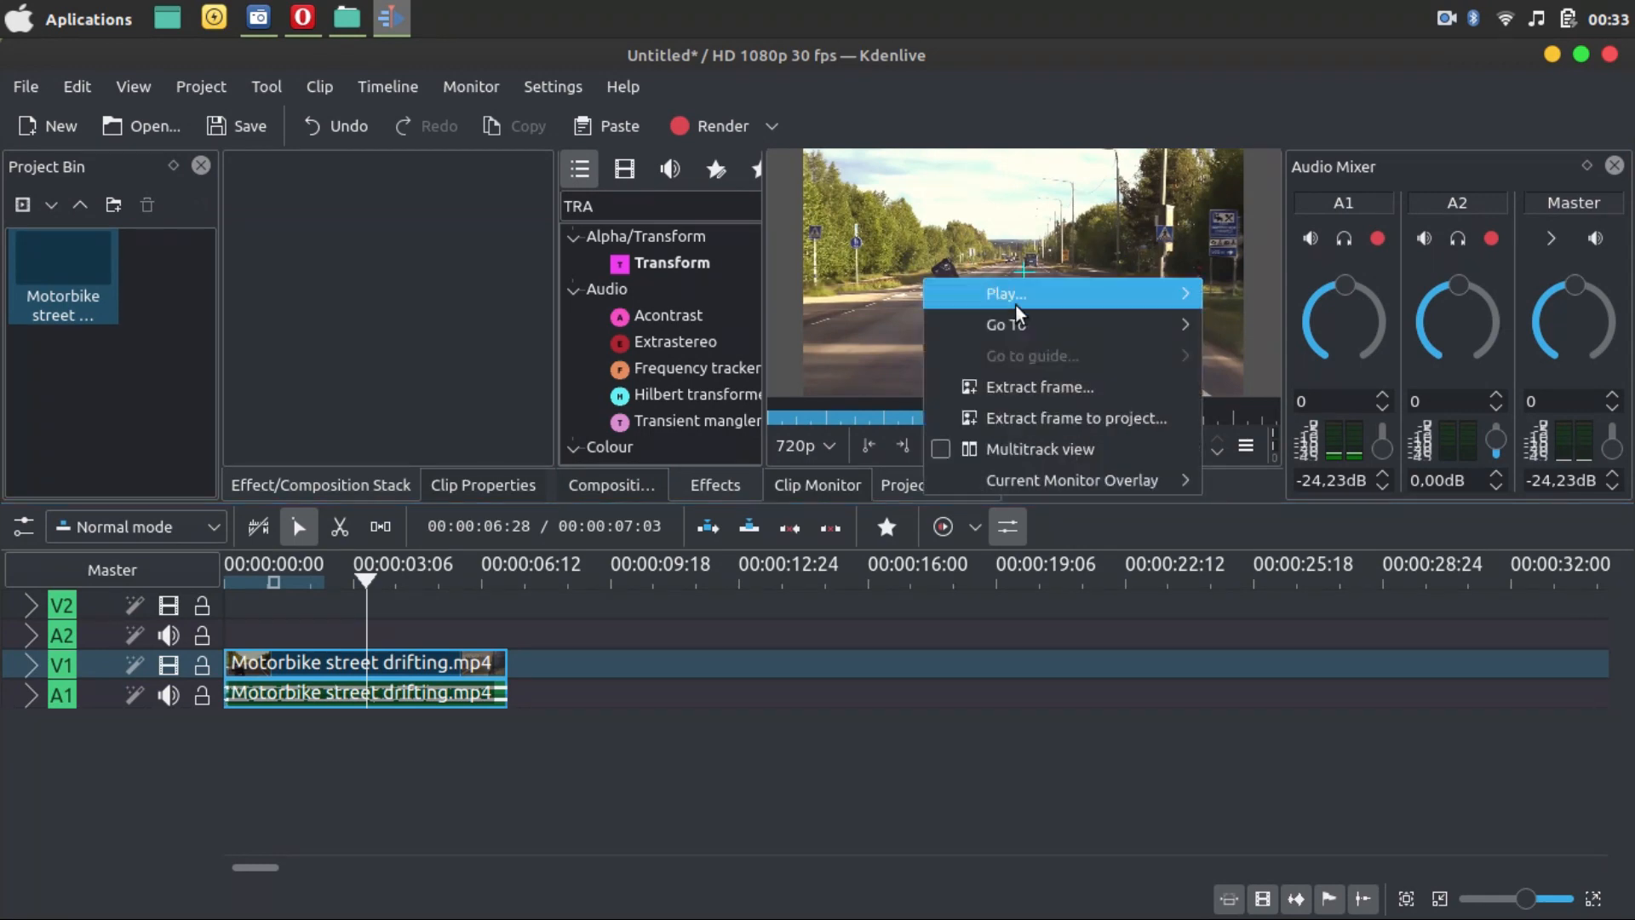
{"action": "mouse_move", "coordinate": [1021, 324]}
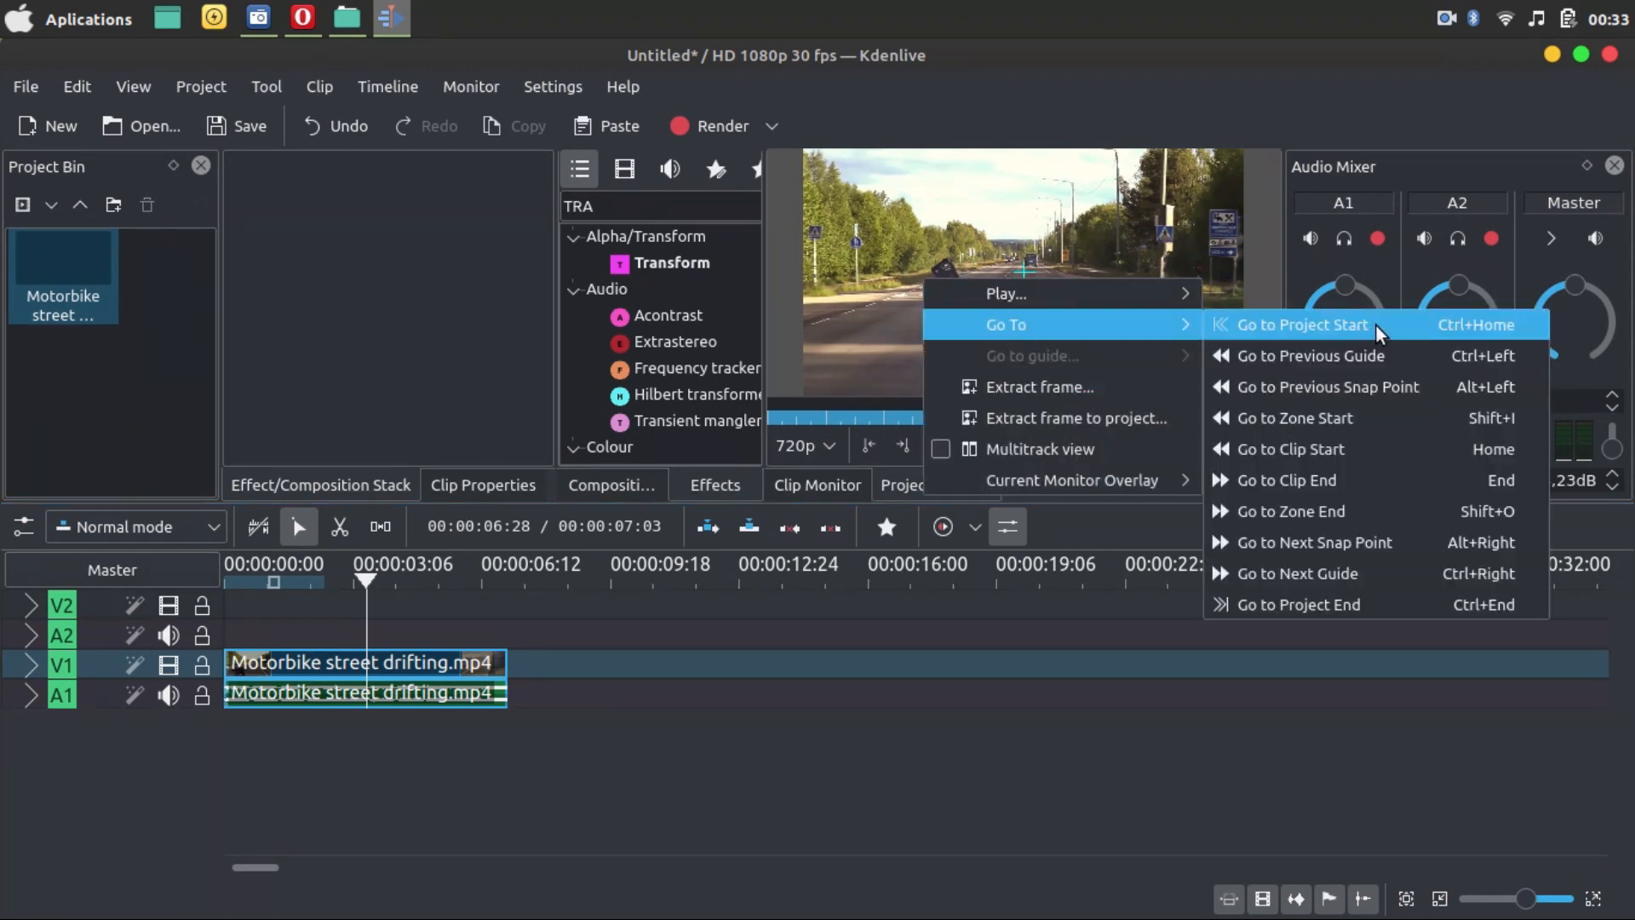
{"action": "left_click", "coordinate": [1376, 325]}
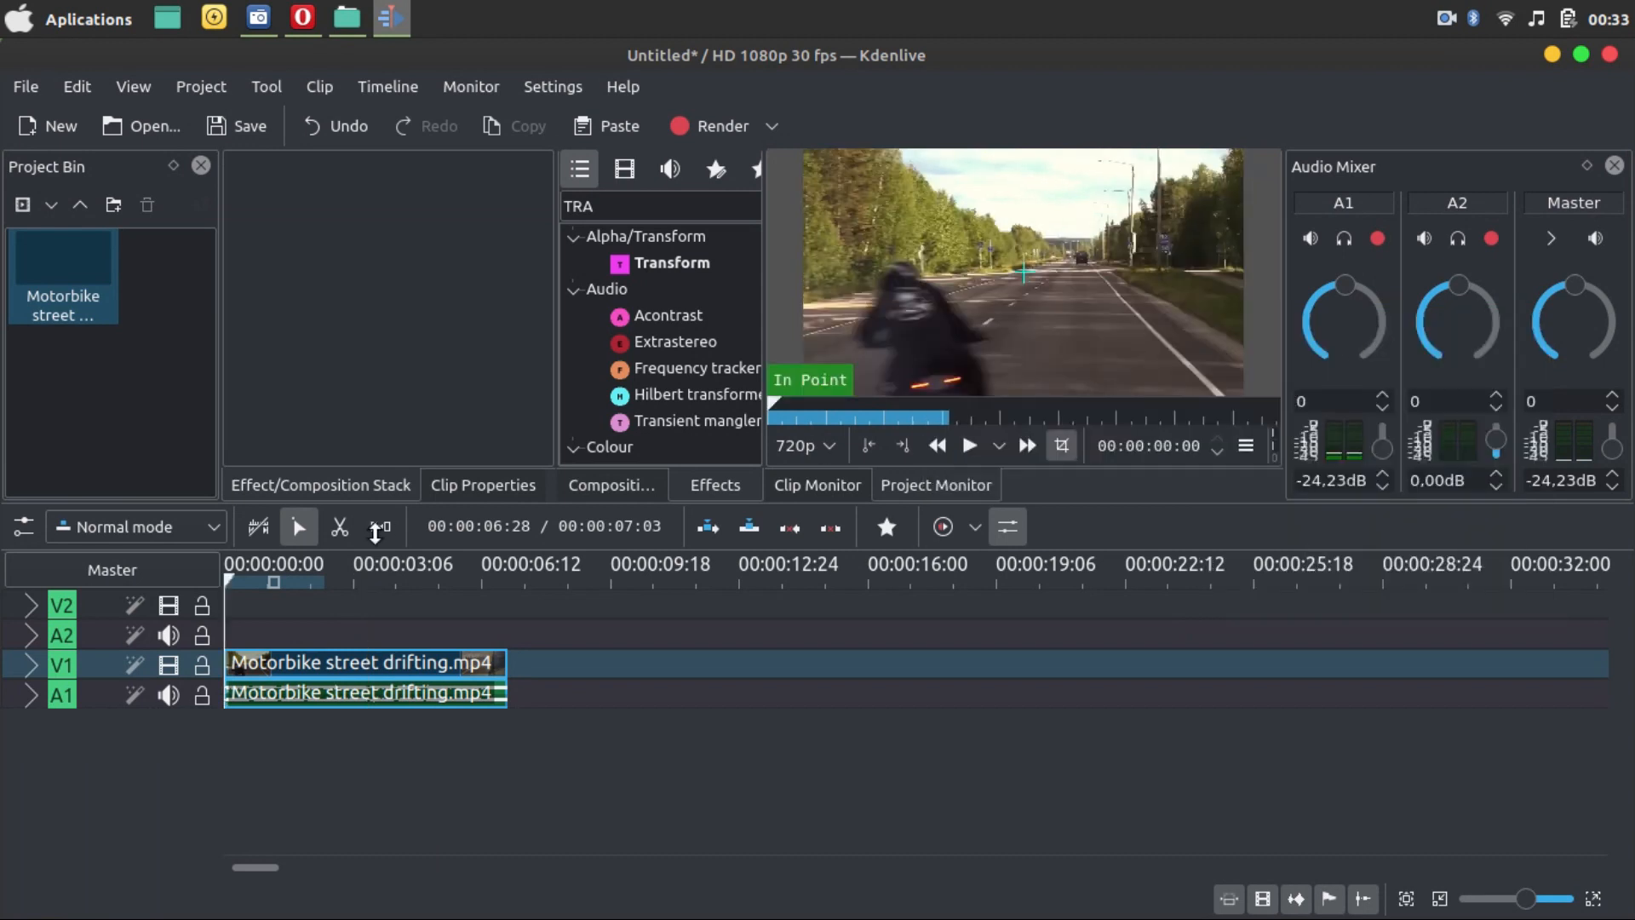
- Apply the Motion Tracker effect to the trimmed motorbike clip on track V1
{"action": "left_click", "coordinate": [384, 675]}
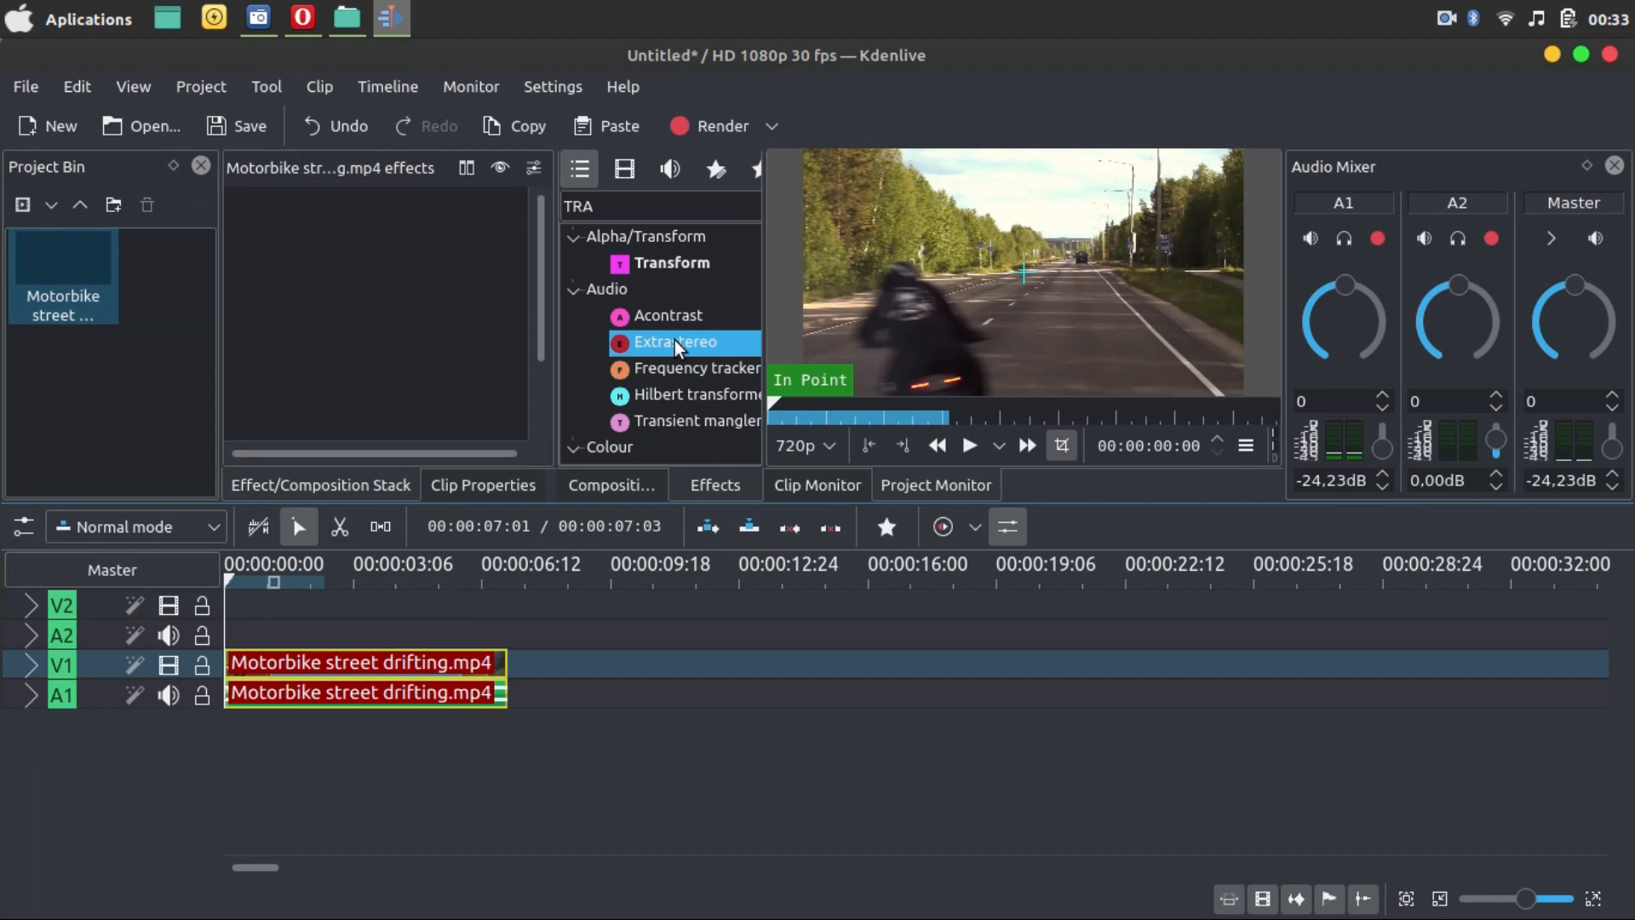
{"action": "scroll", "coordinate": [675, 340], "scroll_direction": "down", "scroll_amount": 3}
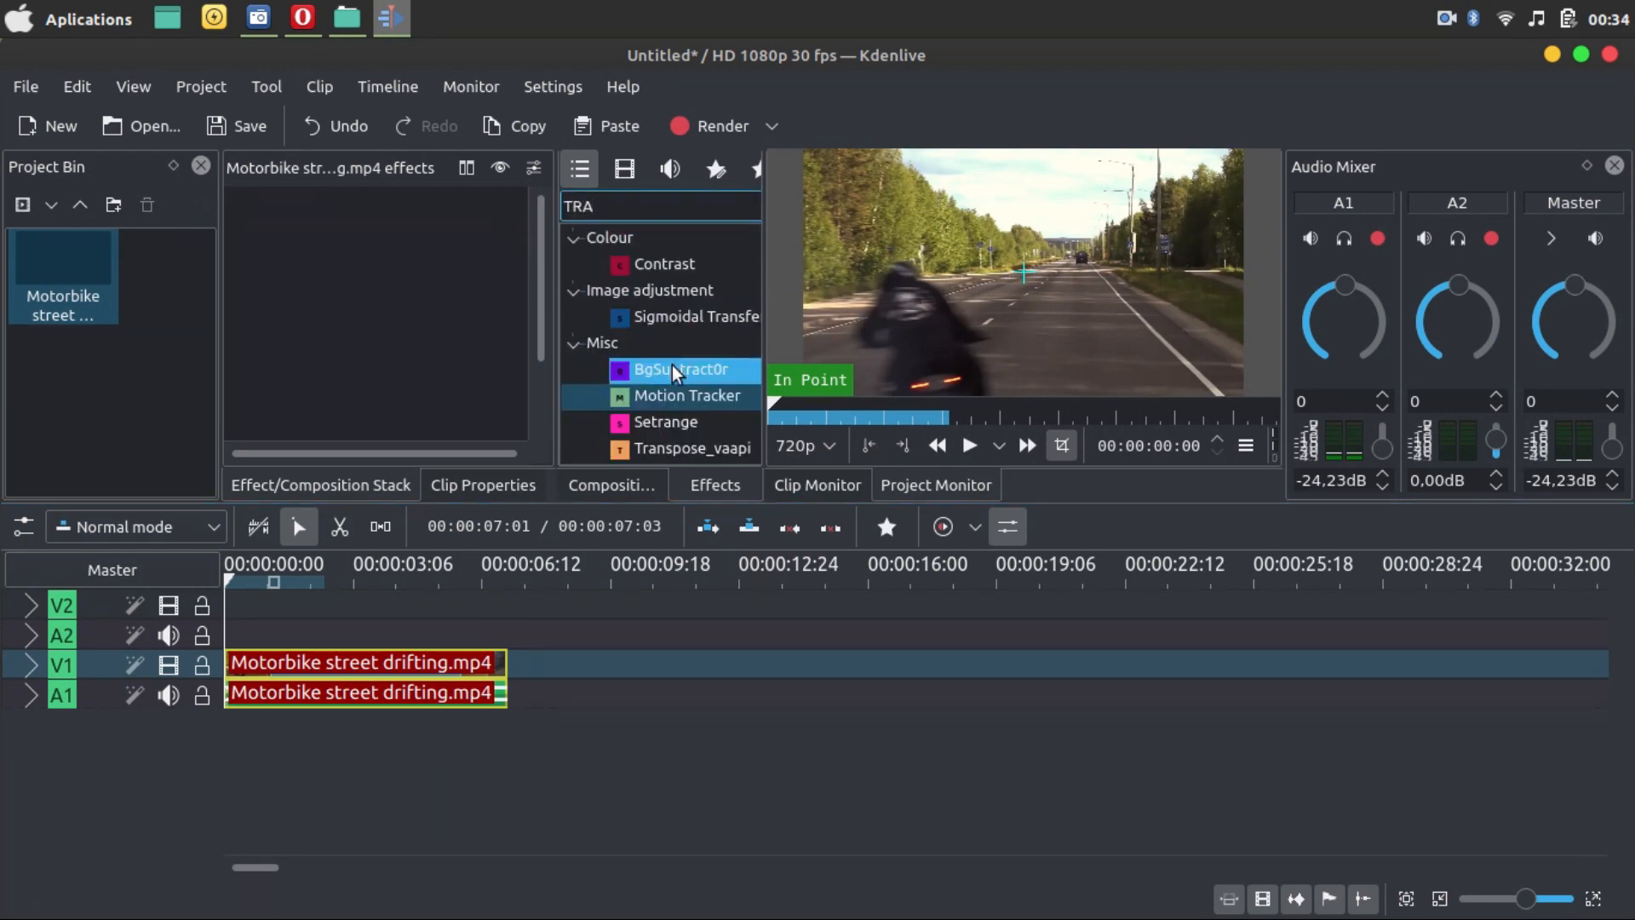
{"action": "scroll", "coordinate": [669, 349], "scroll_direction": "up", "scroll_amount": 3}
{"action": "scroll", "coordinate": [666, 338], "scroll_direction": "down", "scroll_amount": 3}
{"action": "left_click", "coordinate": [688, 397]}
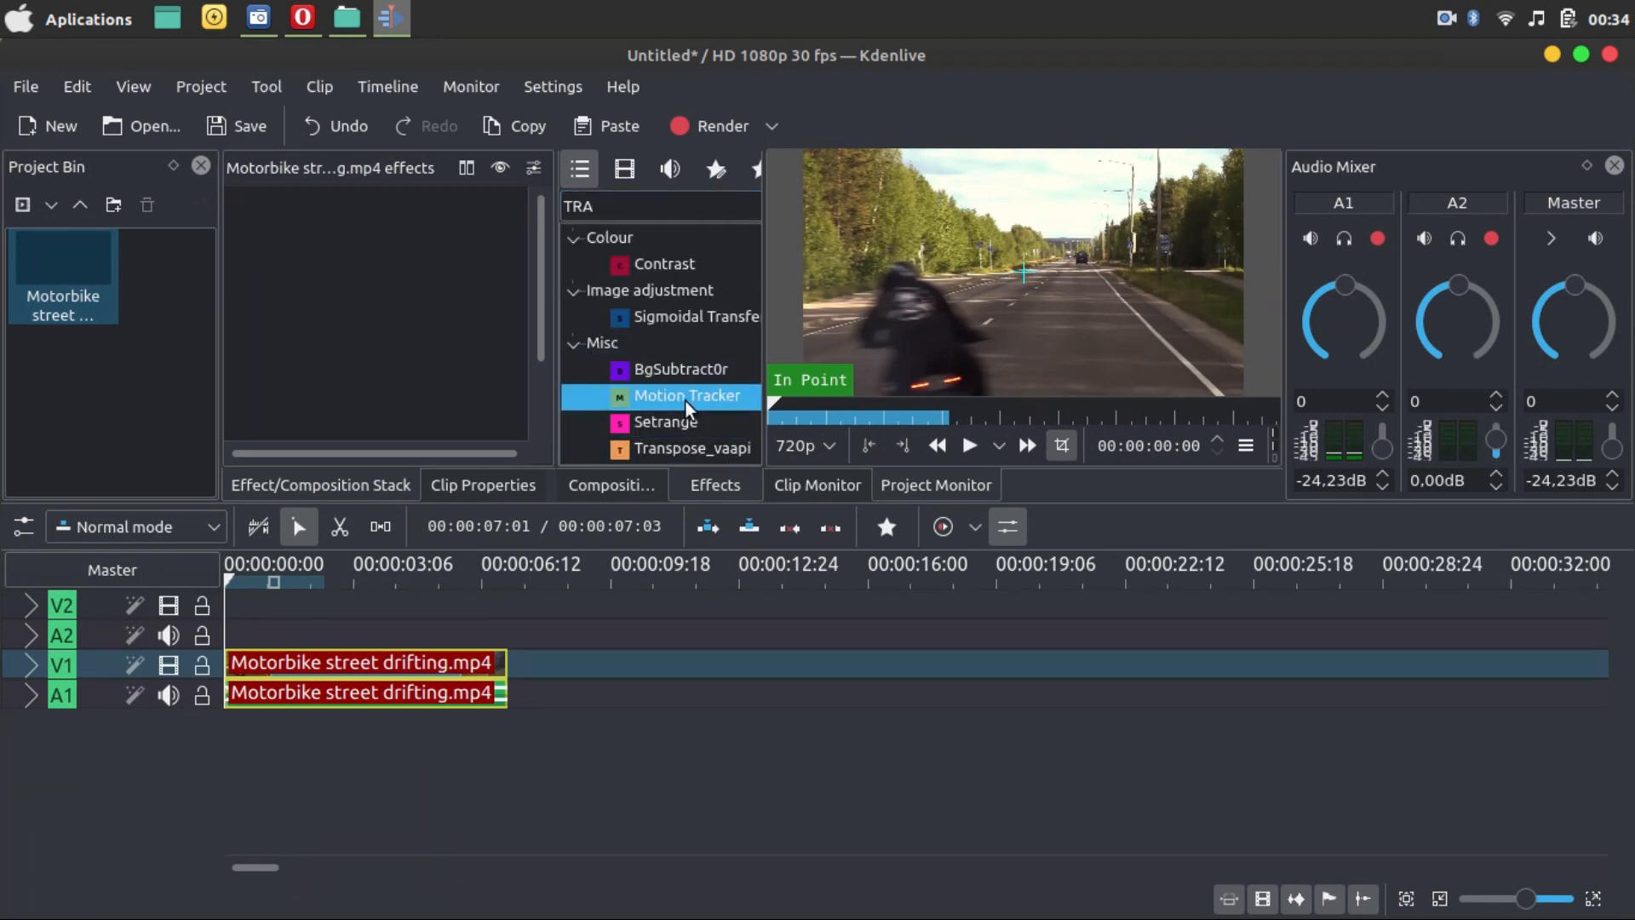
{"action": "left_click_drag", "start_coordinate": [698, 397], "coordinate": [354, 668]}
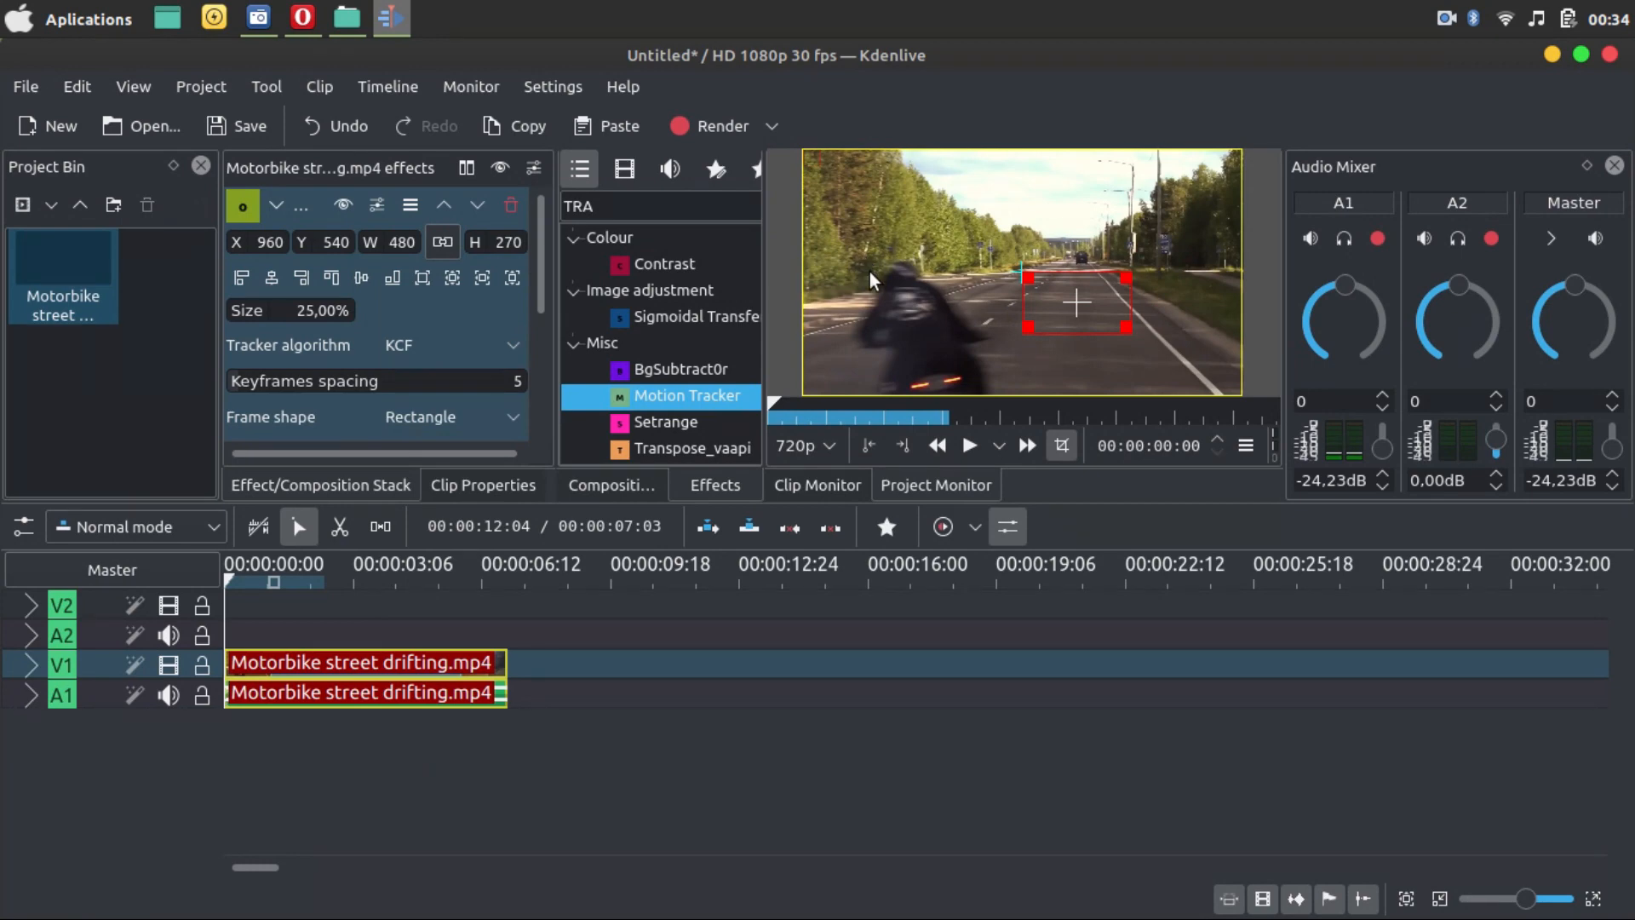
- Place the tracking frame over the motorcyclist at about X 244, Y 532, sized about 482 by 276
{"action": "left_click_drag", "start_coordinate": [1077, 303], "coordinate": [1044, 375]}
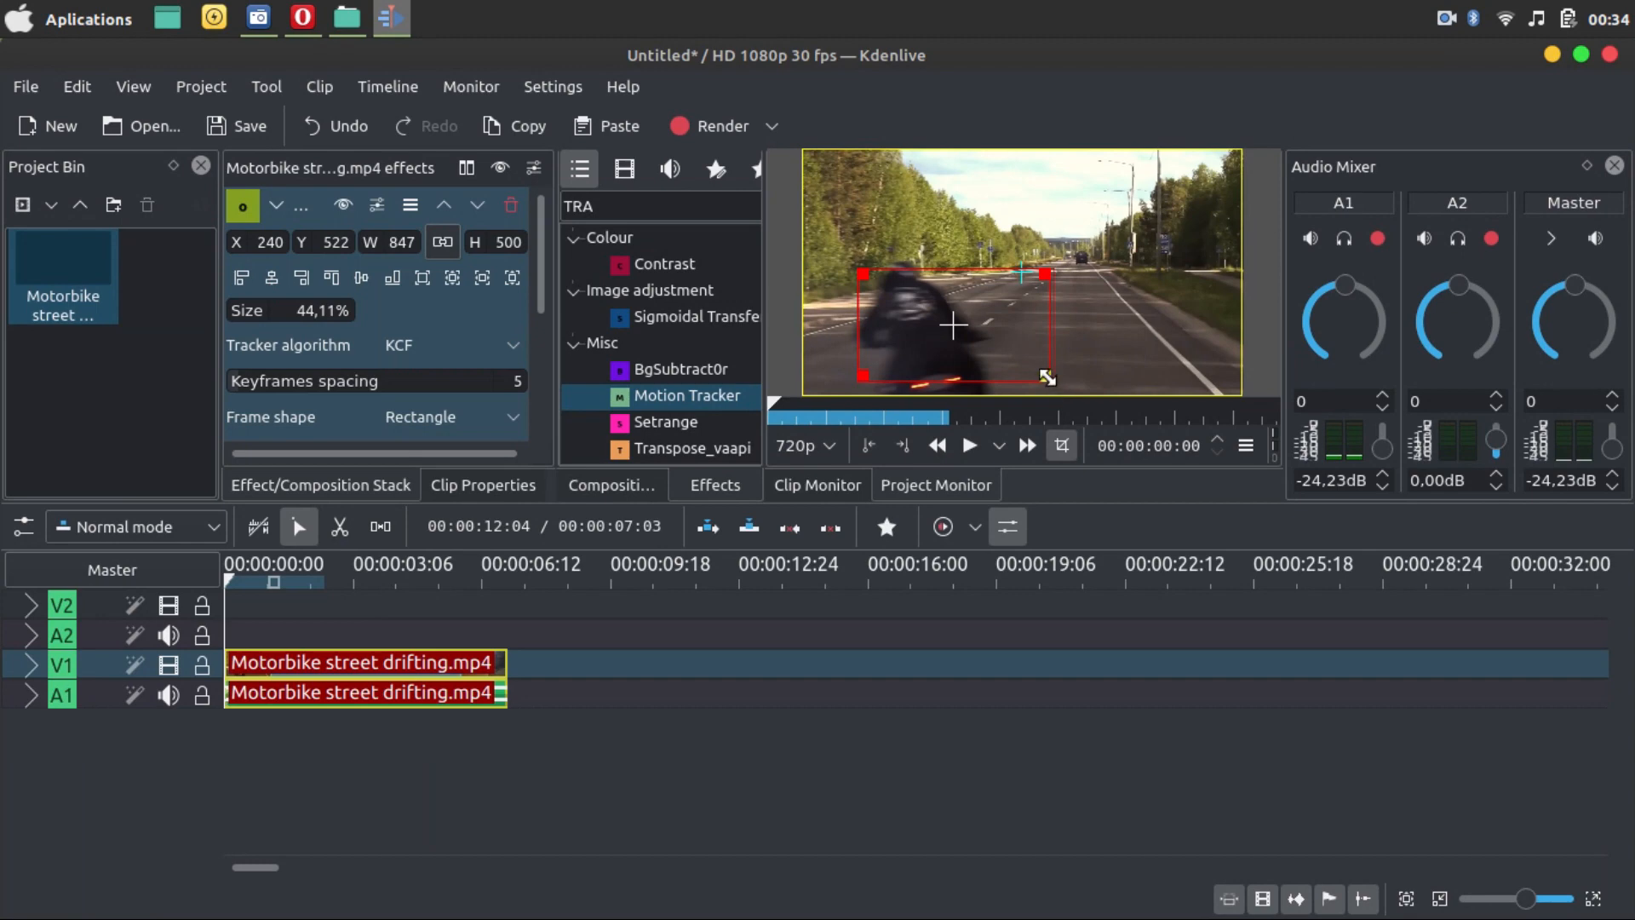
{"action": "left_click_drag", "start_coordinate": [1052, 380], "coordinate": [912, 299]}
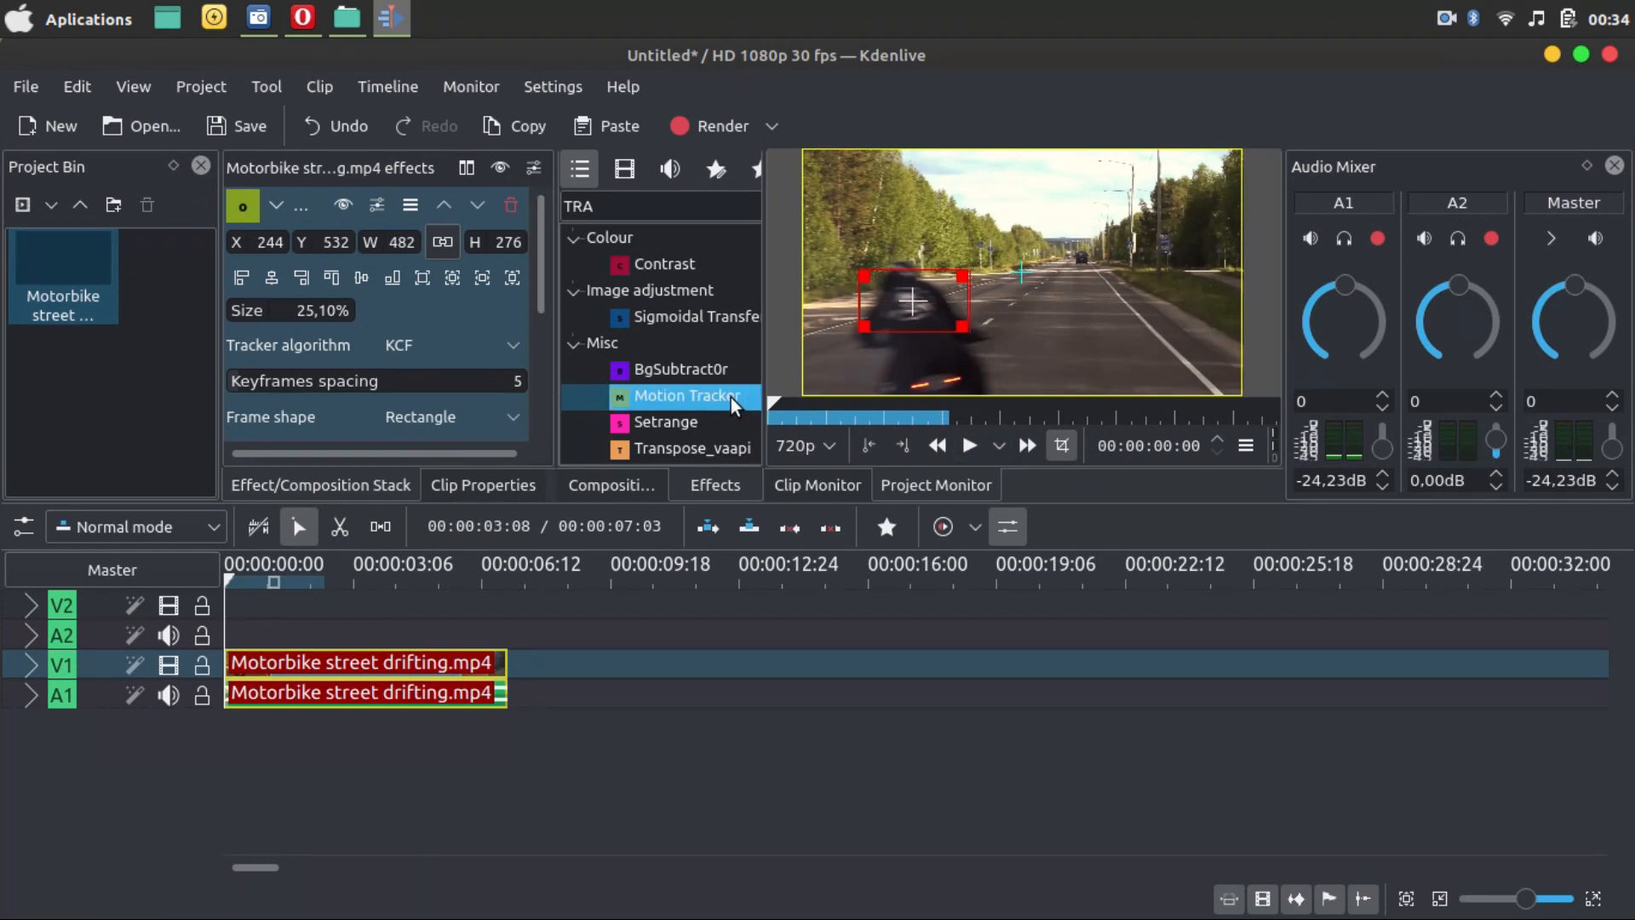
- Hide the audio mixer and set the Motion Tracker to the CSRT algorithm with a keyframes spacing of 1
{"action": "left_click", "coordinate": [1613, 168]}
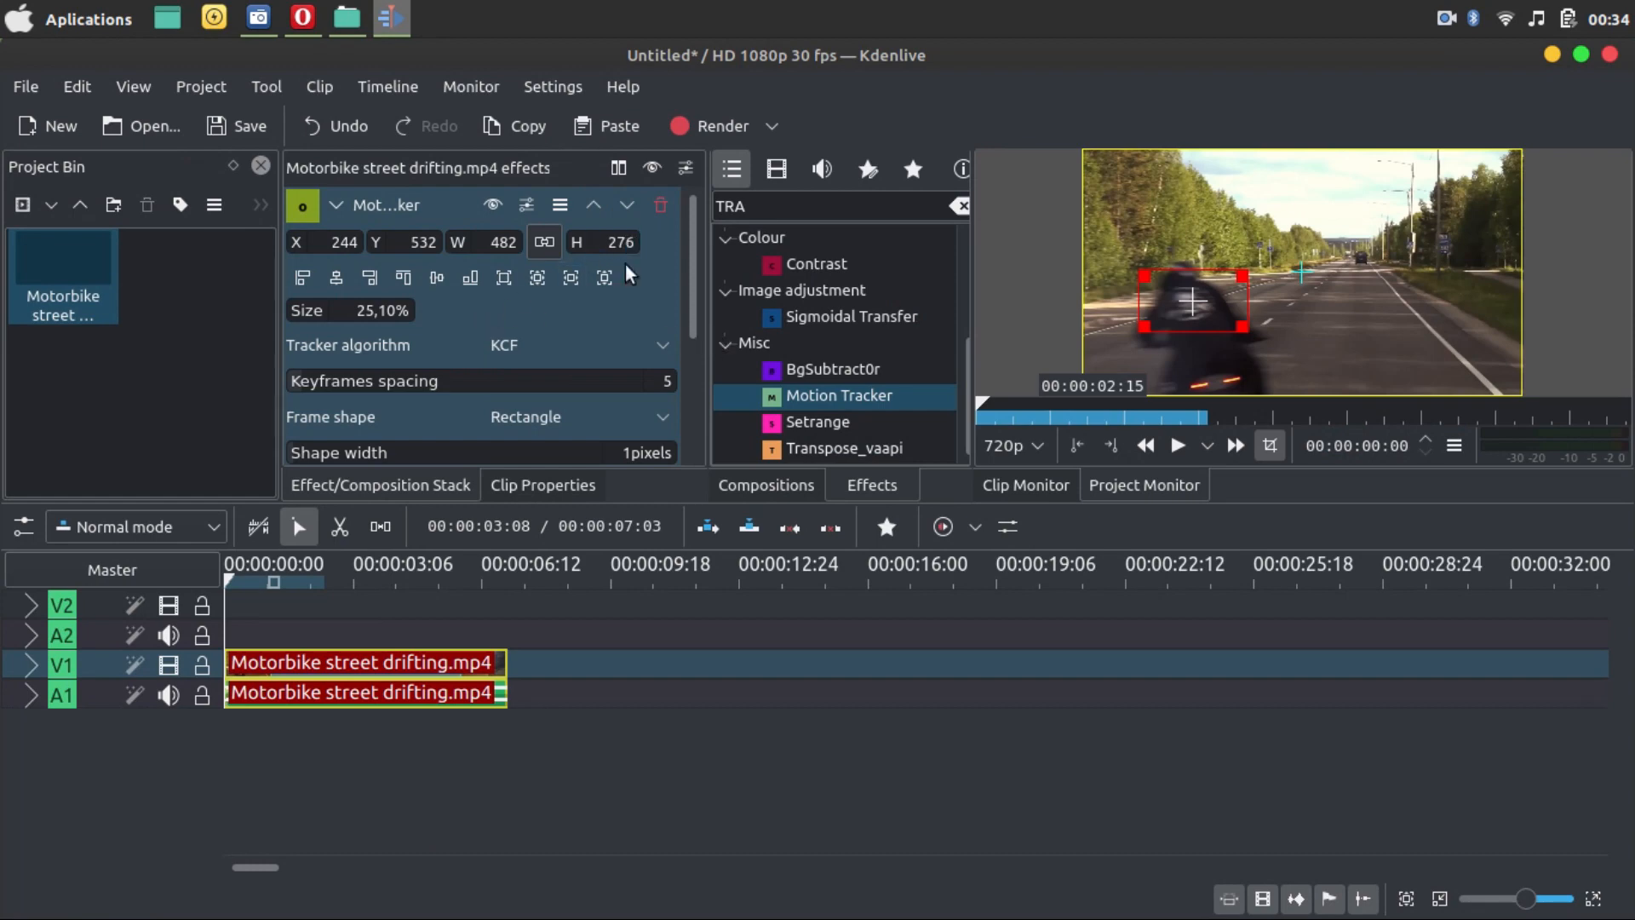
{"action": "scroll", "coordinate": [688, 315], "scroll_direction": "down", "scroll_amount": 3}
{"action": "scroll", "coordinate": [688, 315], "scroll_direction": "up", "scroll_amount": 2}
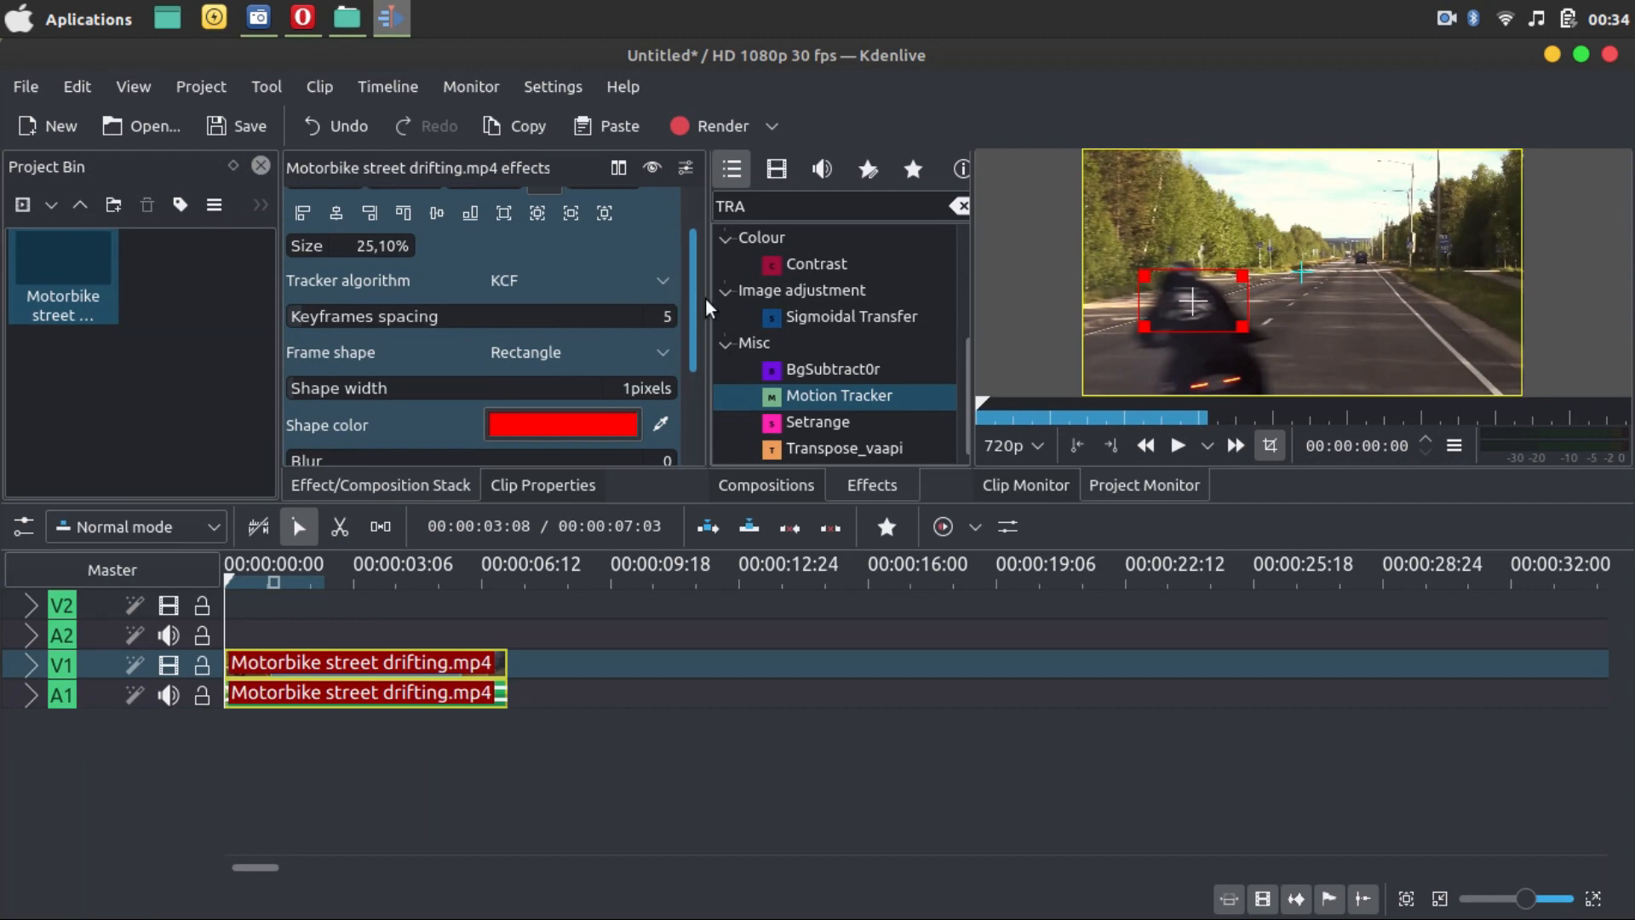
{"action": "left_click", "coordinate": [585, 281]}
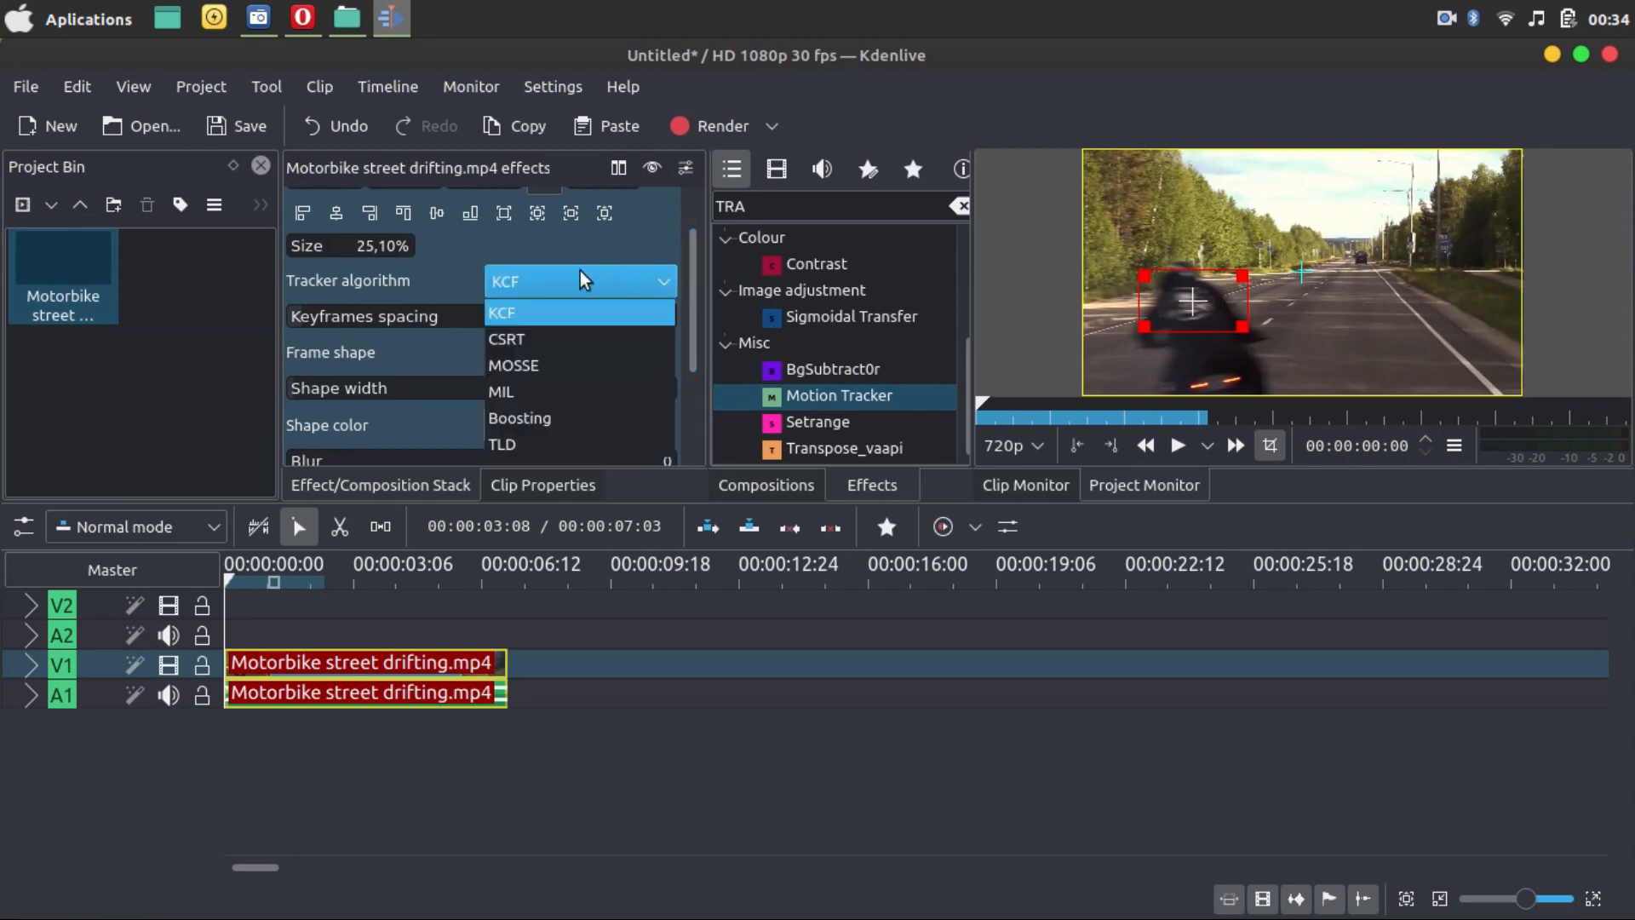
{"action": "left_click", "coordinate": [536, 340]}
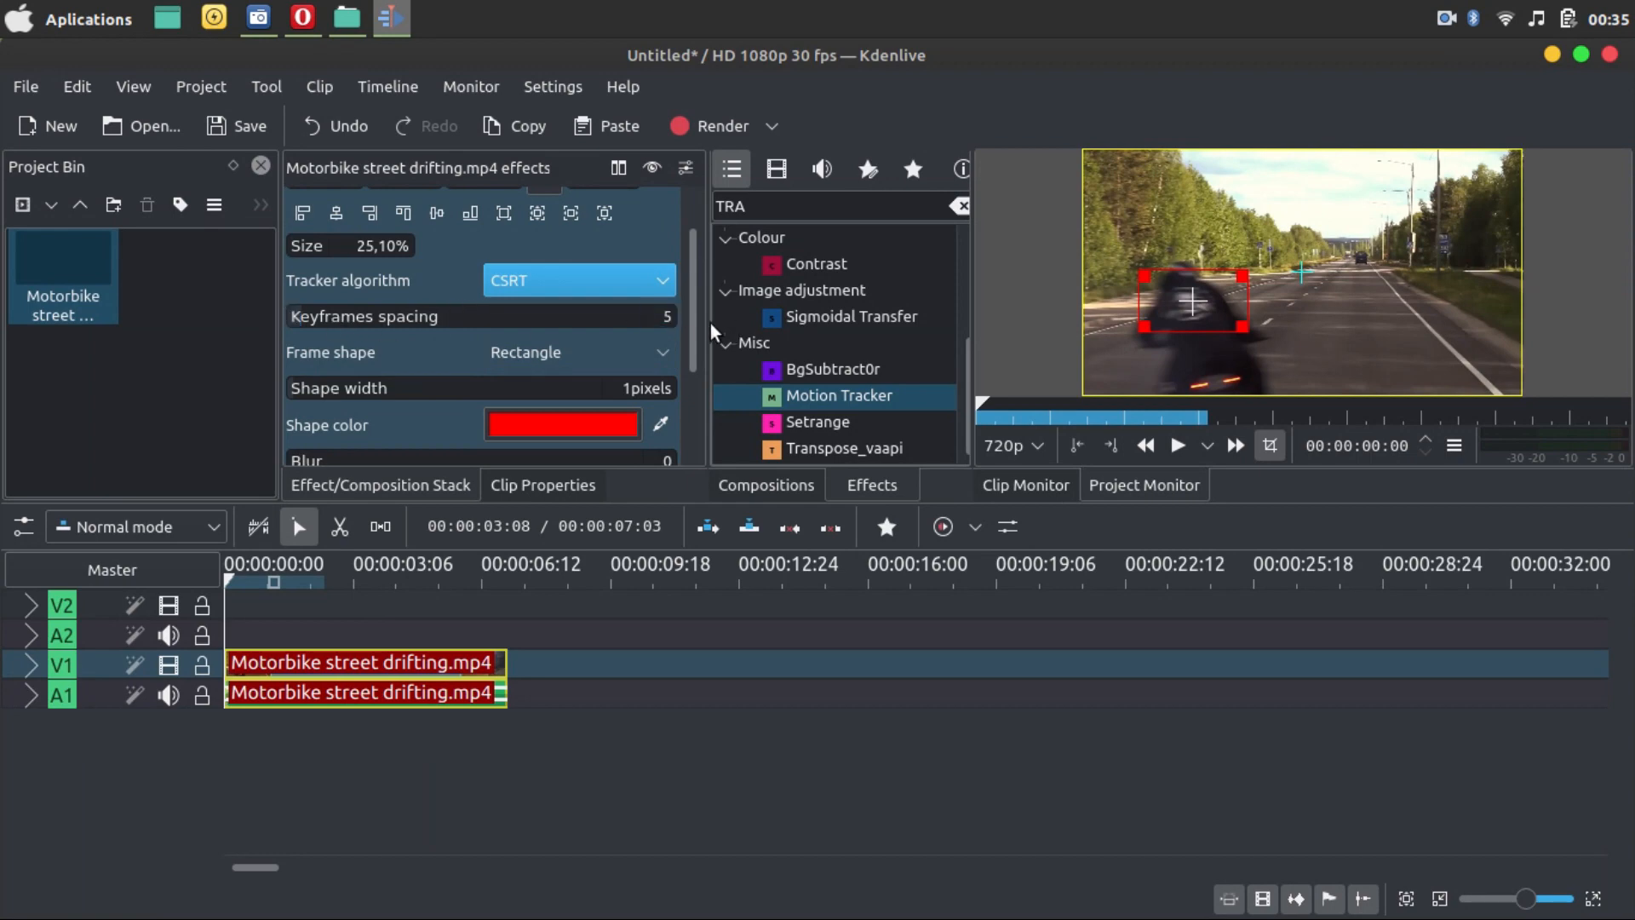
{"action": "left_click", "coordinate": [669, 317]}
{"action": "type", "text": "1"}
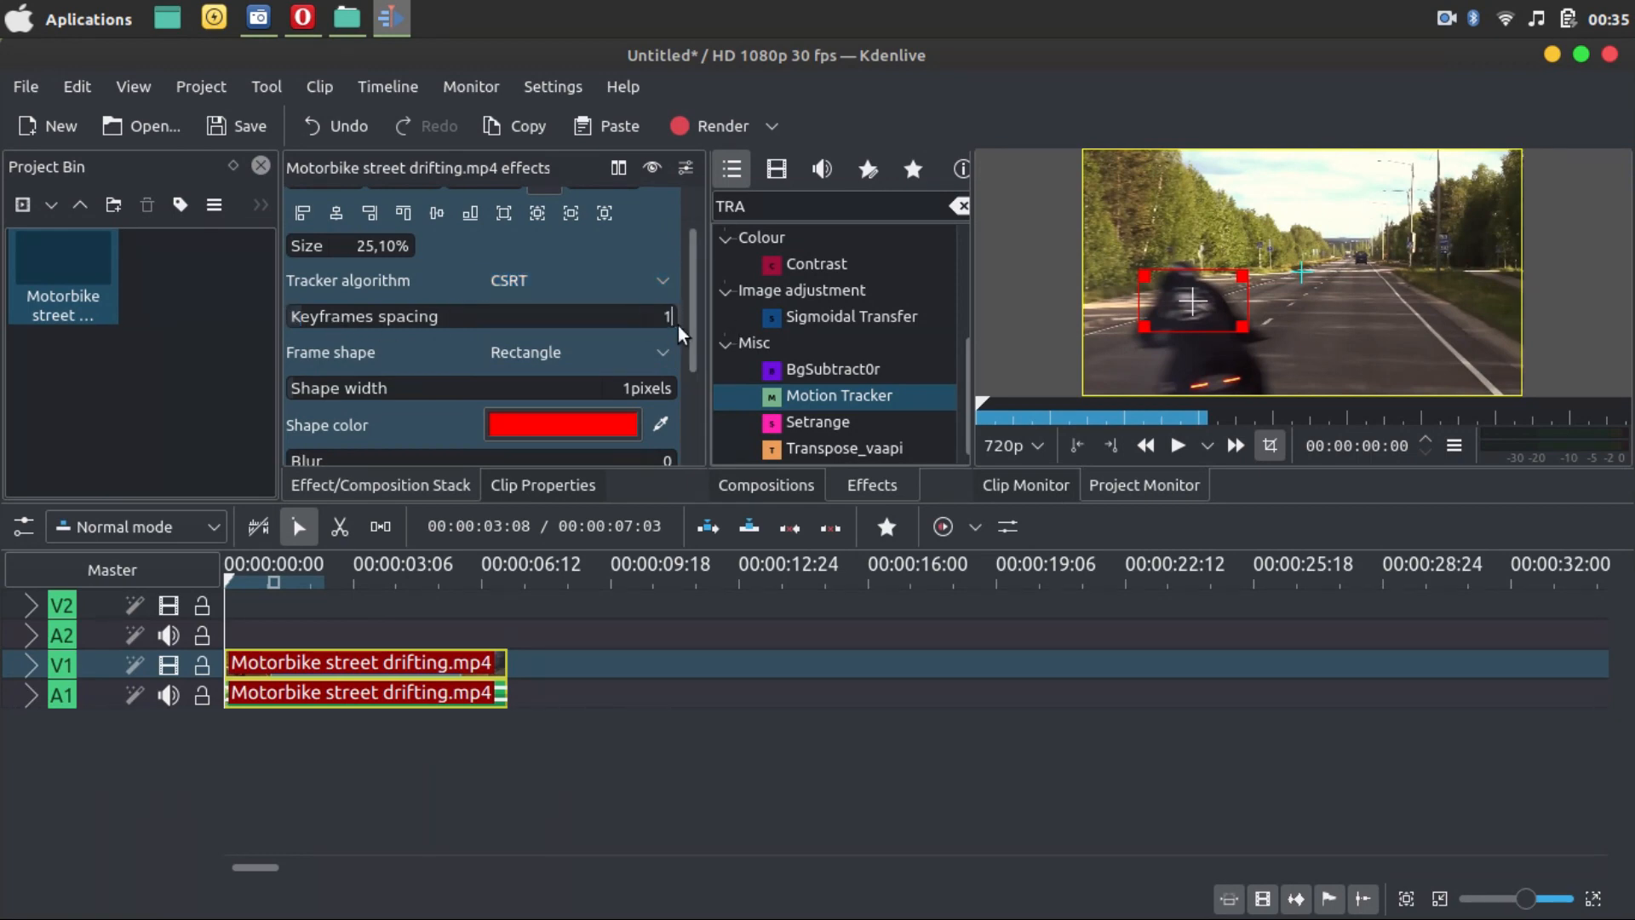
- Set the Motion Tracker's frame shape to Arrow
{"action": "scroll", "coordinate": [694, 357], "scroll_direction": "down", "scroll_amount": 1}
{"action": "left_click", "coordinate": [629, 316]}
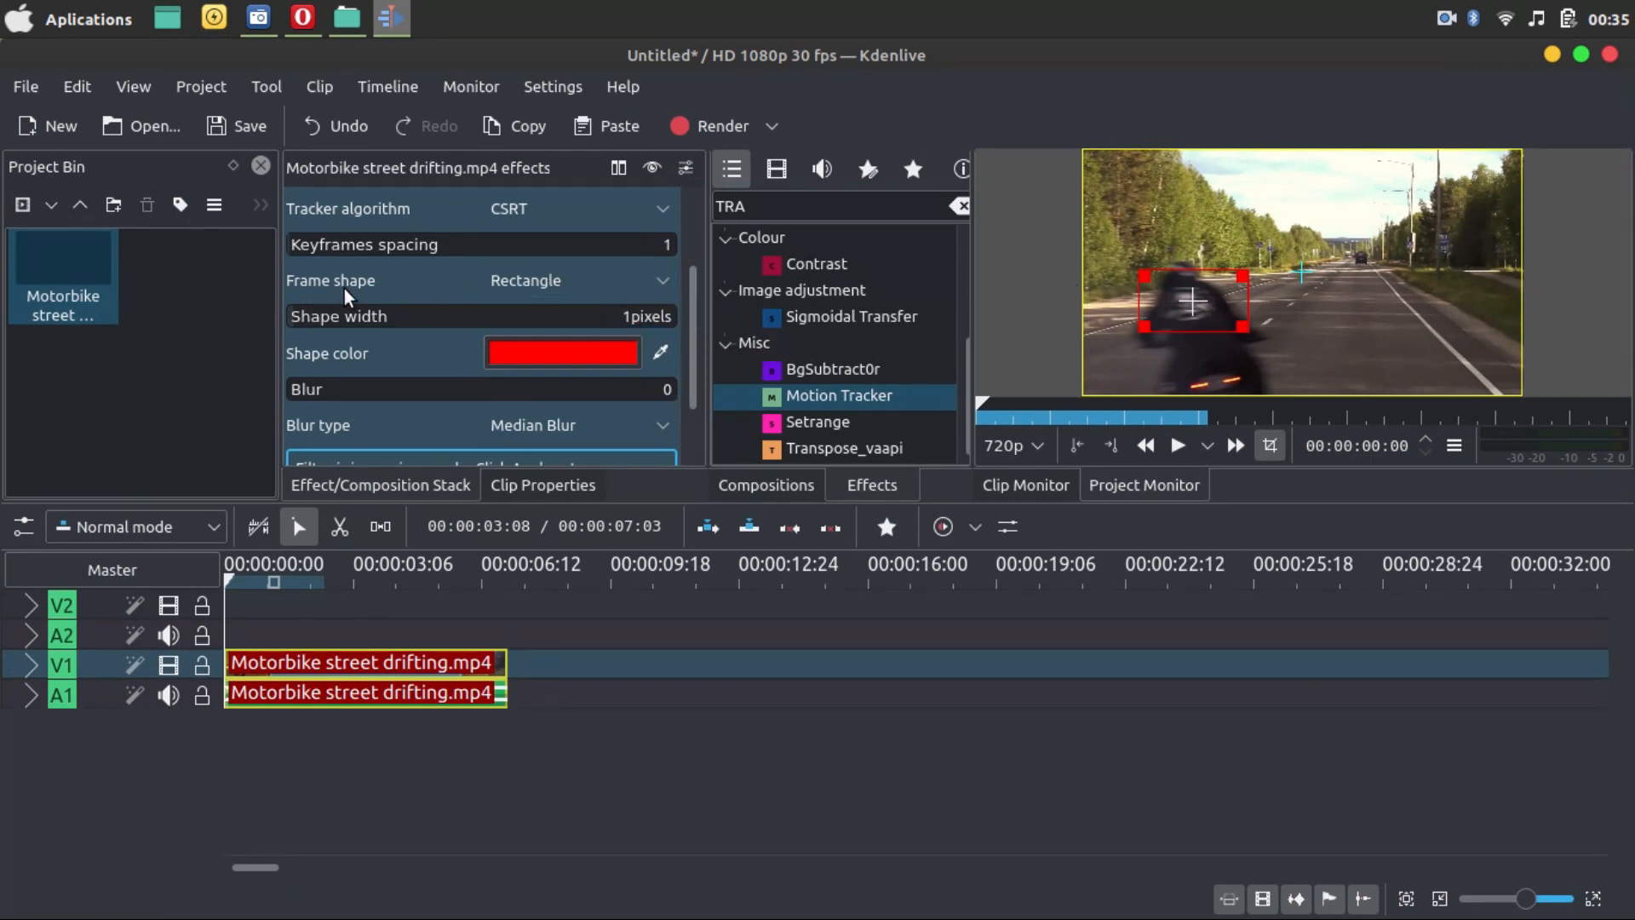
{"action": "left_click", "coordinate": [664, 281]}
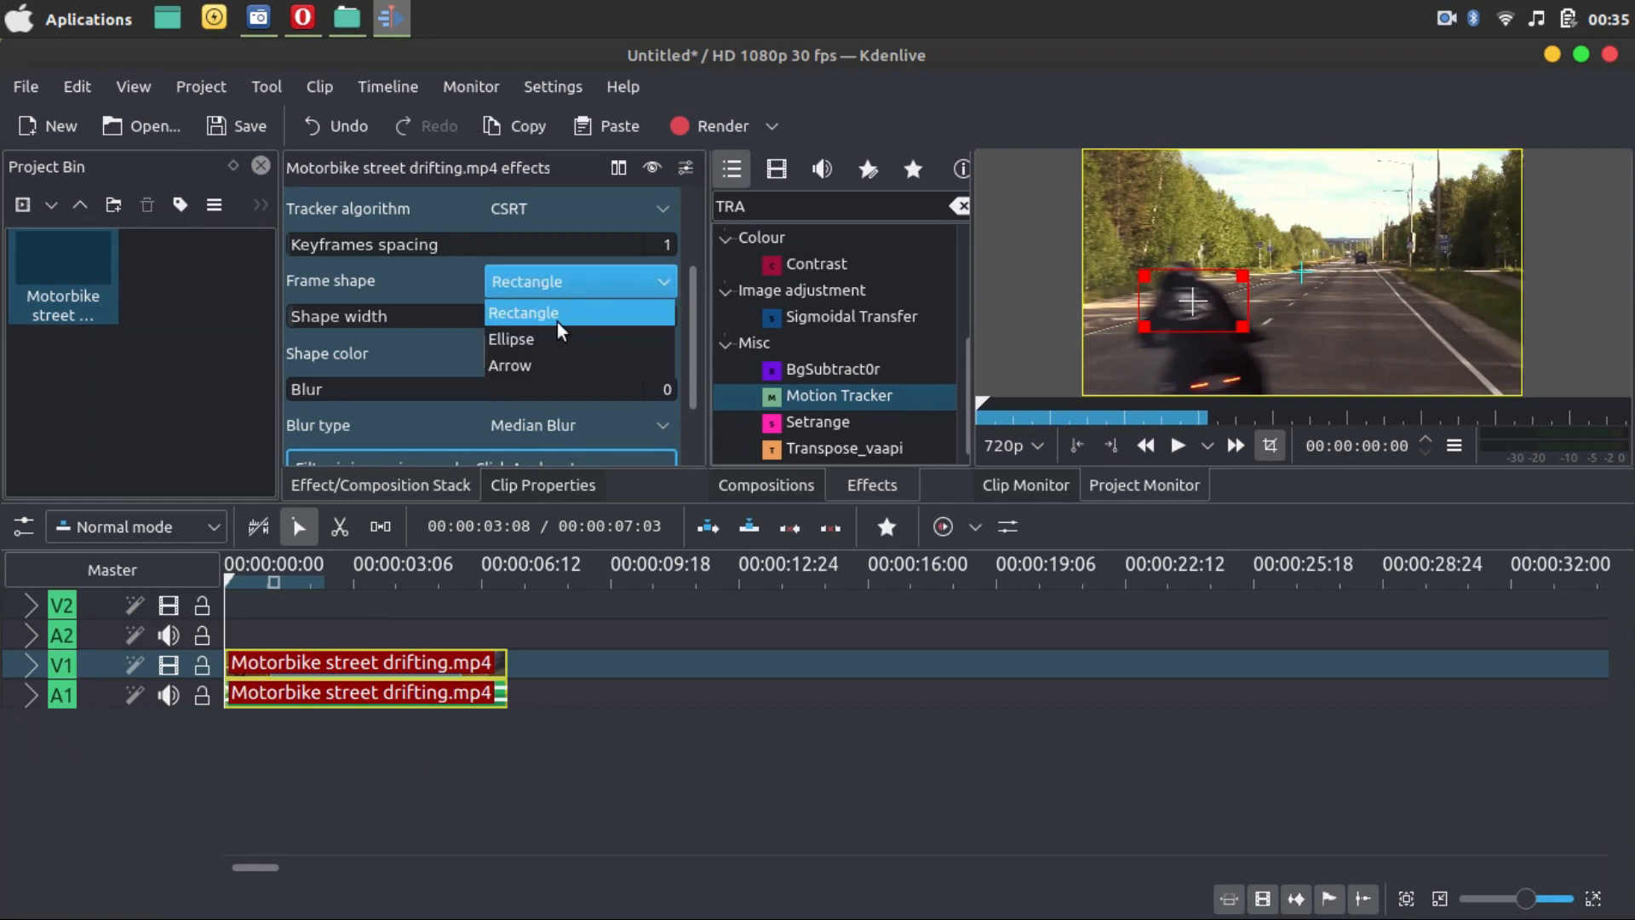
{"action": "left_click", "coordinate": [545, 367]}
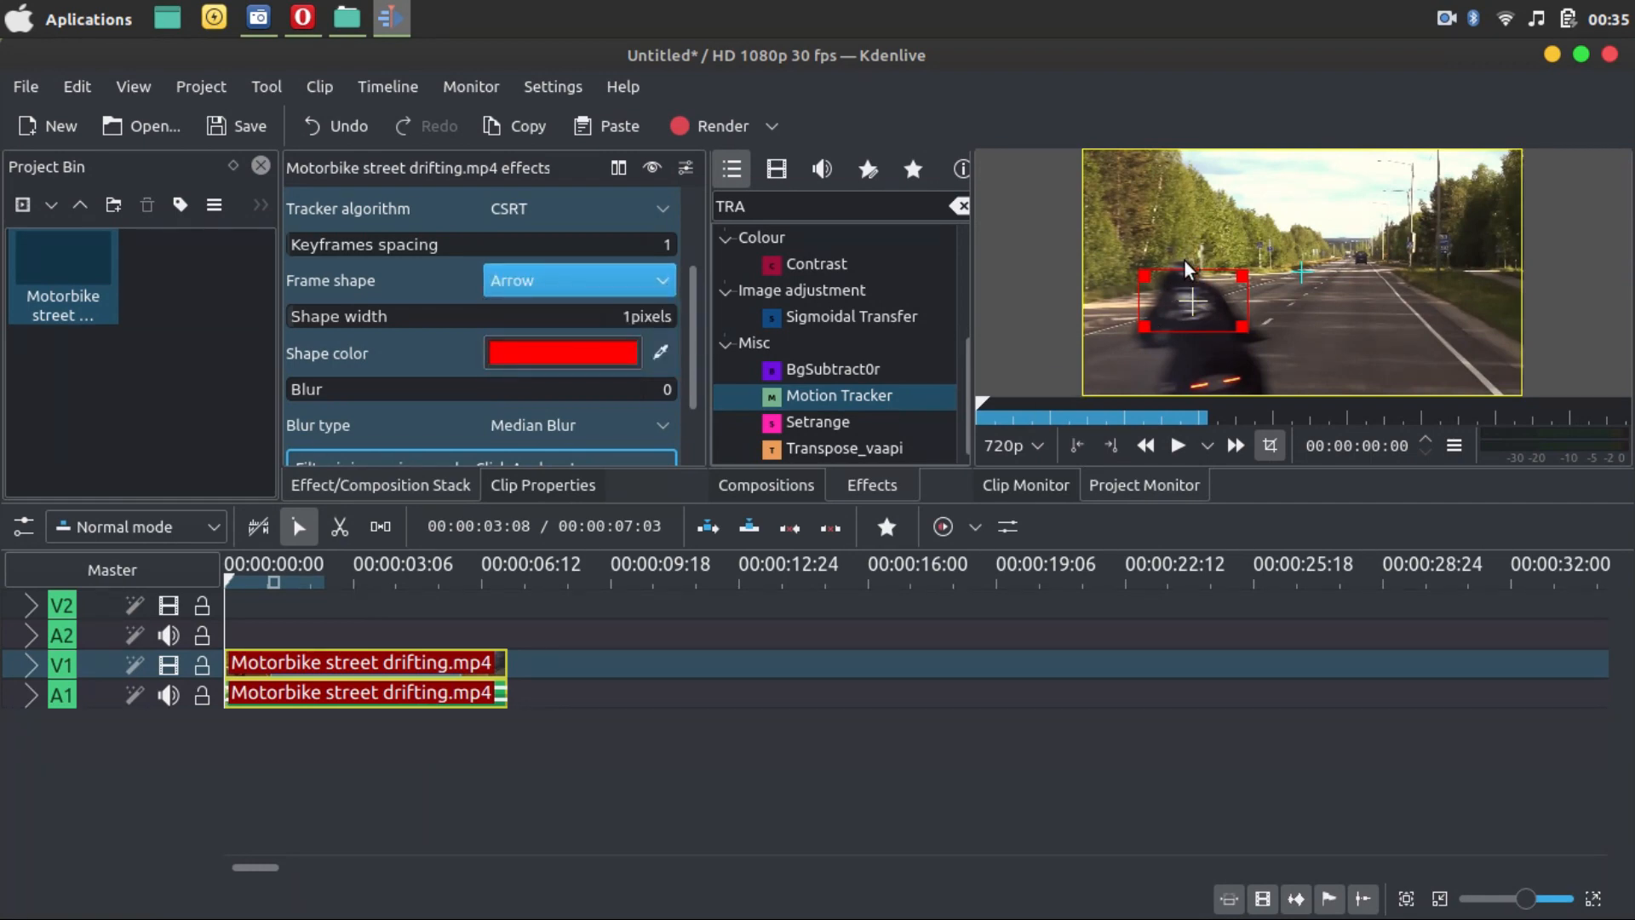
- Set the Motion Tracker's shape width to 10 pixels and analyse the clip's motion
{"action": "left_click", "coordinate": [634, 317]}
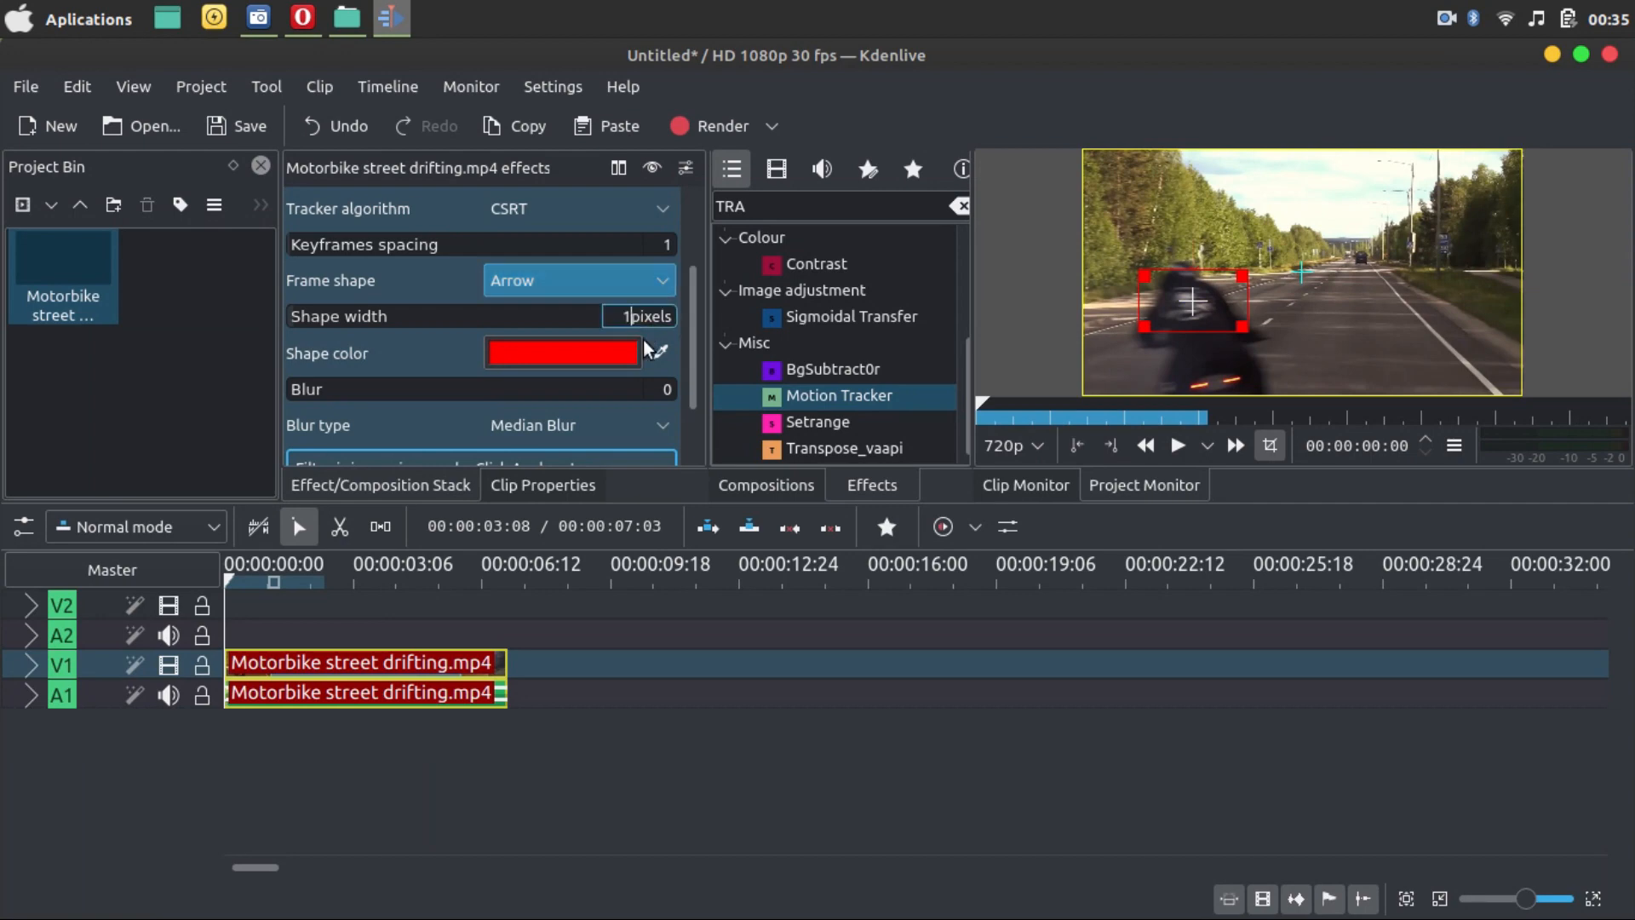
{"action": "type", "text": "0"}
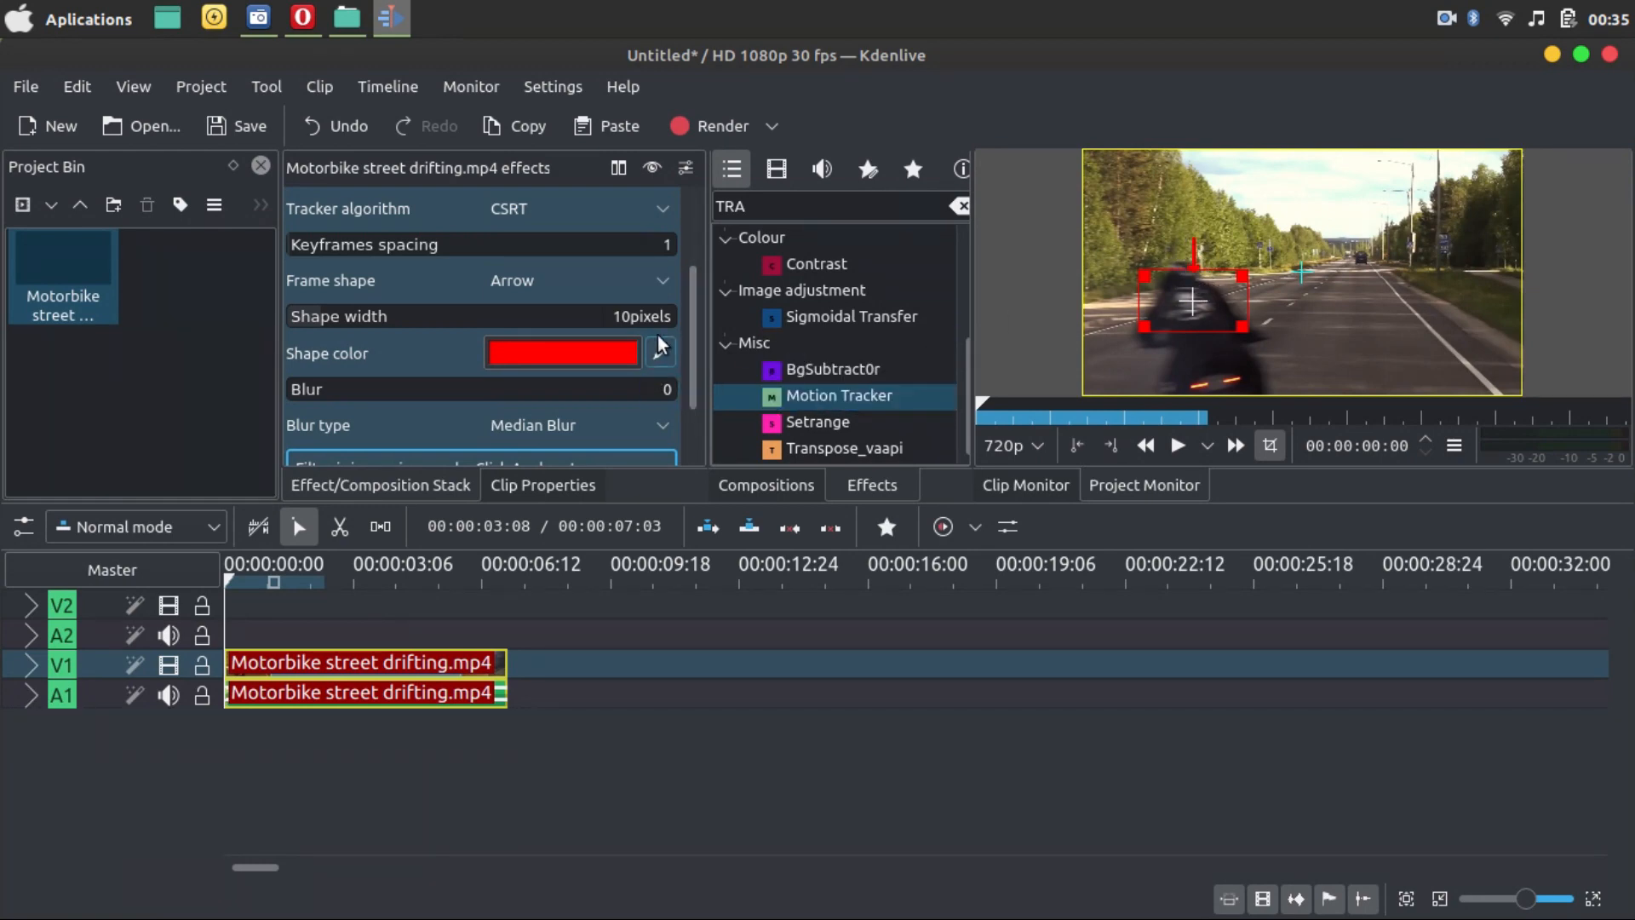
{"action": "left_click_drag", "start_coordinate": [695, 346], "coordinate": [693, 417]}
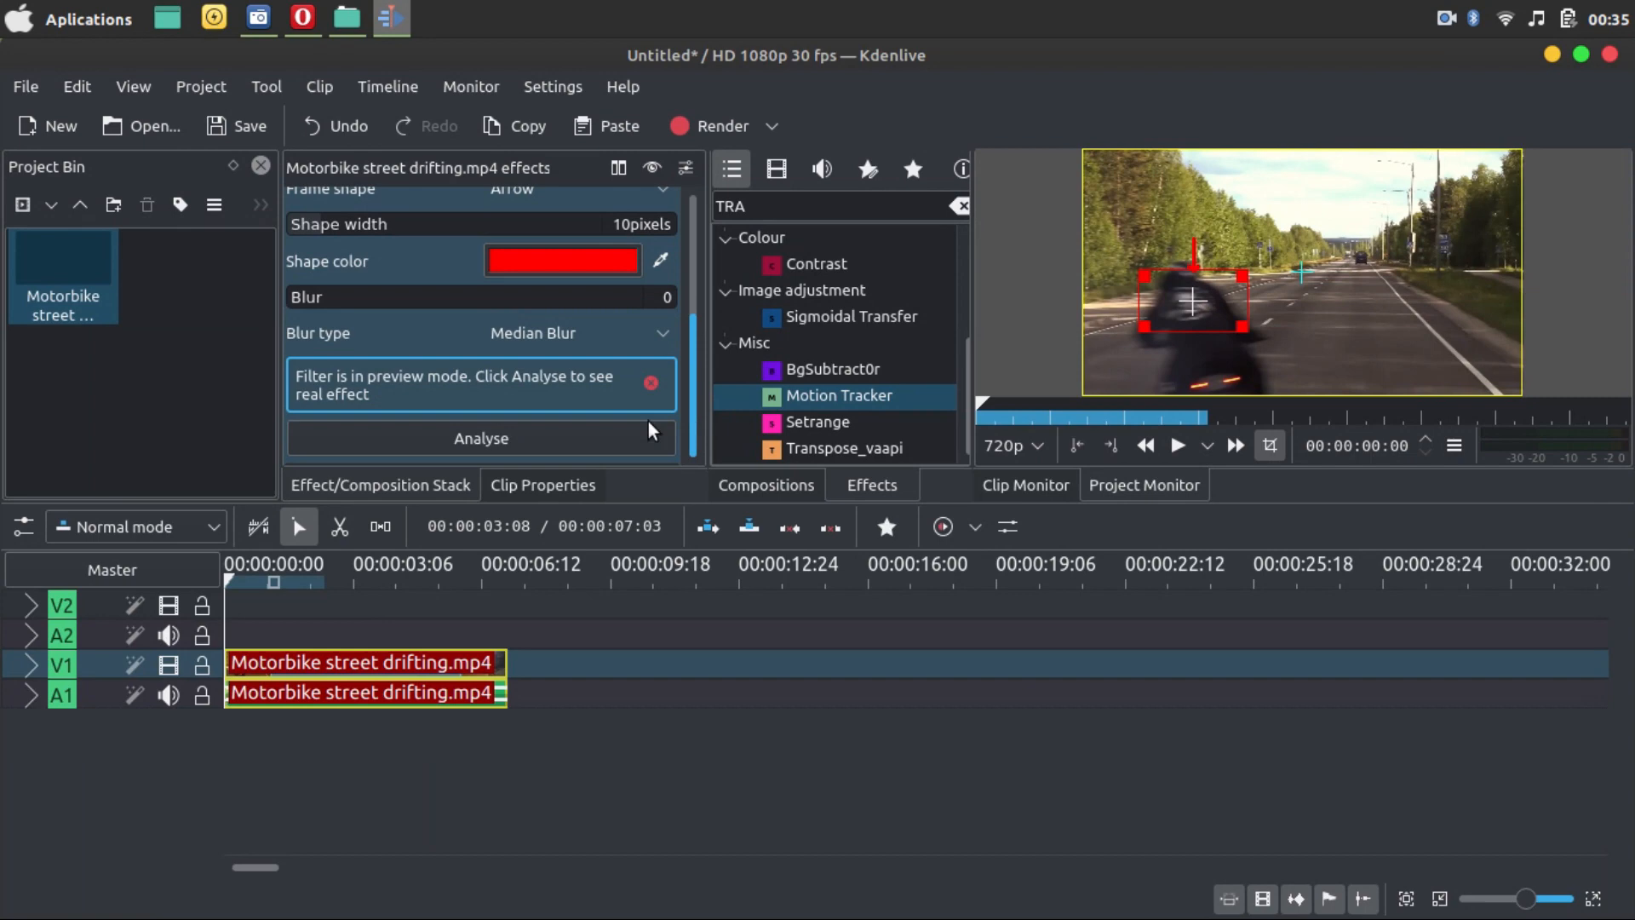
{"action": "left_click", "coordinate": [492, 443]}
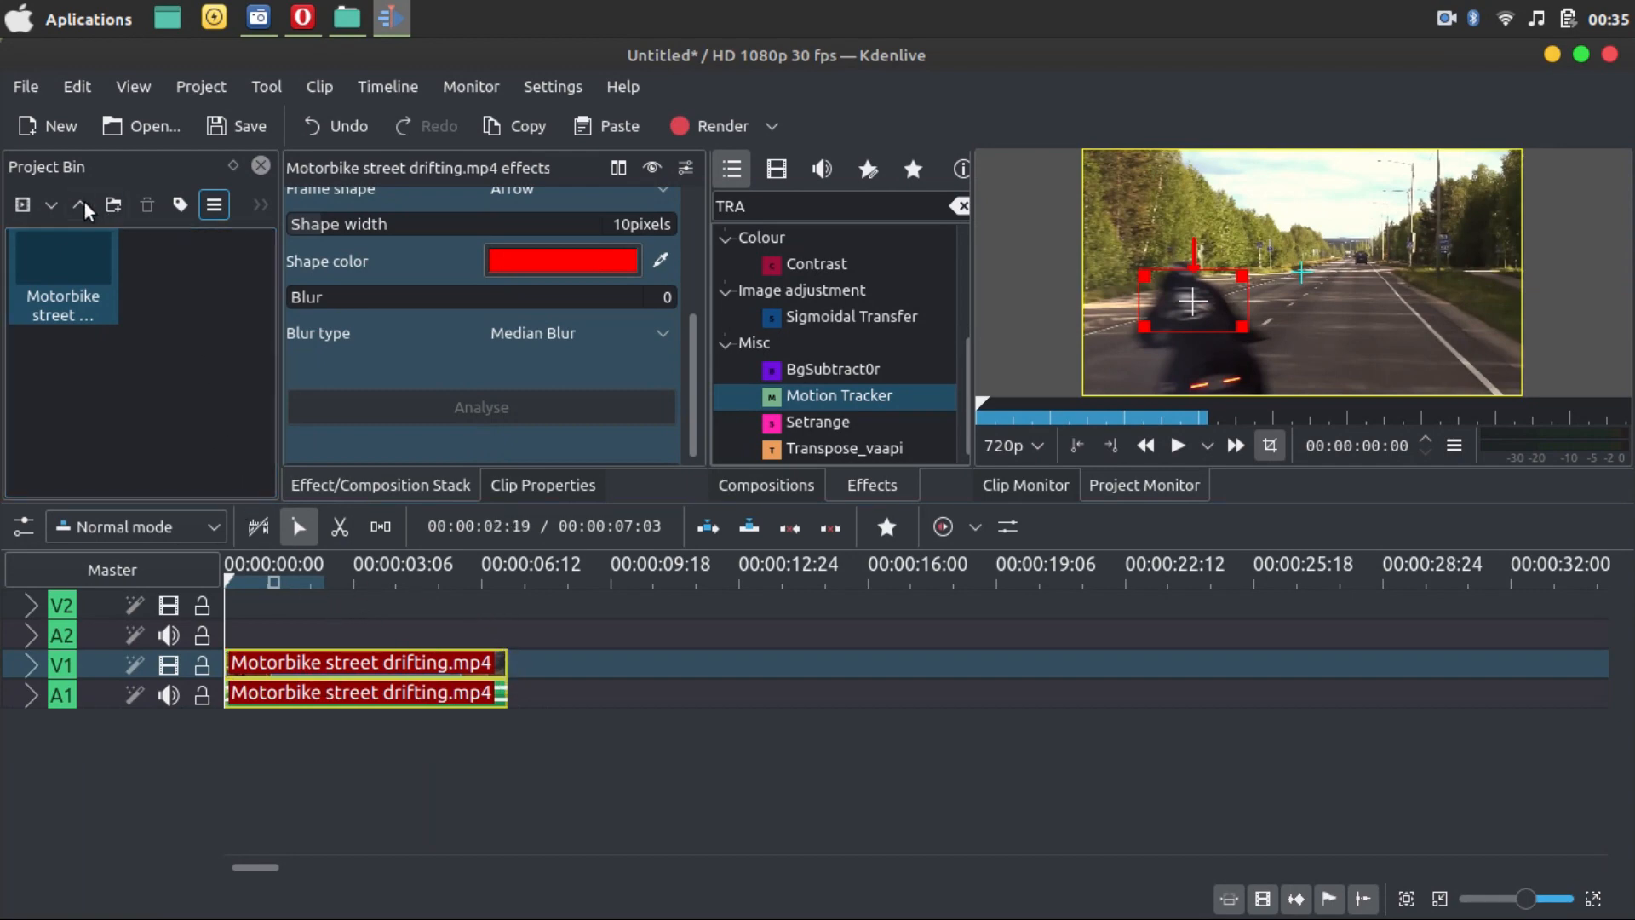
- Start a new title clip with the video frame shown as its background
{"action": "left_click", "coordinate": [50, 208]}
{"action": "left_click", "coordinate": [107, 331]}
{"action": "left_click", "coordinate": [503, 422]}
{"action": "left_click", "coordinate": [422, 885]}
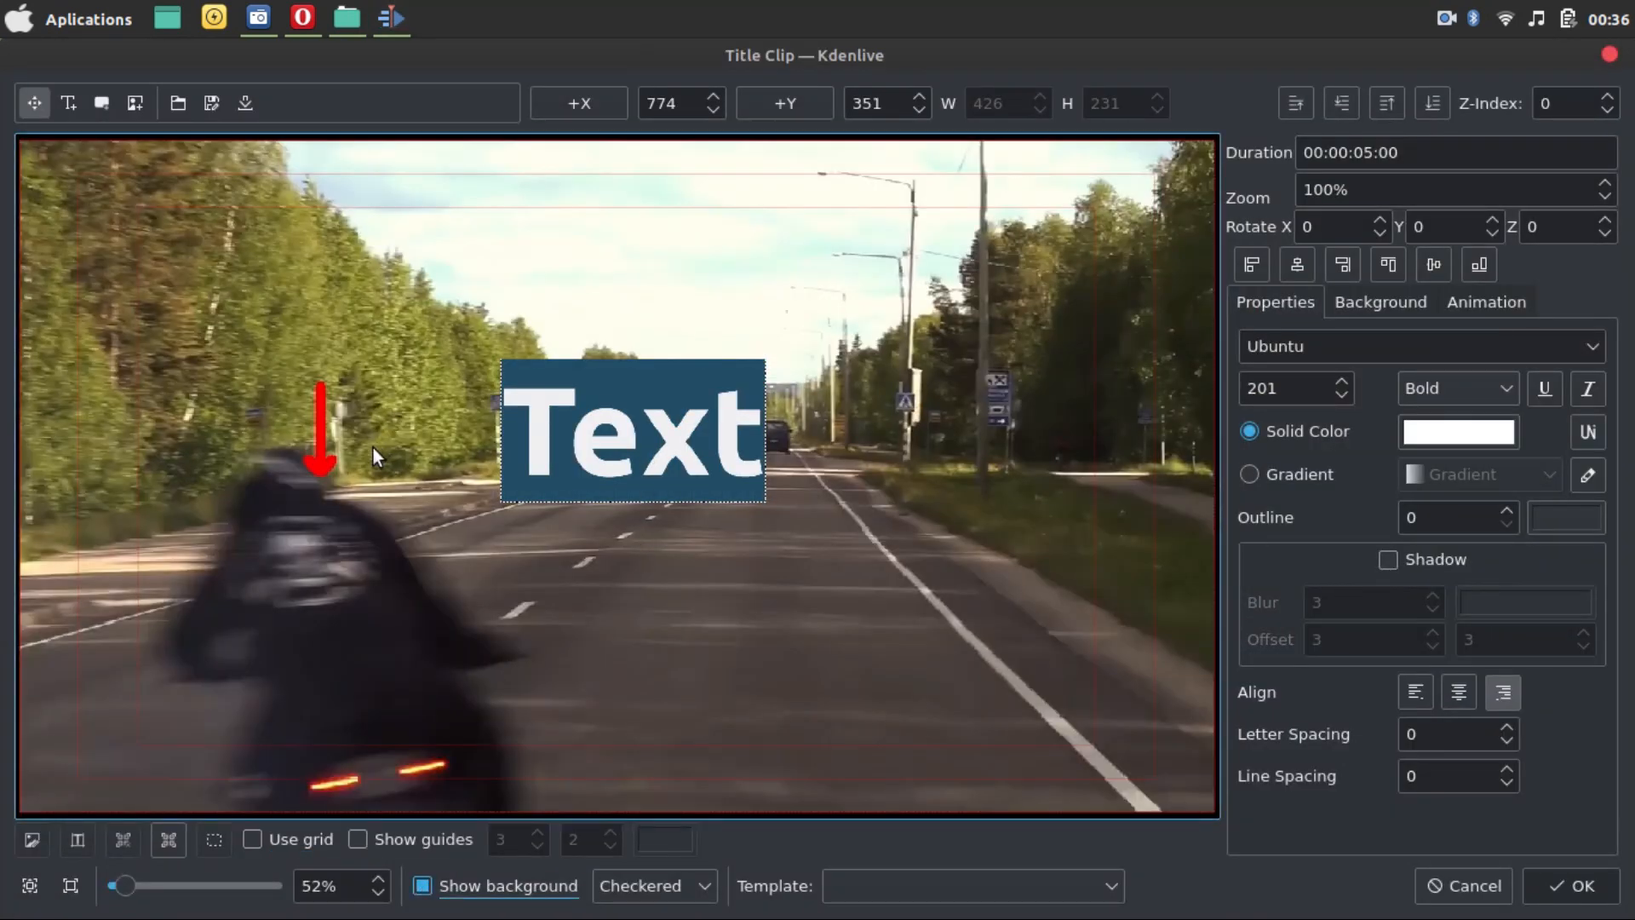
- Change the title text to TERSANGKA and set its font size to 191
{"action": "left_click", "coordinate": [630, 439]}
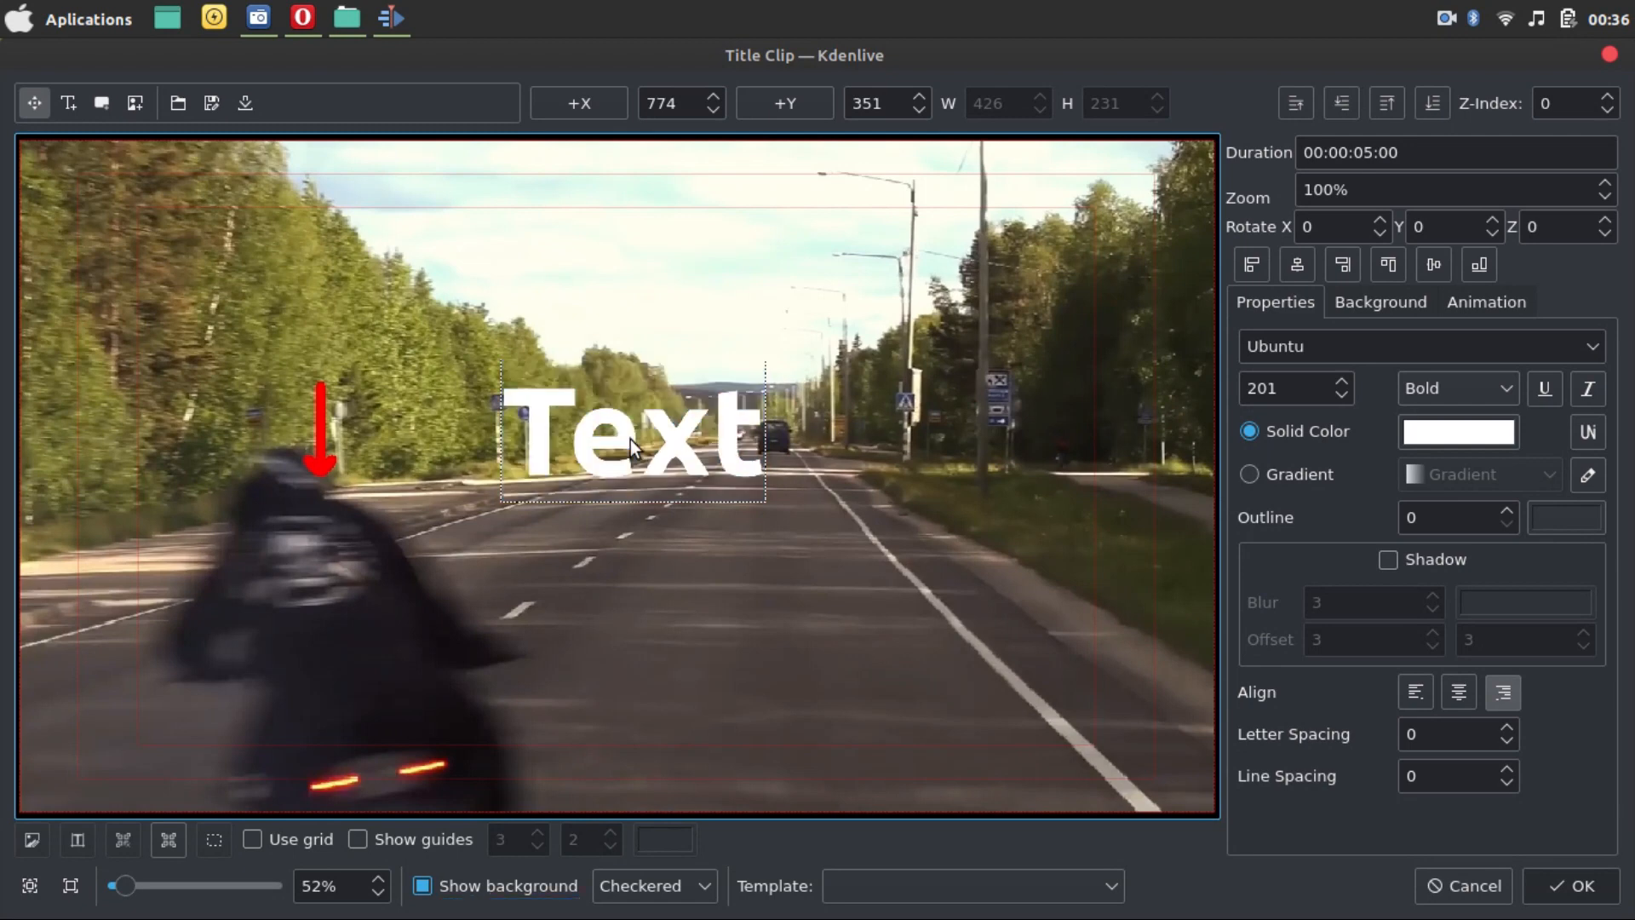
{"action": "double_click", "coordinate": [630, 439]}
{"action": "type", "text": "SANGKA"}
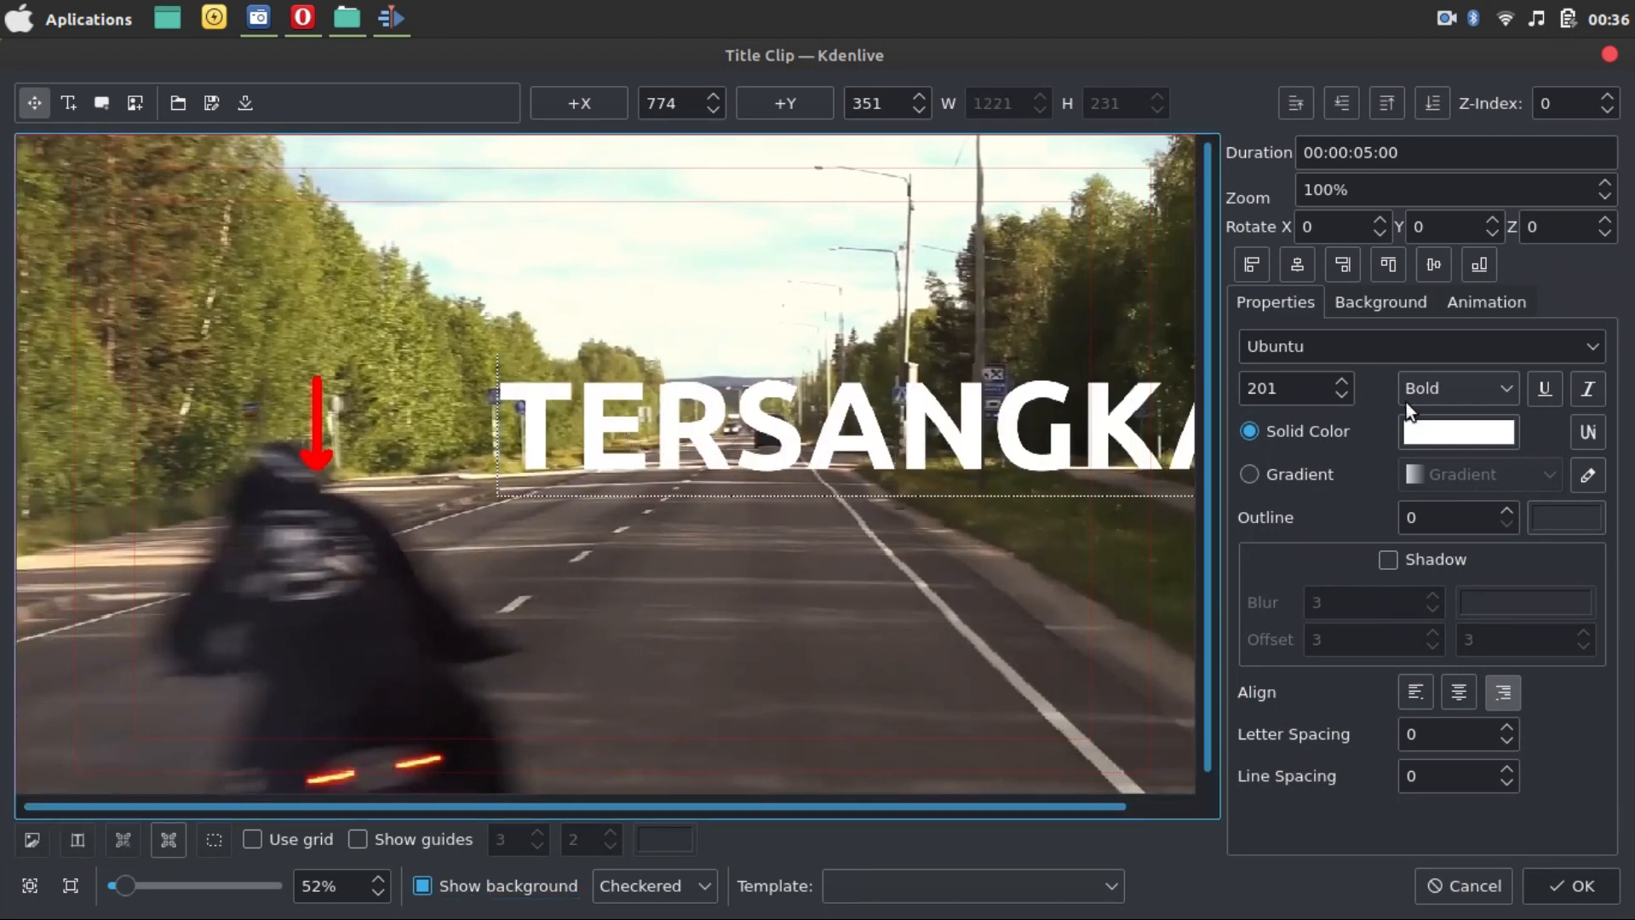
{"action": "scroll", "coordinate": [1345, 397], "scroll_direction": "down", "scroll_amount": 8}
{"action": "left_click", "coordinate": [1345, 397]}
{"action": "left_click", "coordinate": [1345, 396]}
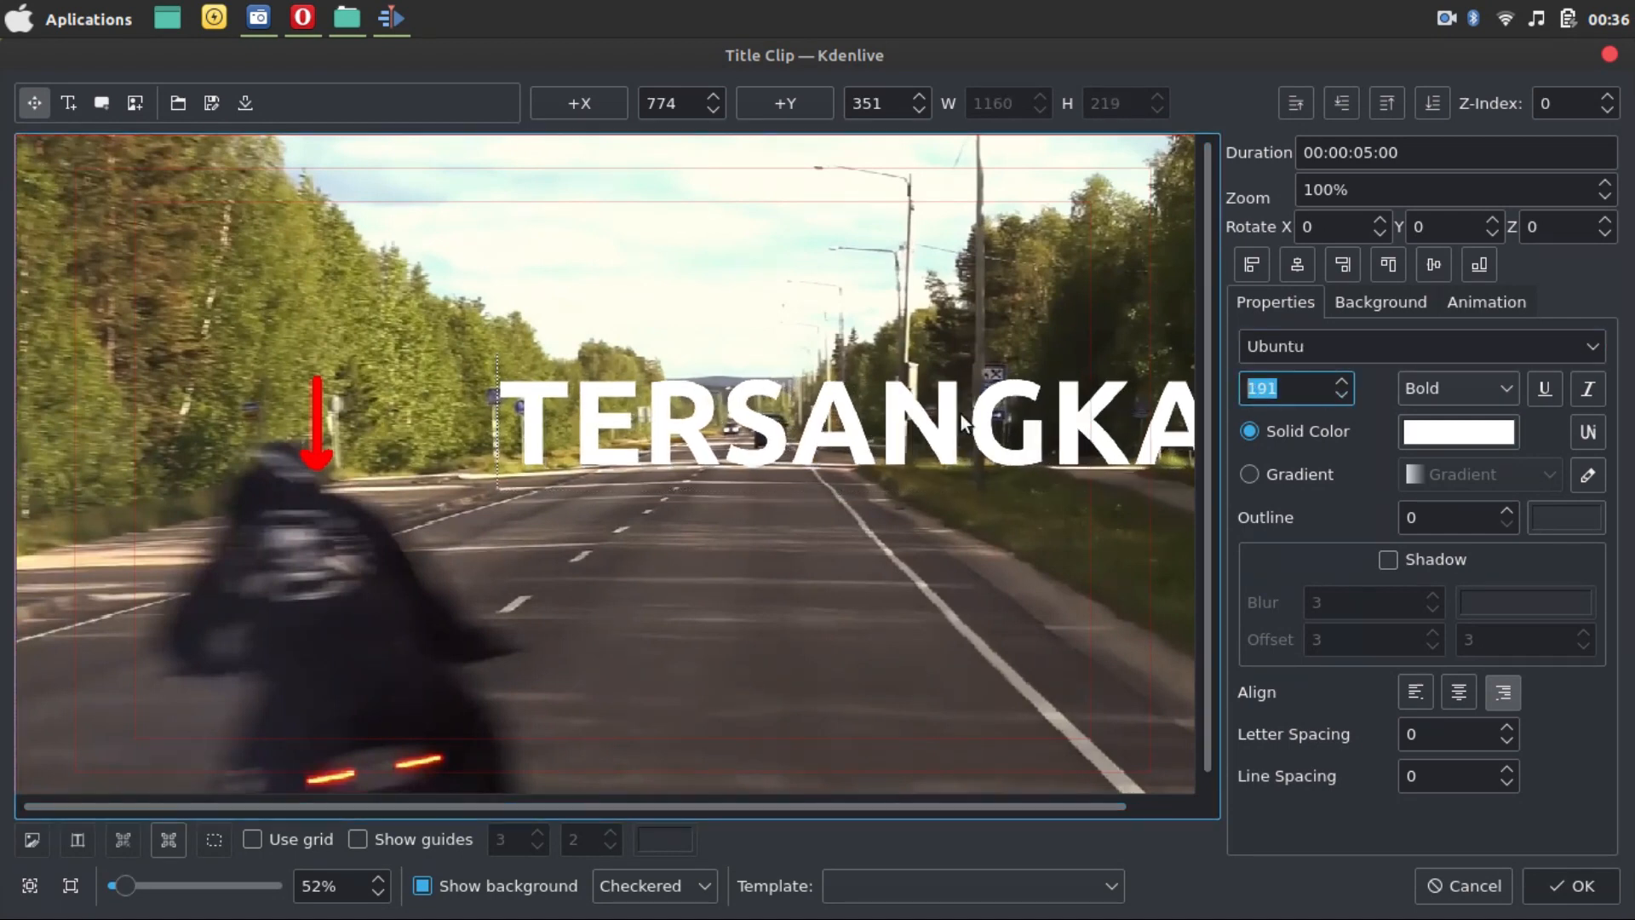
- Move the TERSANGKA text to about X 226, Y 184, enable its shadow, and save the title clip
{"action": "left_click", "coordinate": [960, 414]}
{"action": "left_click", "coordinate": [621, 304]}
{"action": "left_click", "coordinate": [664, 413]}
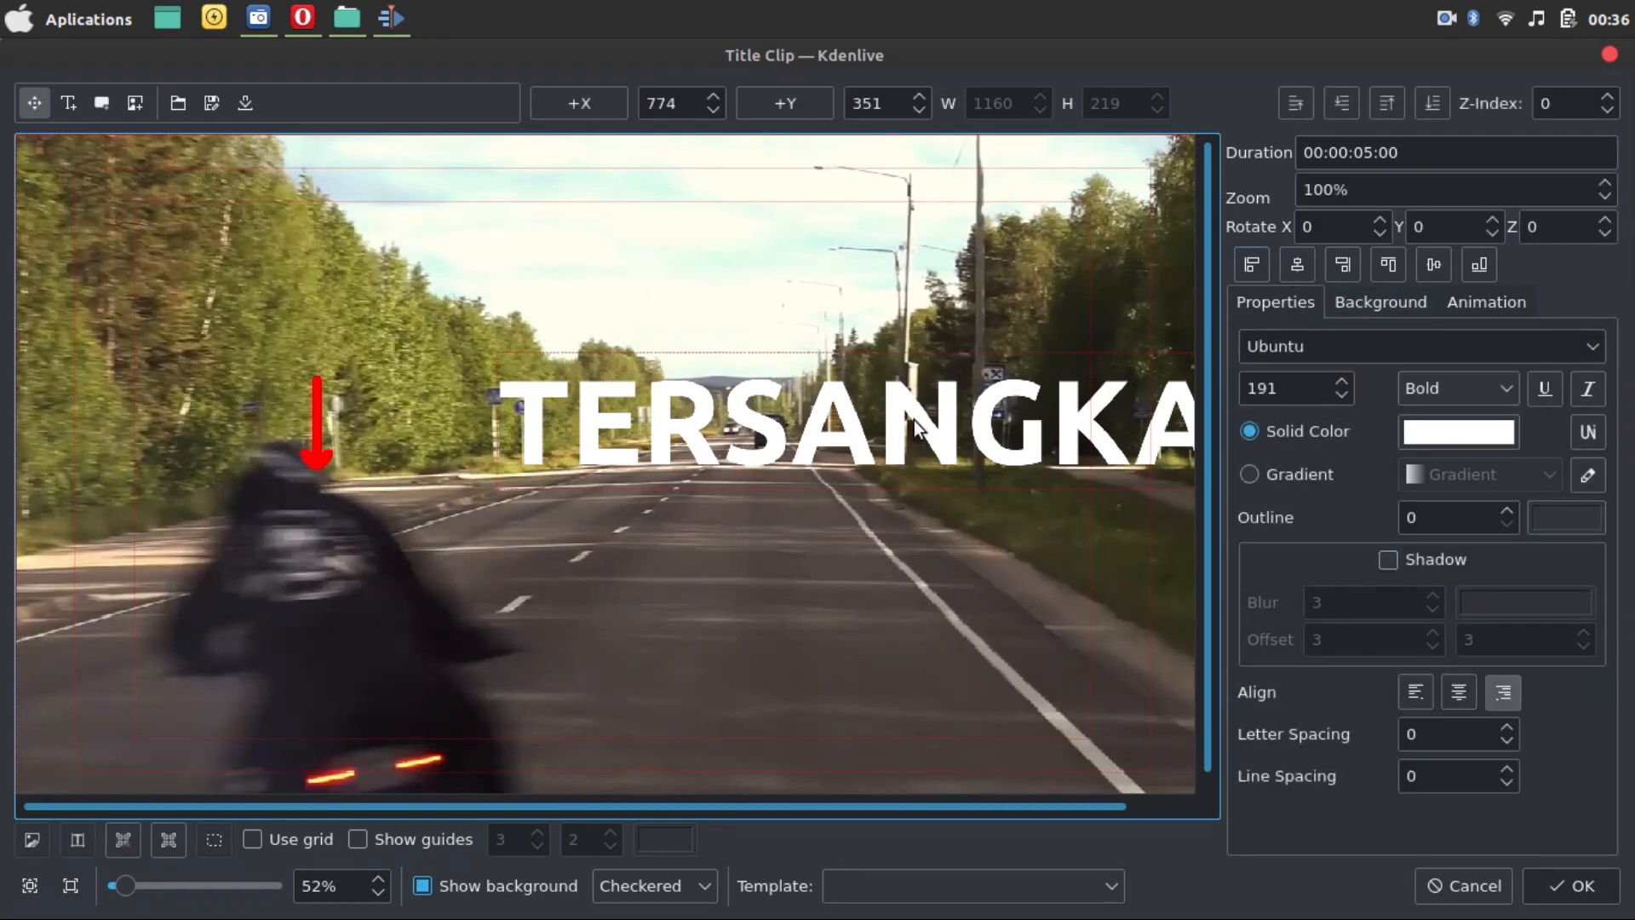
{"action": "left_click_drag", "start_coordinate": [913, 422], "coordinate": [569, 318]}
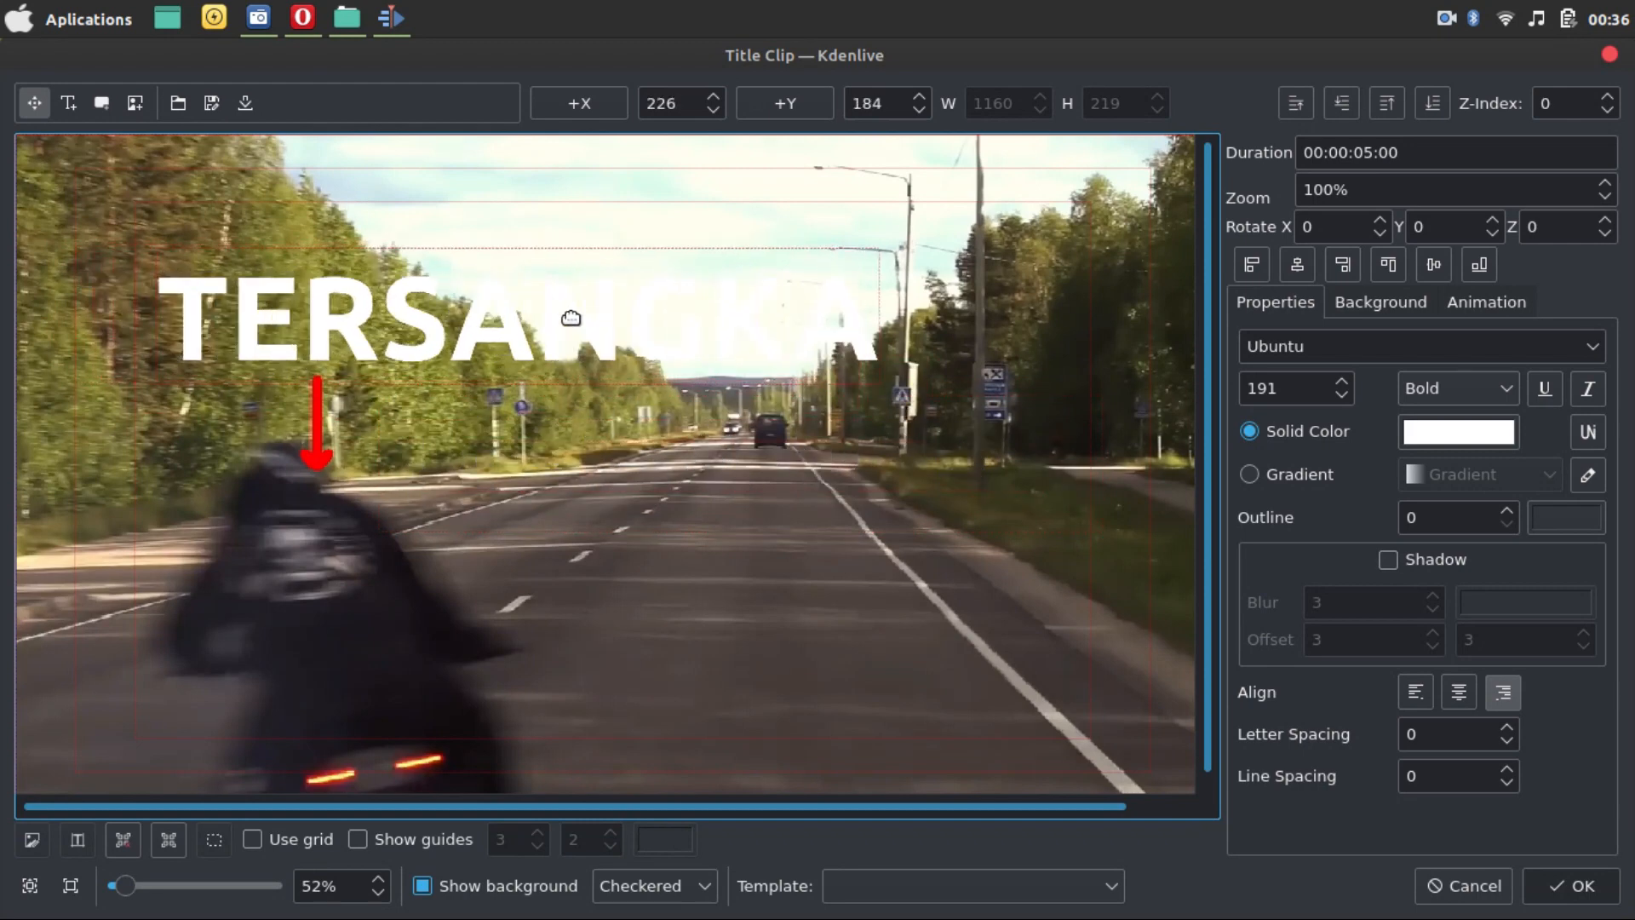
{"action": "left_click", "coordinate": [1388, 559]}
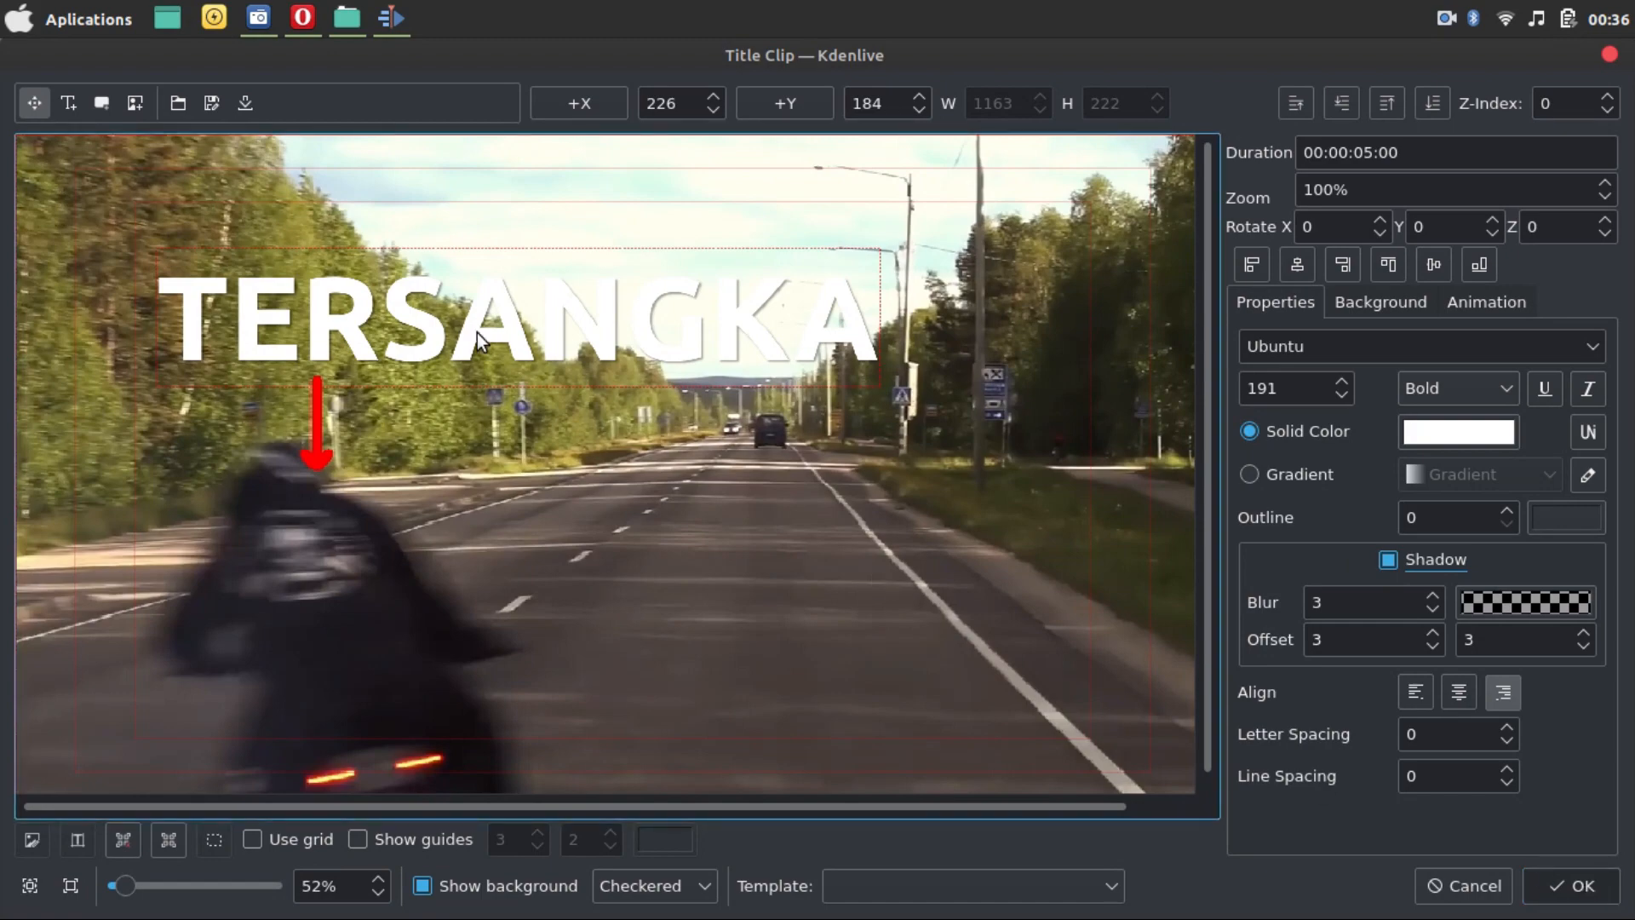
{"action": "left_click", "coordinate": [1581, 885]}
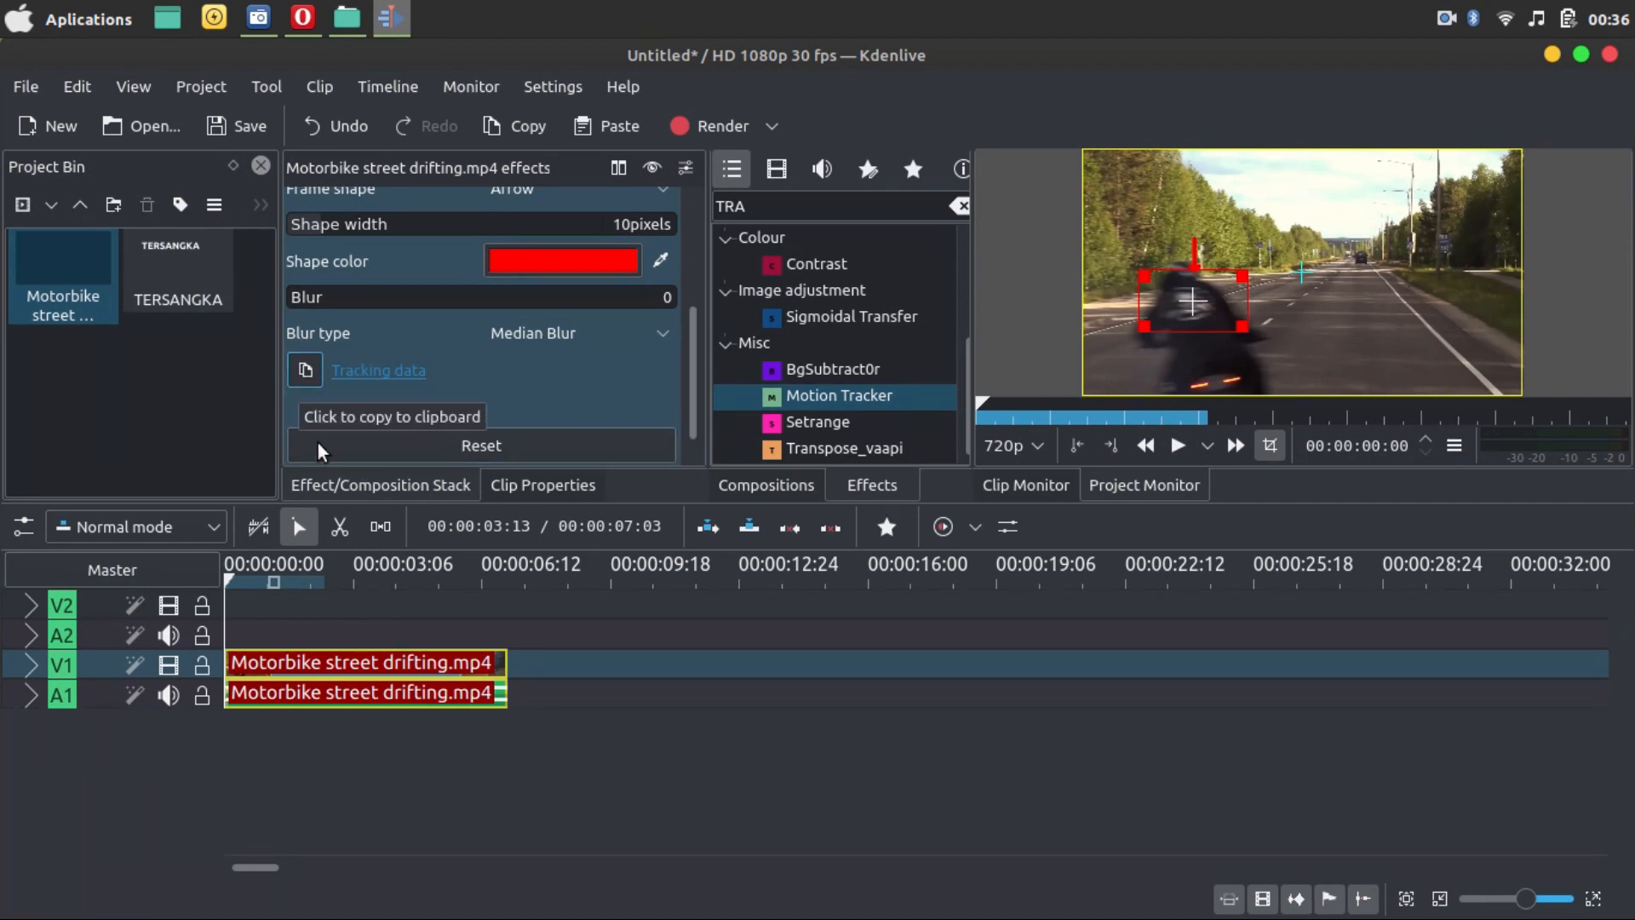
- Scrub through the motorbike clip to check how the arrow follows the motorcyclist, and return to the start
{"action": "left_click", "coordinate": [234, 575]}
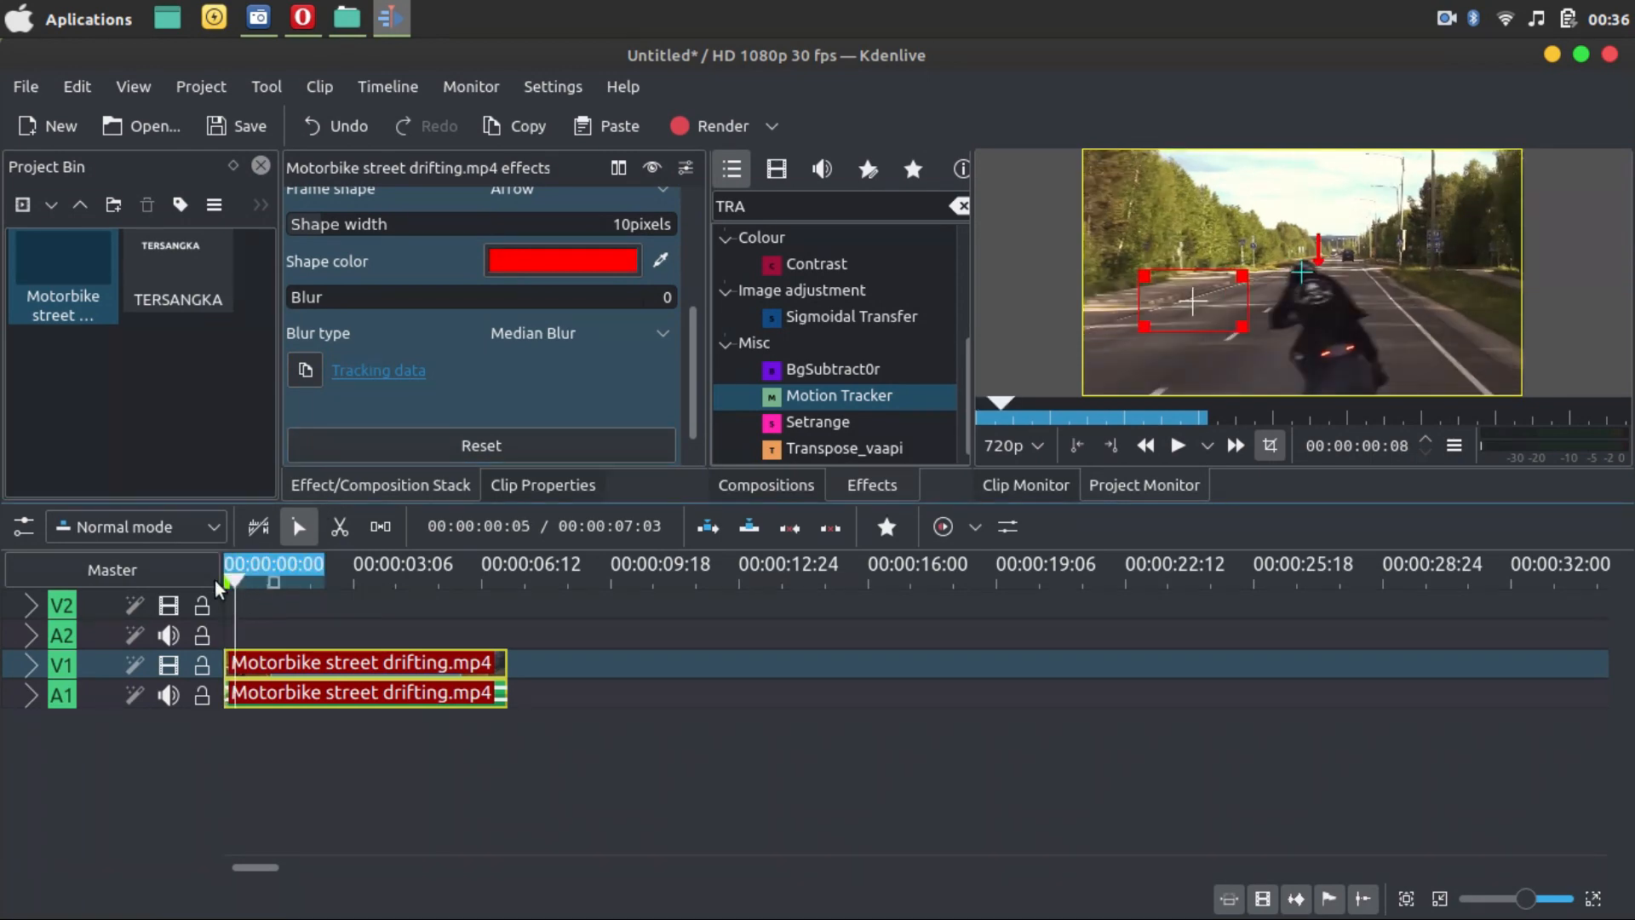
{"action": "left_click", "coordinate": [272, 578]}
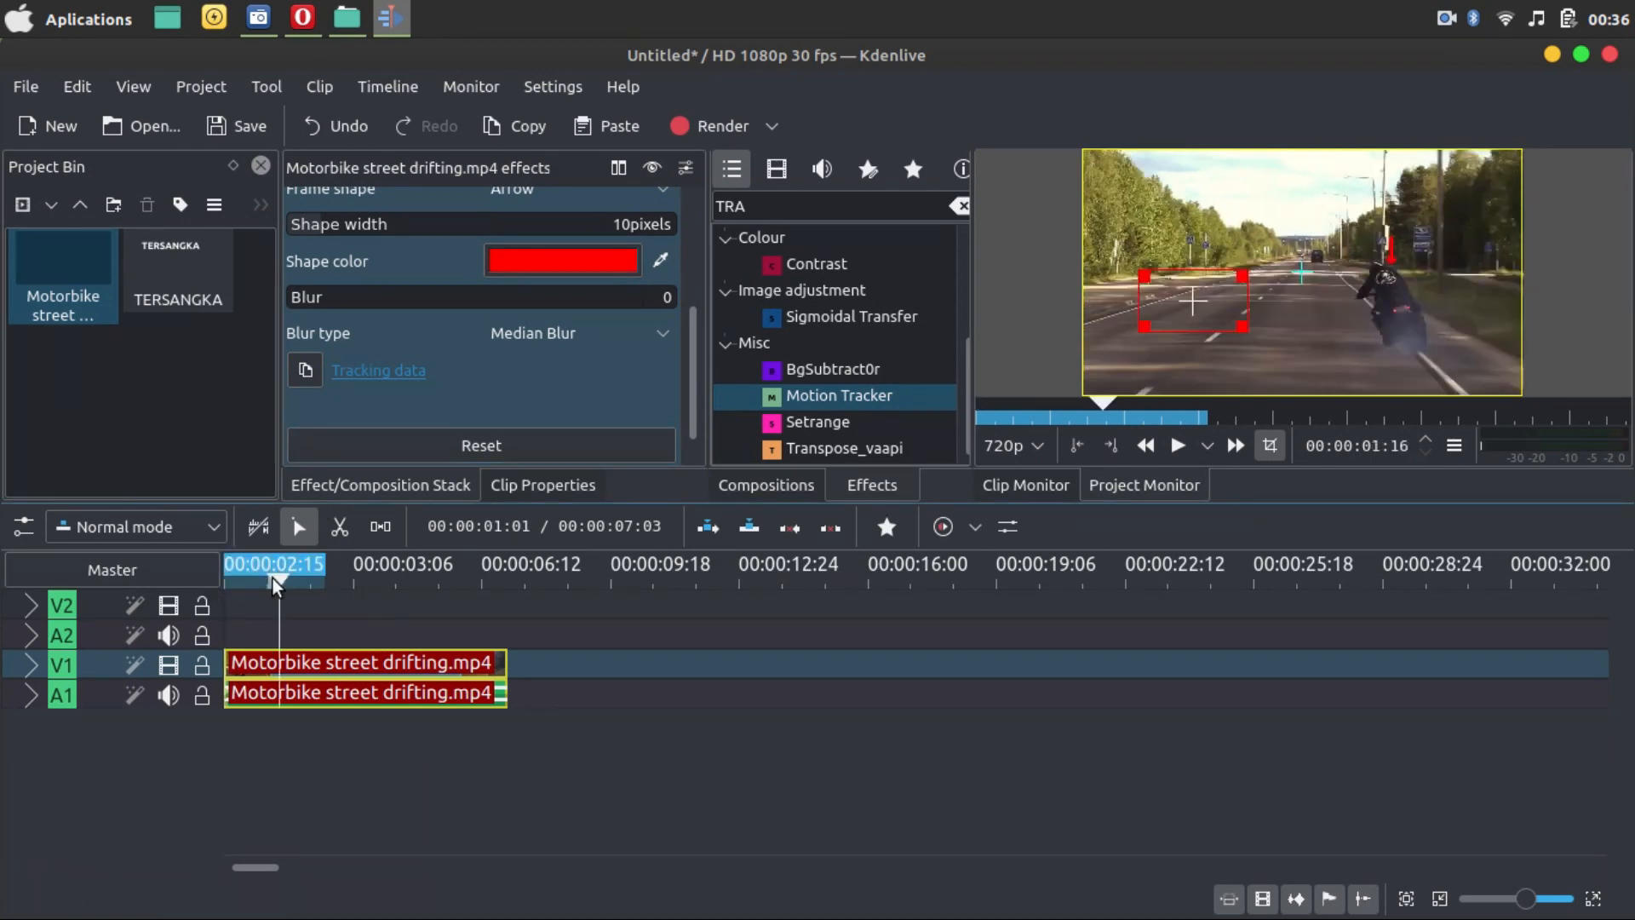
{"action": "left_click", "coordinate": [251, 568]}
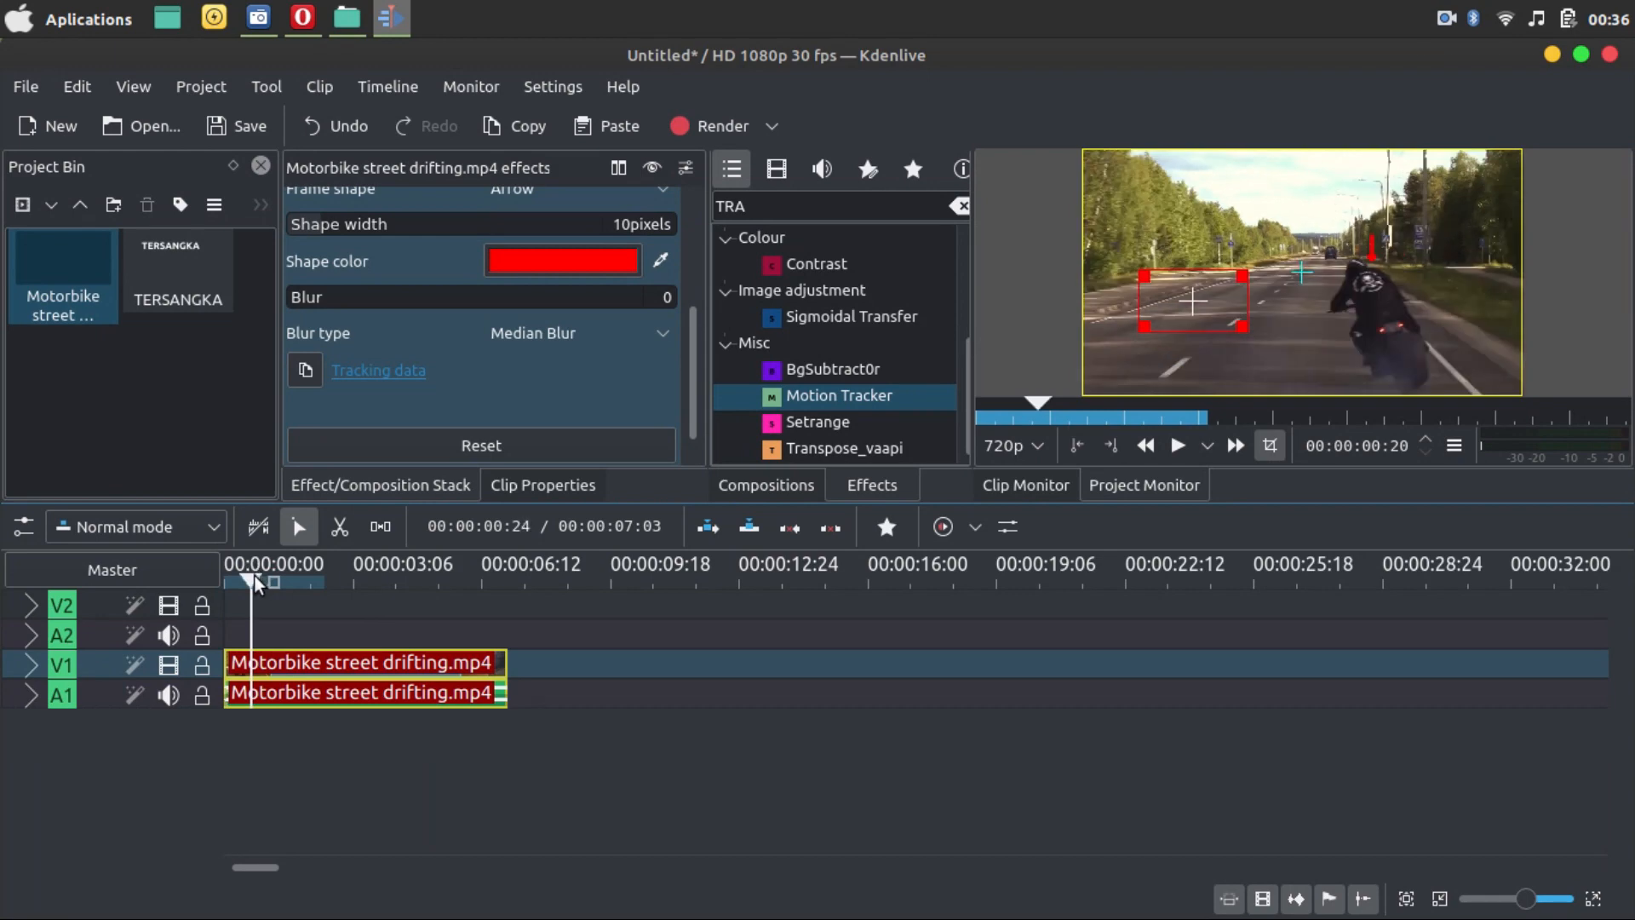
{"action": "left_click_drag", "start_coordinate": [254, 575], "coordinate": [350, 562]}
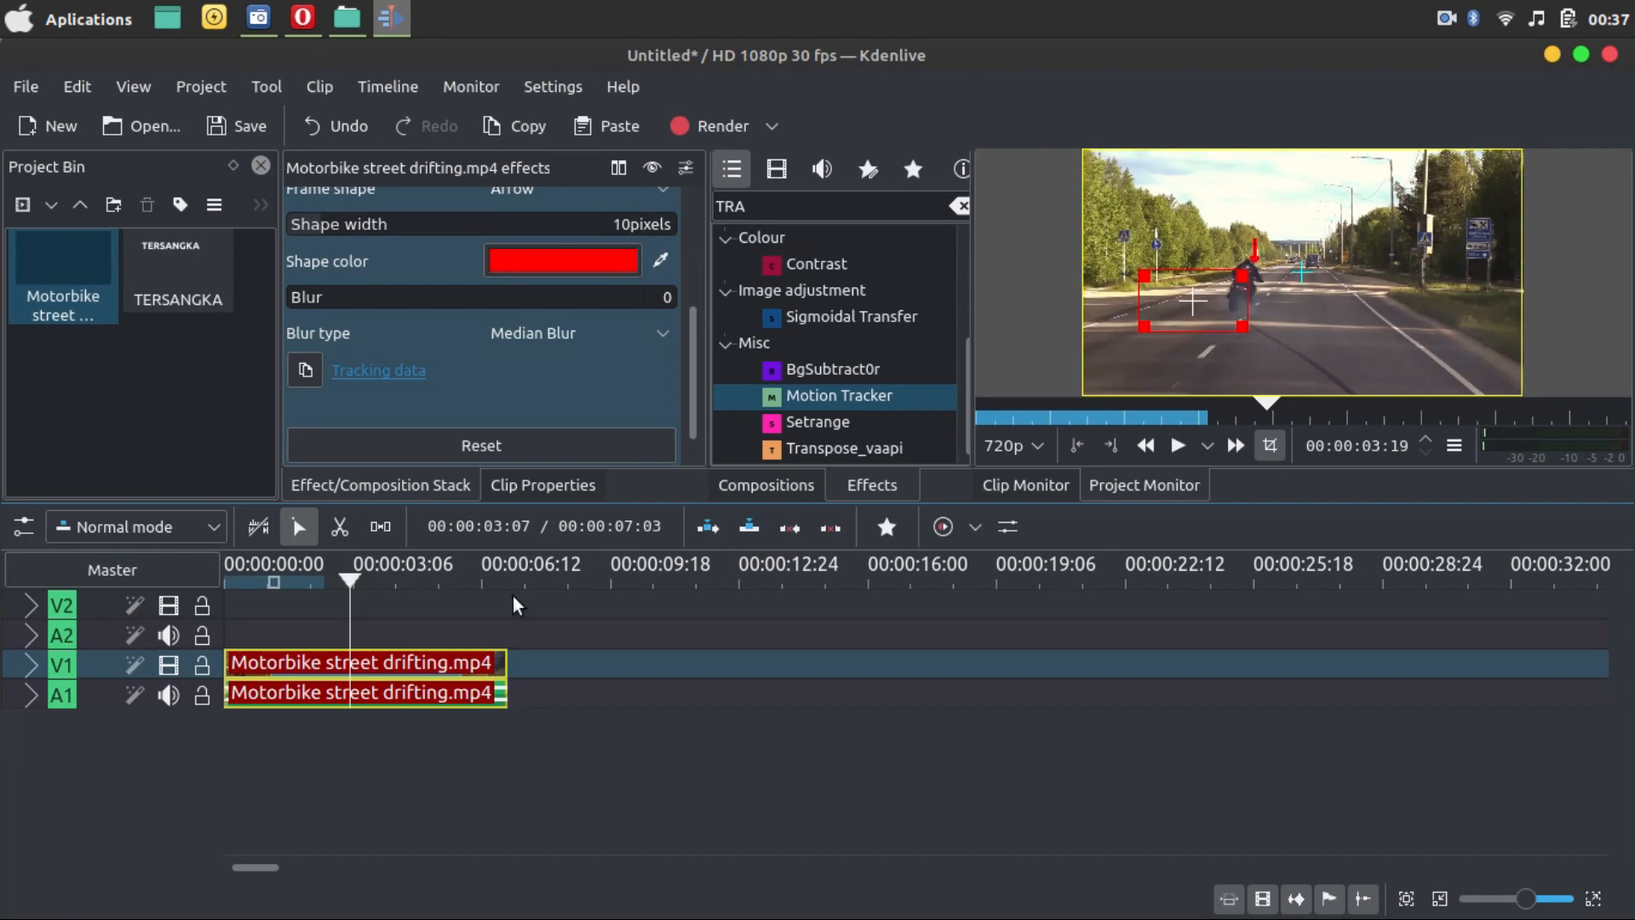
{"action": "left_click", "coordinate": [356, 579]}
{"action": "left_click_drag", "start_coordinate": [355, 577], "coordinate": [202, 569]}
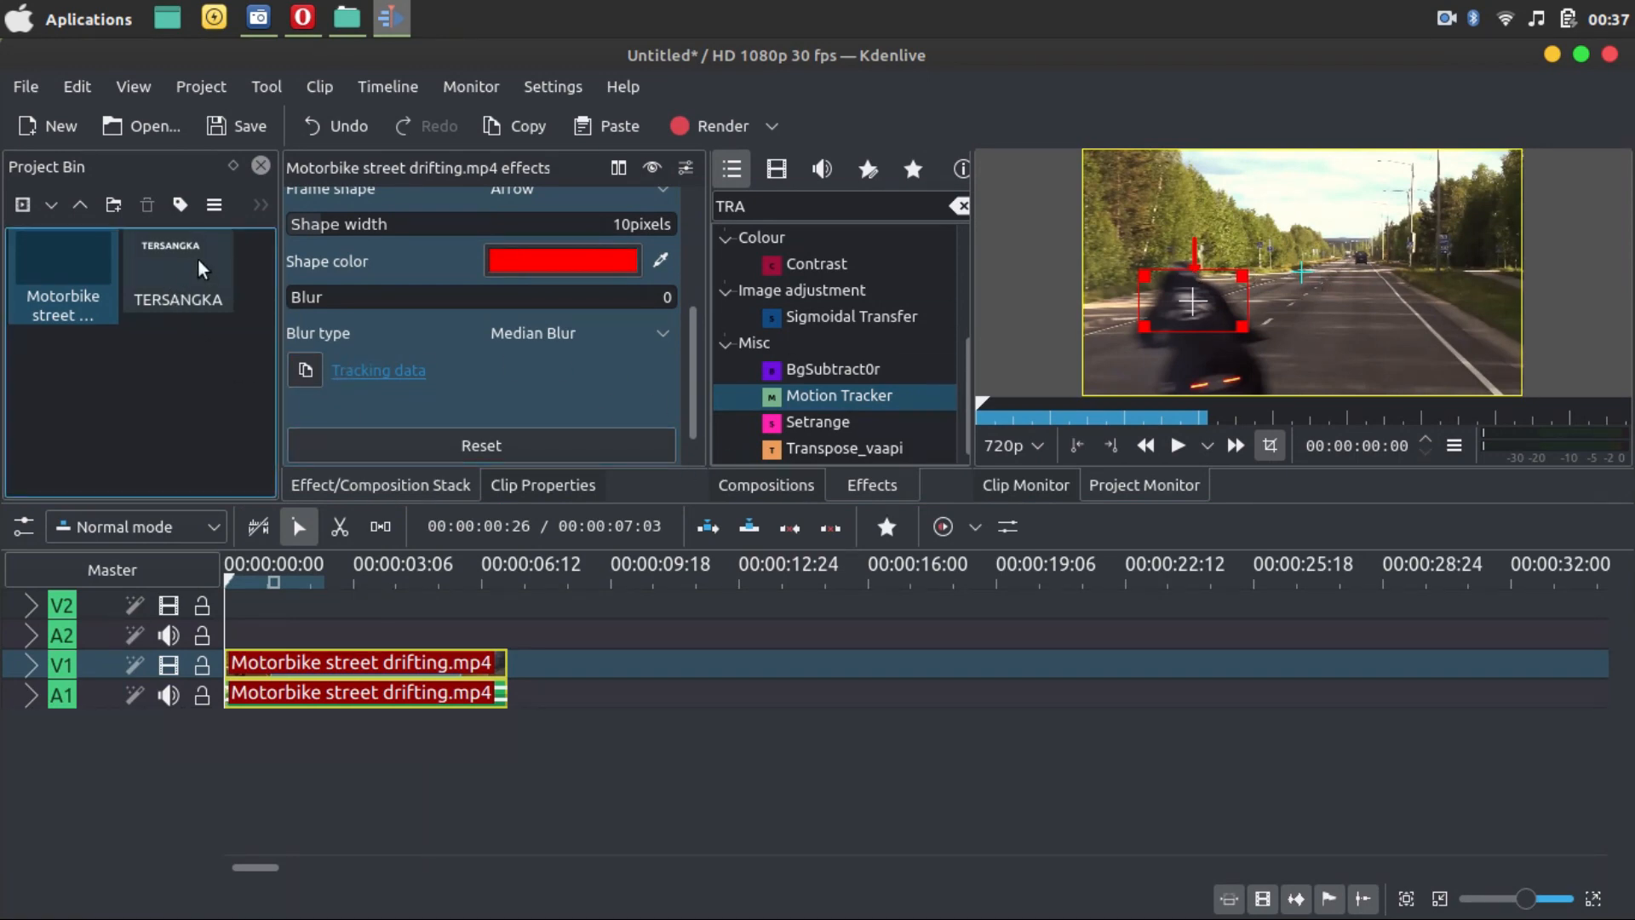
- Place the TERSANGKA title clip on track V2 at the very start of the timeline
{"action": "left_click", "coordinate": [176, 274]}
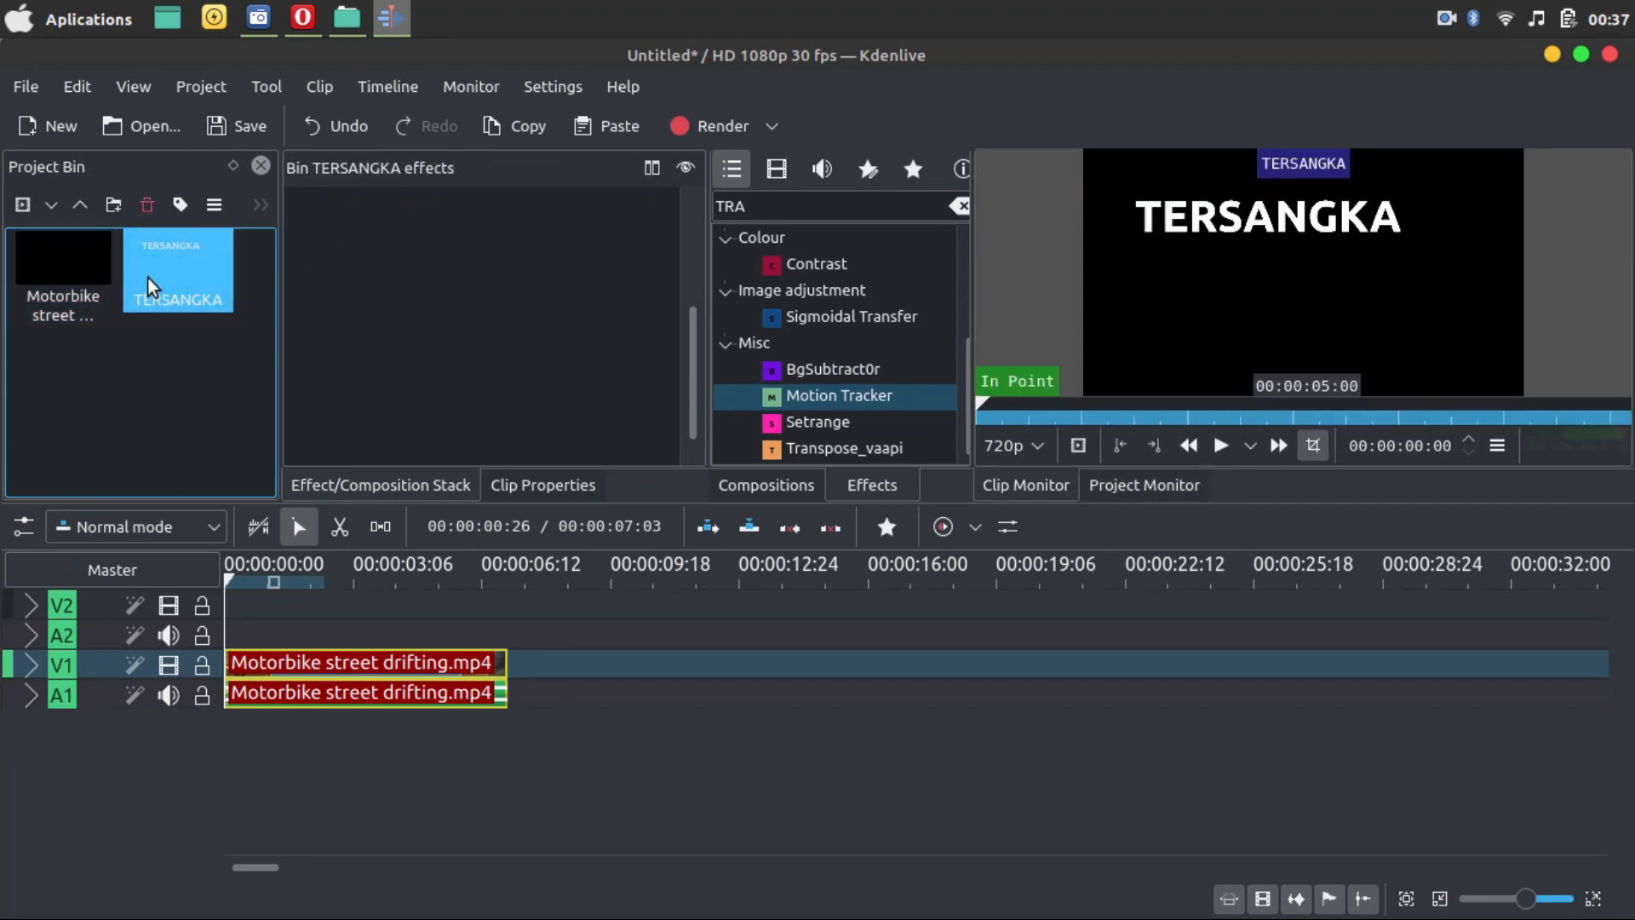
{"action": "left_click", "coordinate": [365, 596]}
{"action": "left_click", "coordinate": [510, 605]}
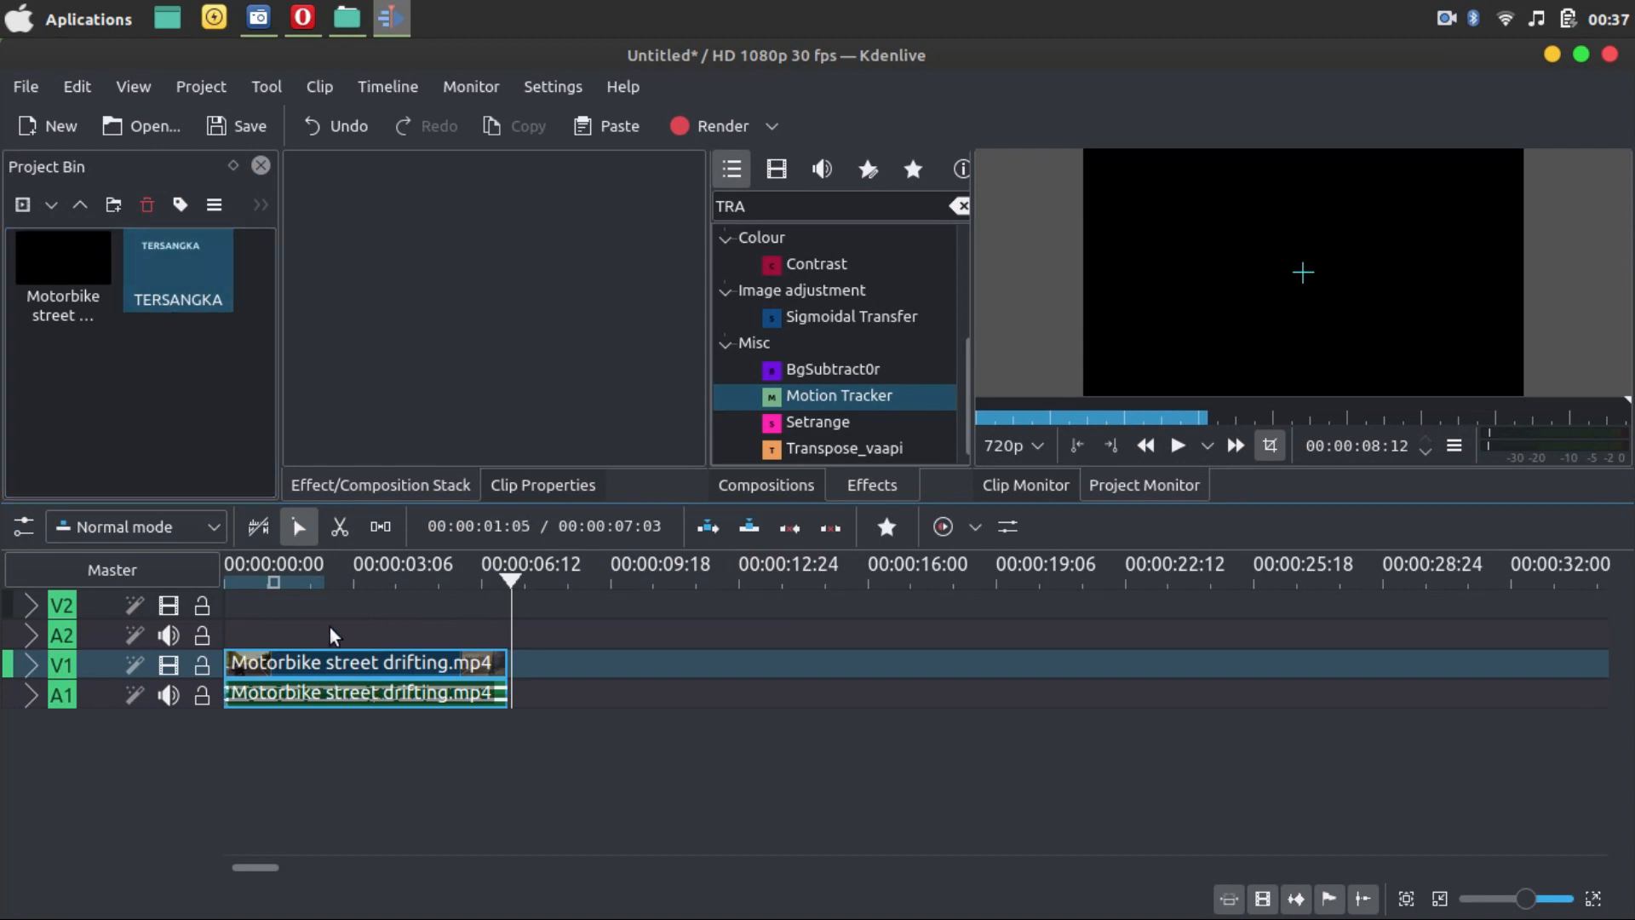
{"action": "left_click", "coordinate": [575, 584]}
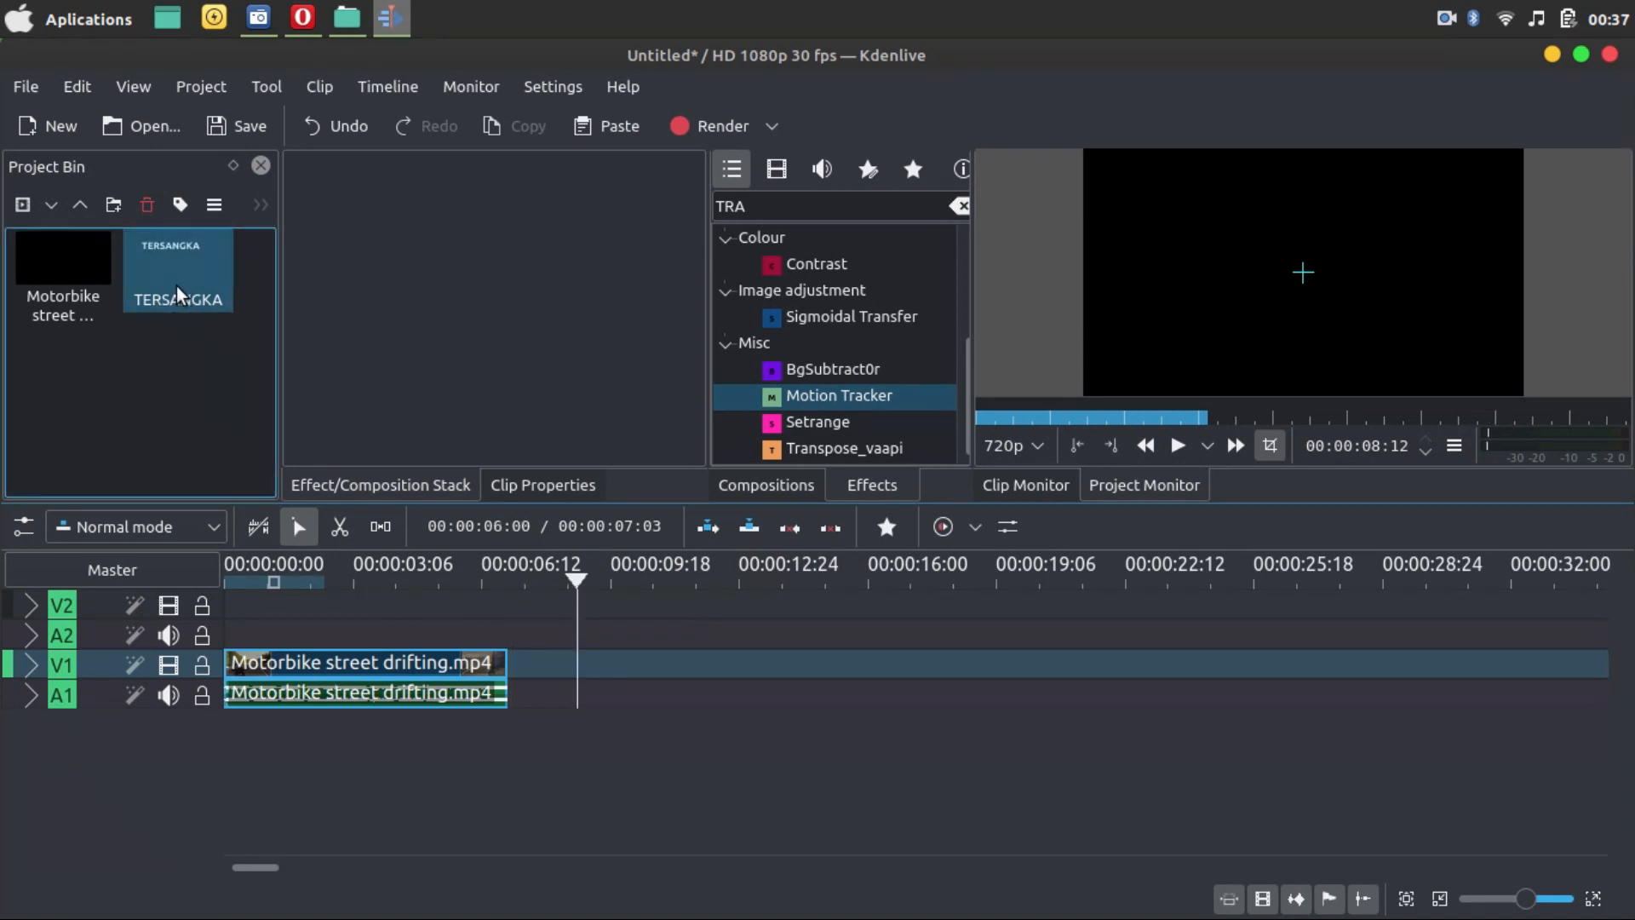
{"action": "left_click", "coordinate": [178, 293]}
{"action": "left_click_drag", "start_coordinate": [162, 273], "coordinate": [556, 606]}
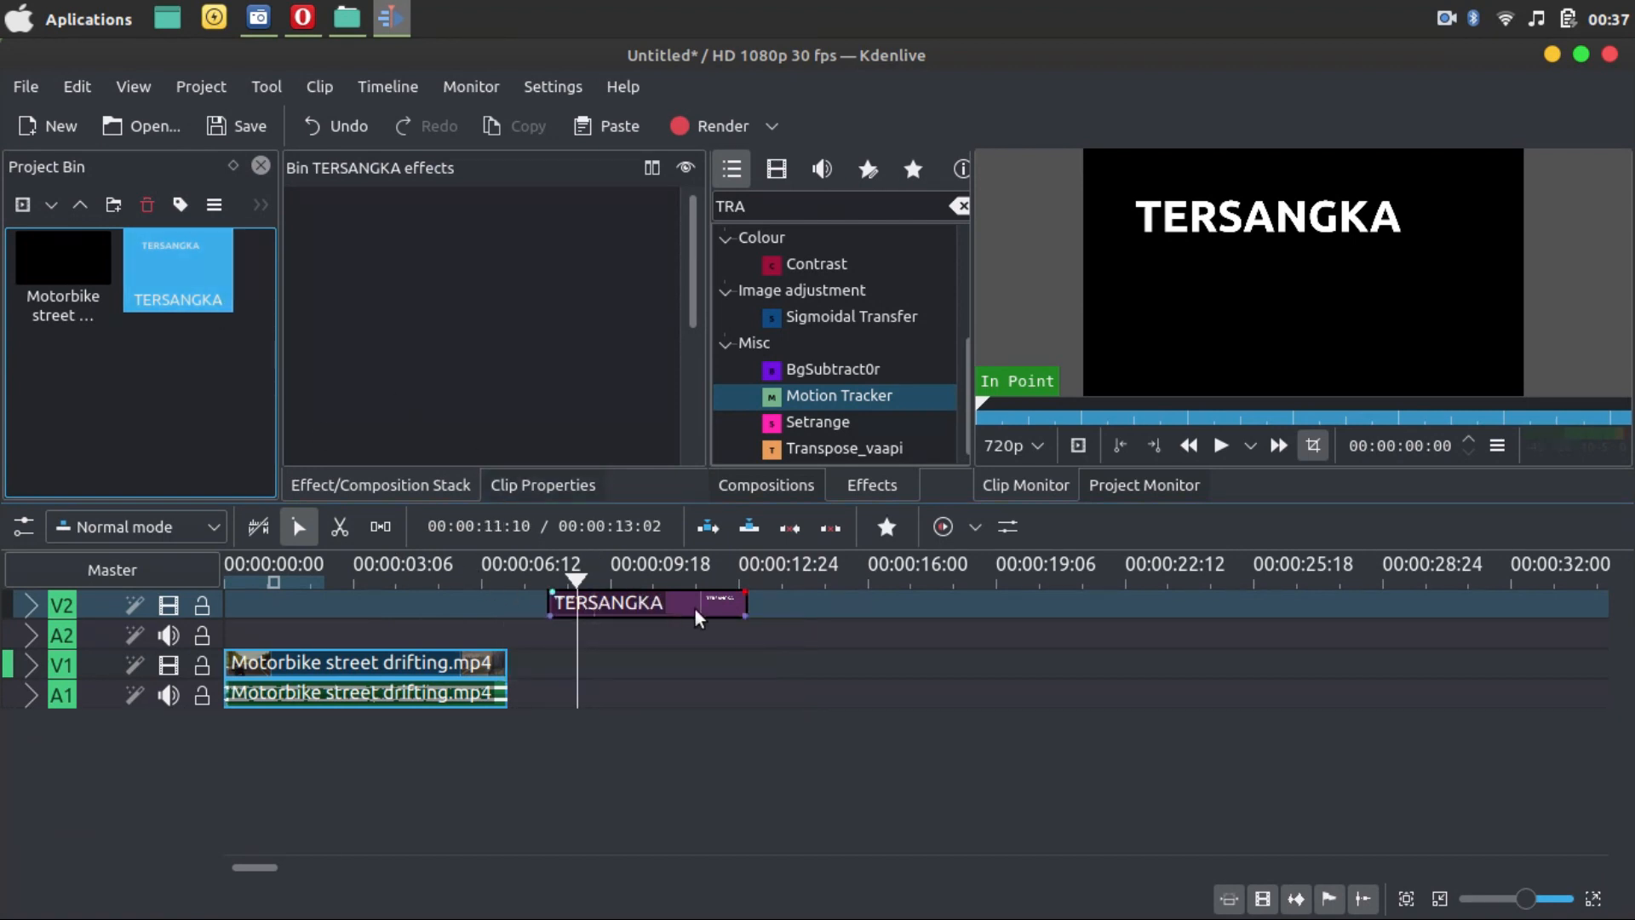
{"action": "left_click_drag", "start_coordinate": [849, 612], "coordinate": [342, 606]}
{"action": "left_click", "coordinate": [663, 606]}
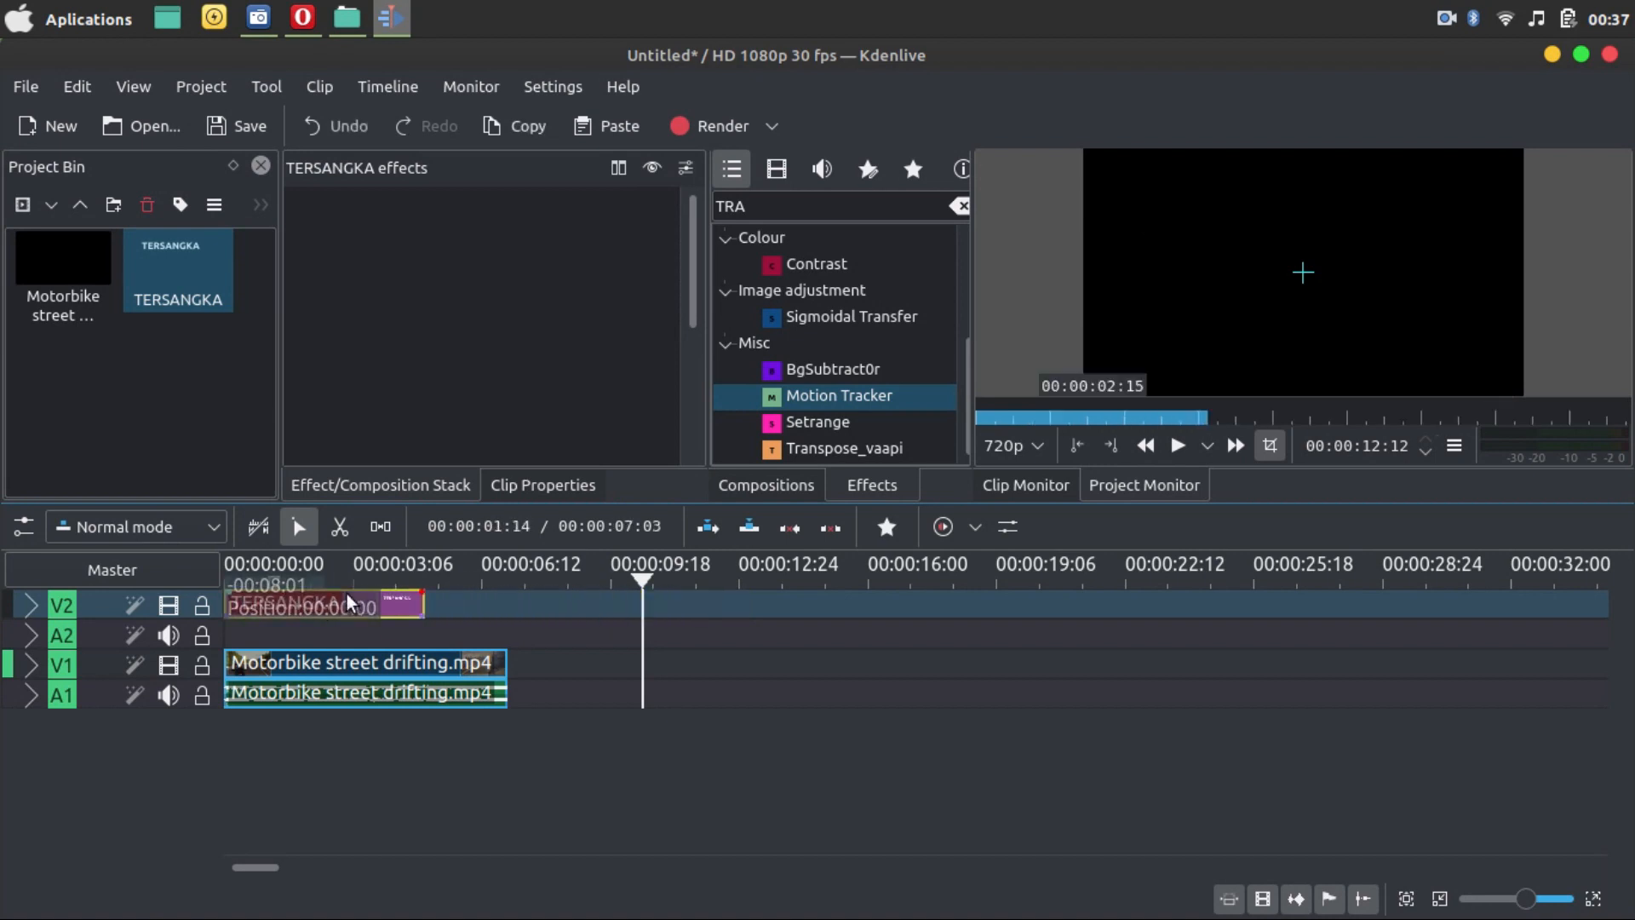
- Return the playhead to the project start and expand track V2
{"action": "right_click", "coordinate": [1165, 299]}
{"action": "mouse_move", "coordinate": [1203, 344]}
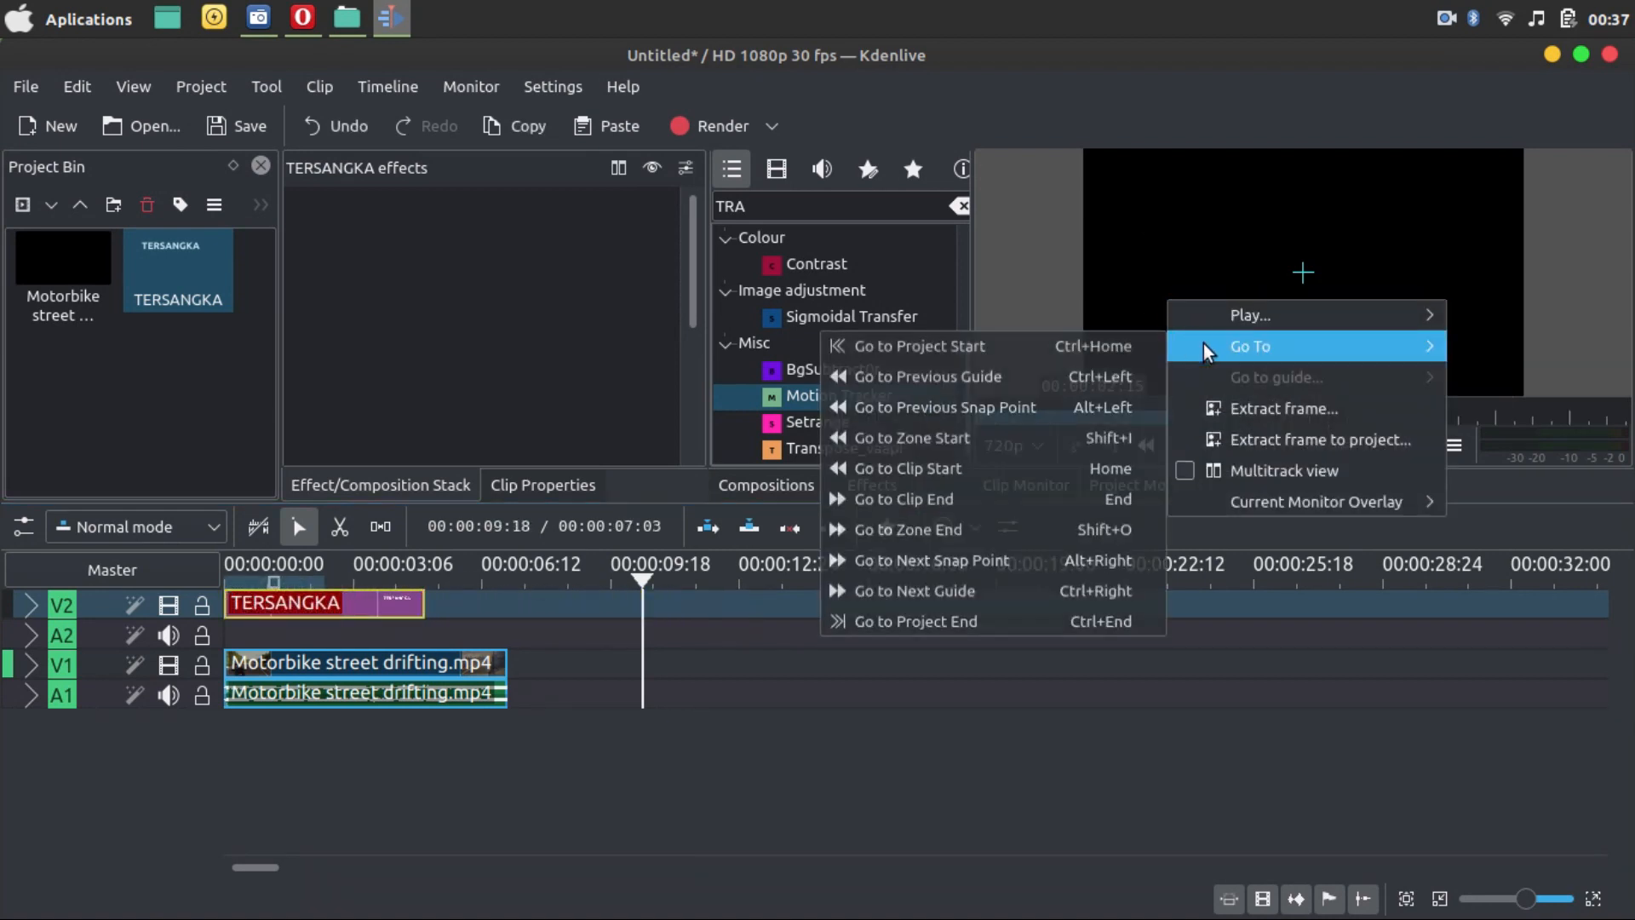
{"action": "left_click", "coordinate": [969, 345]}
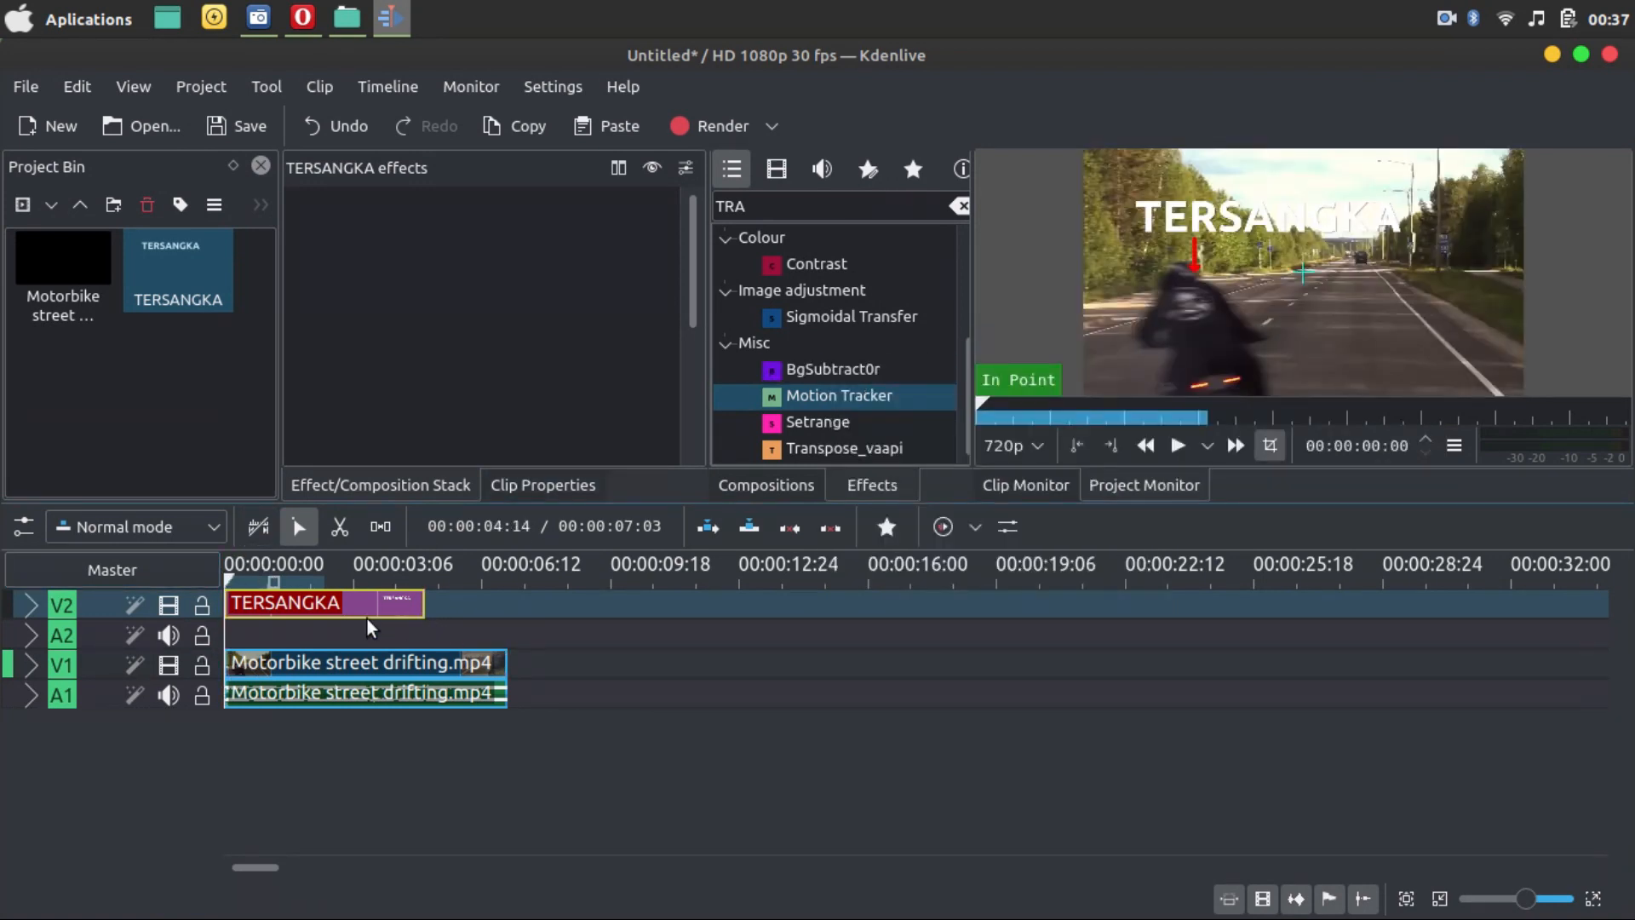
{"action": "left_click", "coordinate": [31, 605]}
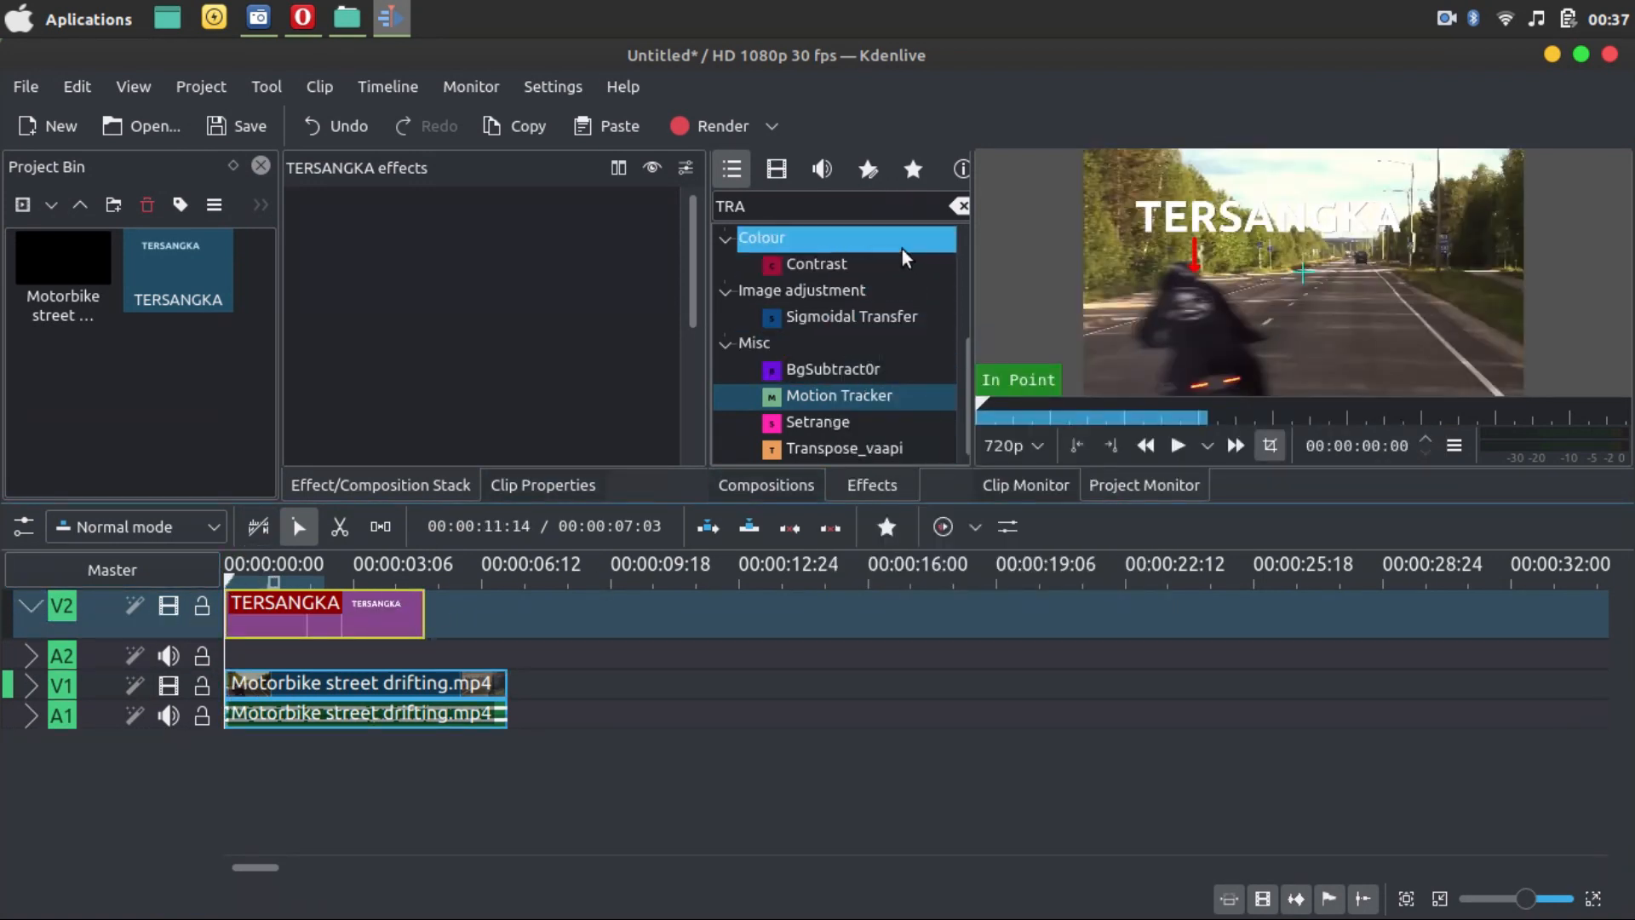
- Find the Transform effect and apply it to the TERSANGKA title clip
{"action": "left_click", "coordinate": [815, 204]}
{"action": "type", "text": "TRAN"}
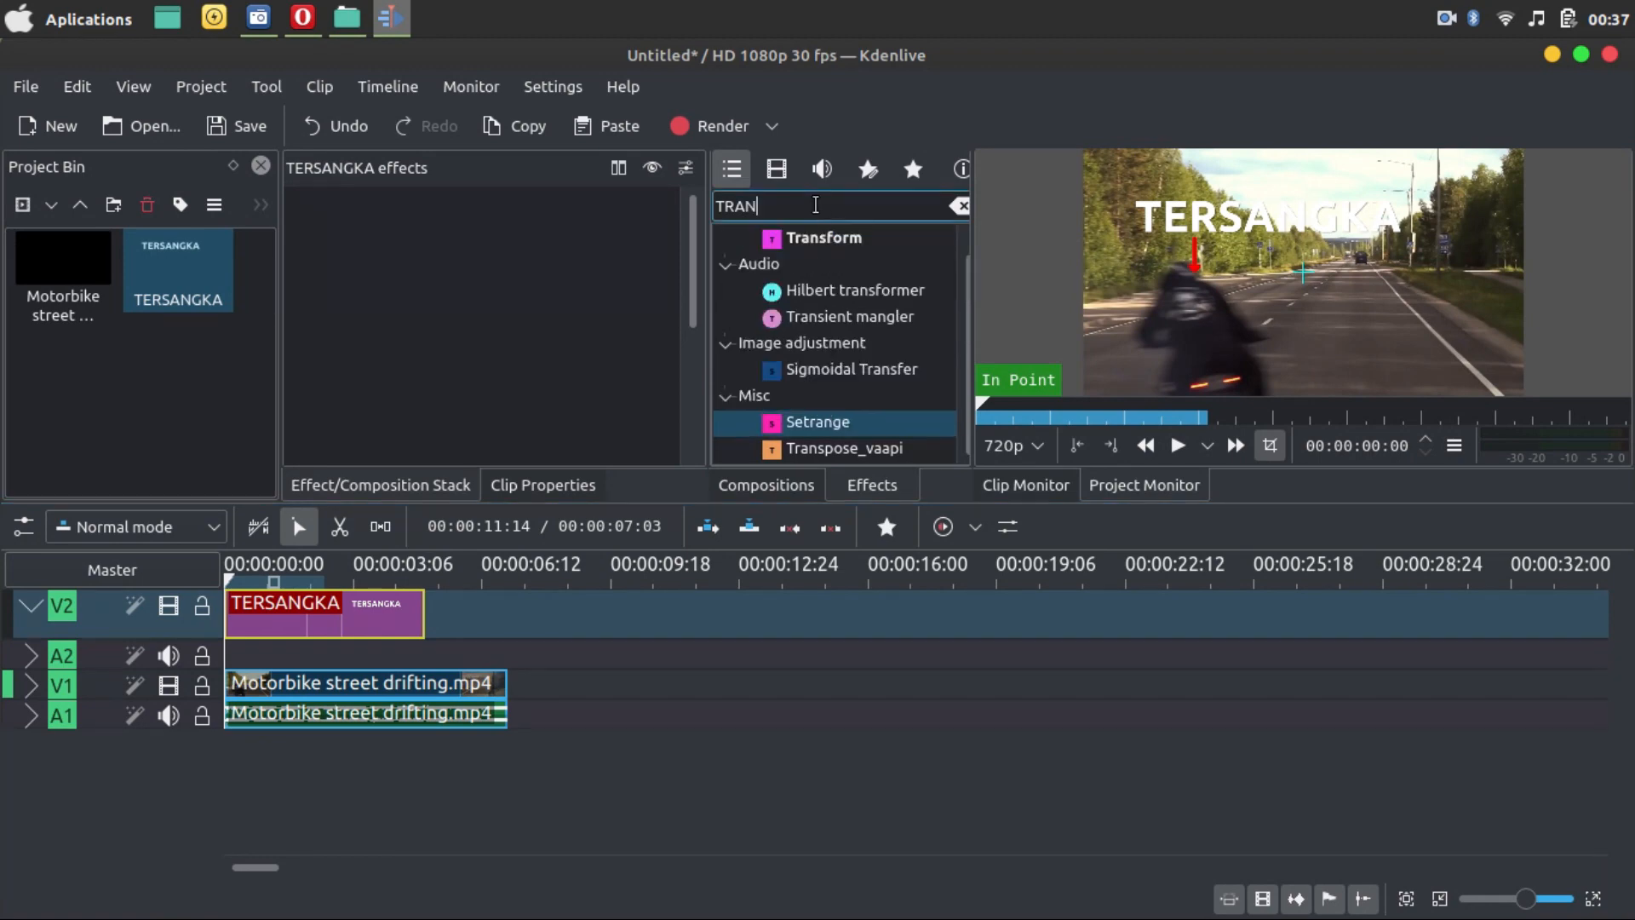
{"action": "left_click_drag", "start_coordinate": [847, 269], "coordinate": [458, 266]}
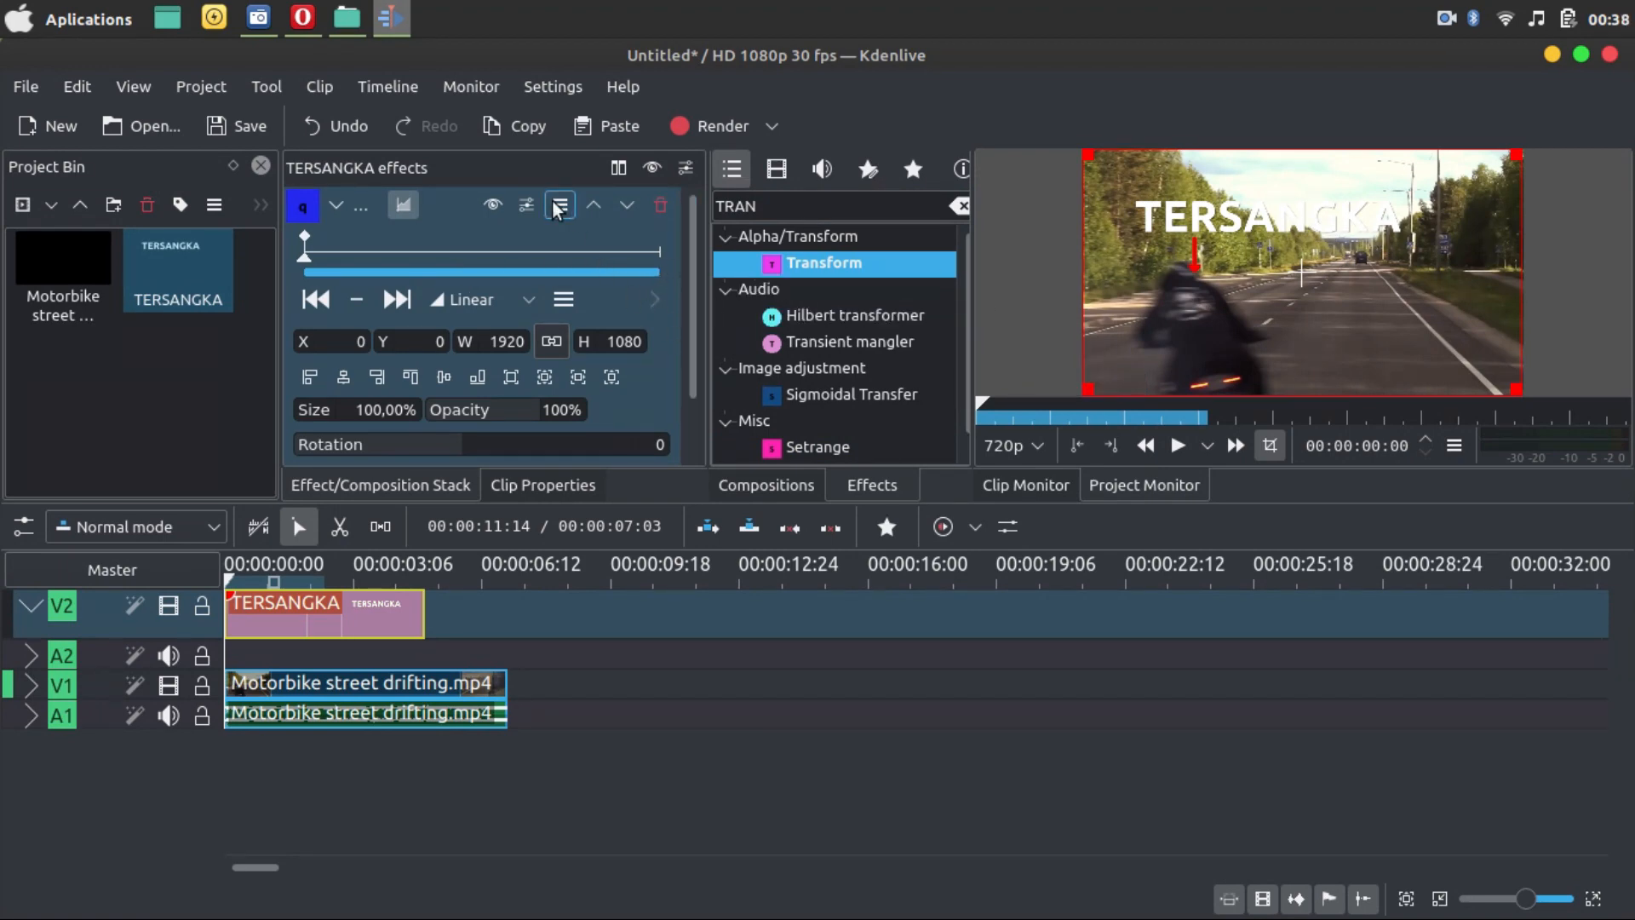
- Import the clipboard keyframes into the title's Transform effect, mapping Geometry to Rectangle with the keyframe number limit turned off
{"action": "left_click", "coordinate": [565, 304]}
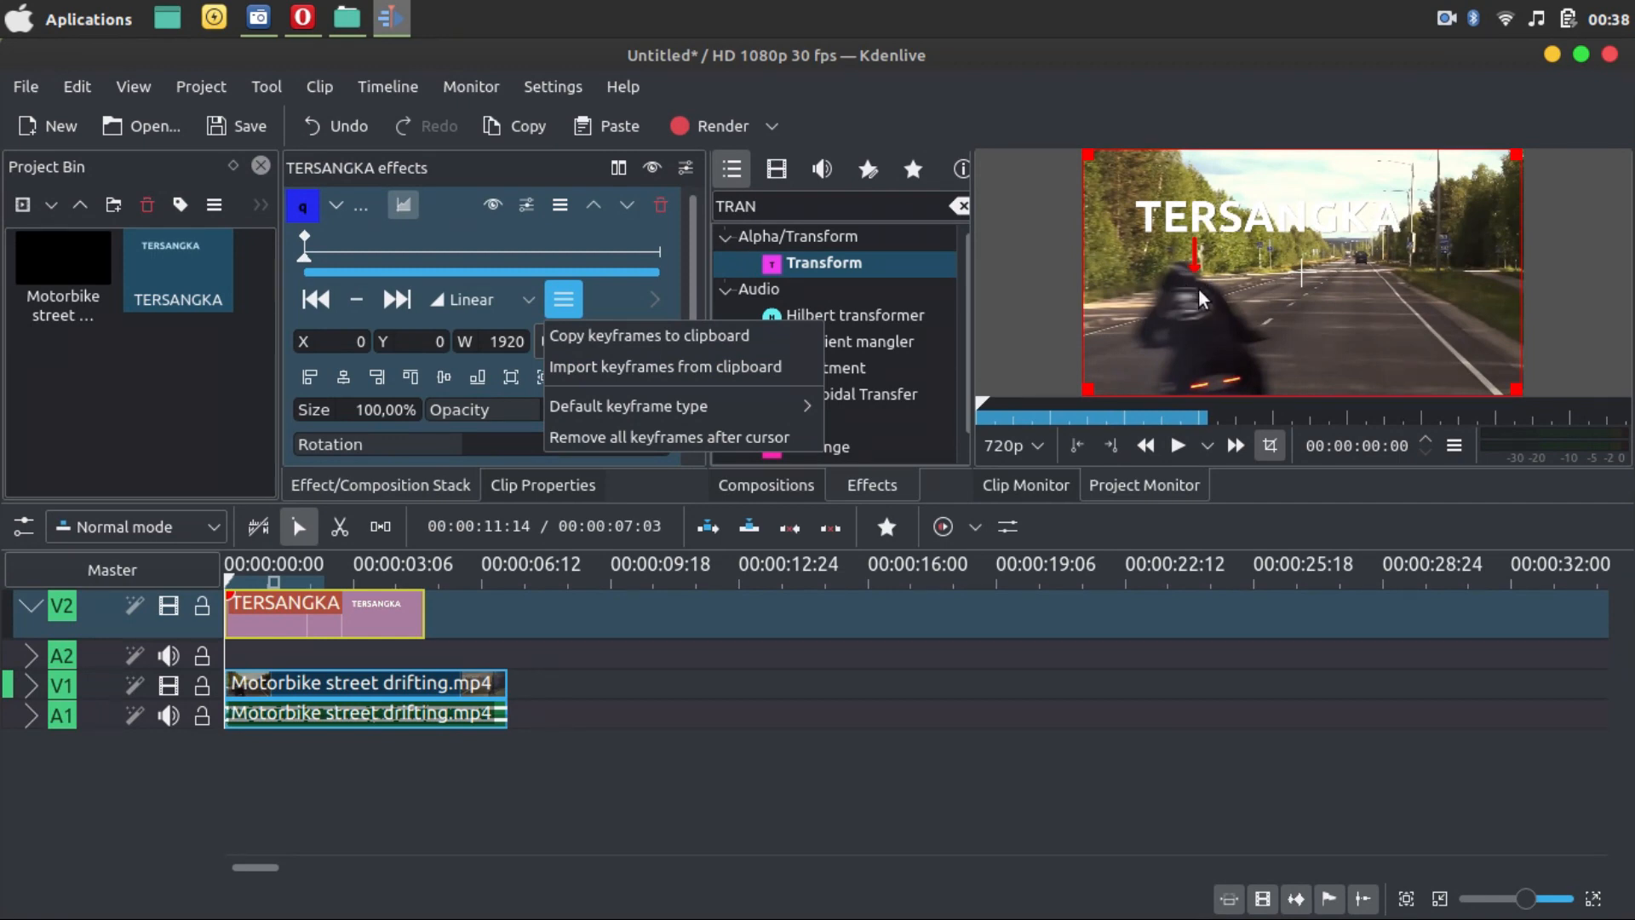
{"action": "left_click", "coordinate": [681, 368]}
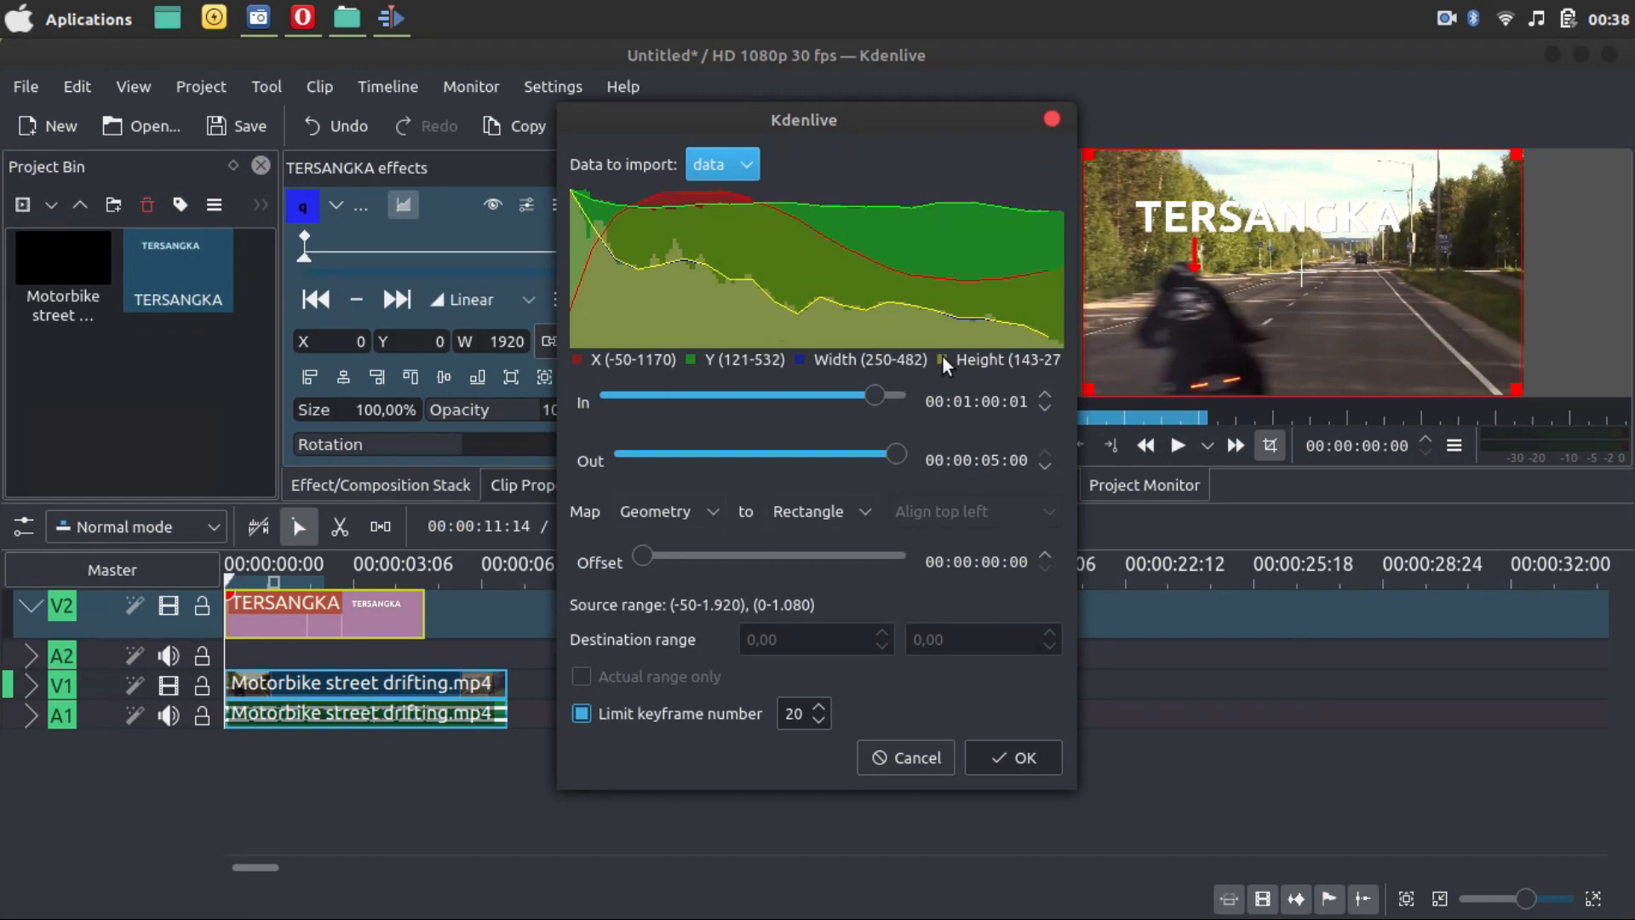
{"action": "left_click", "coordinate": [706, 514]}
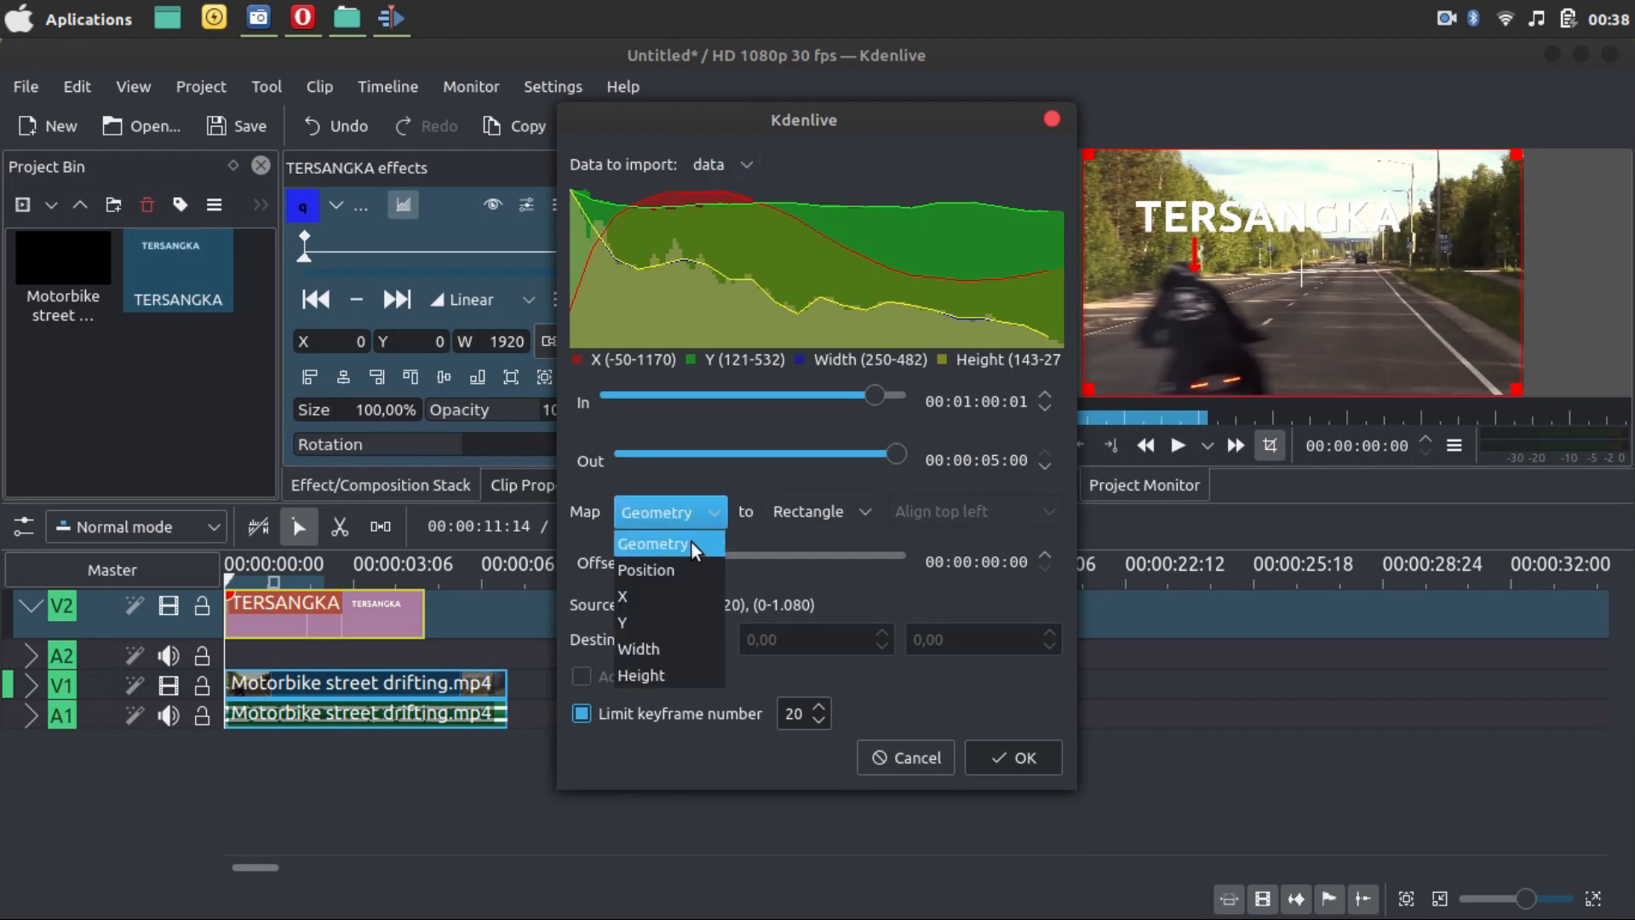
{"action": "left_click", "coordinate": [692, 542]}
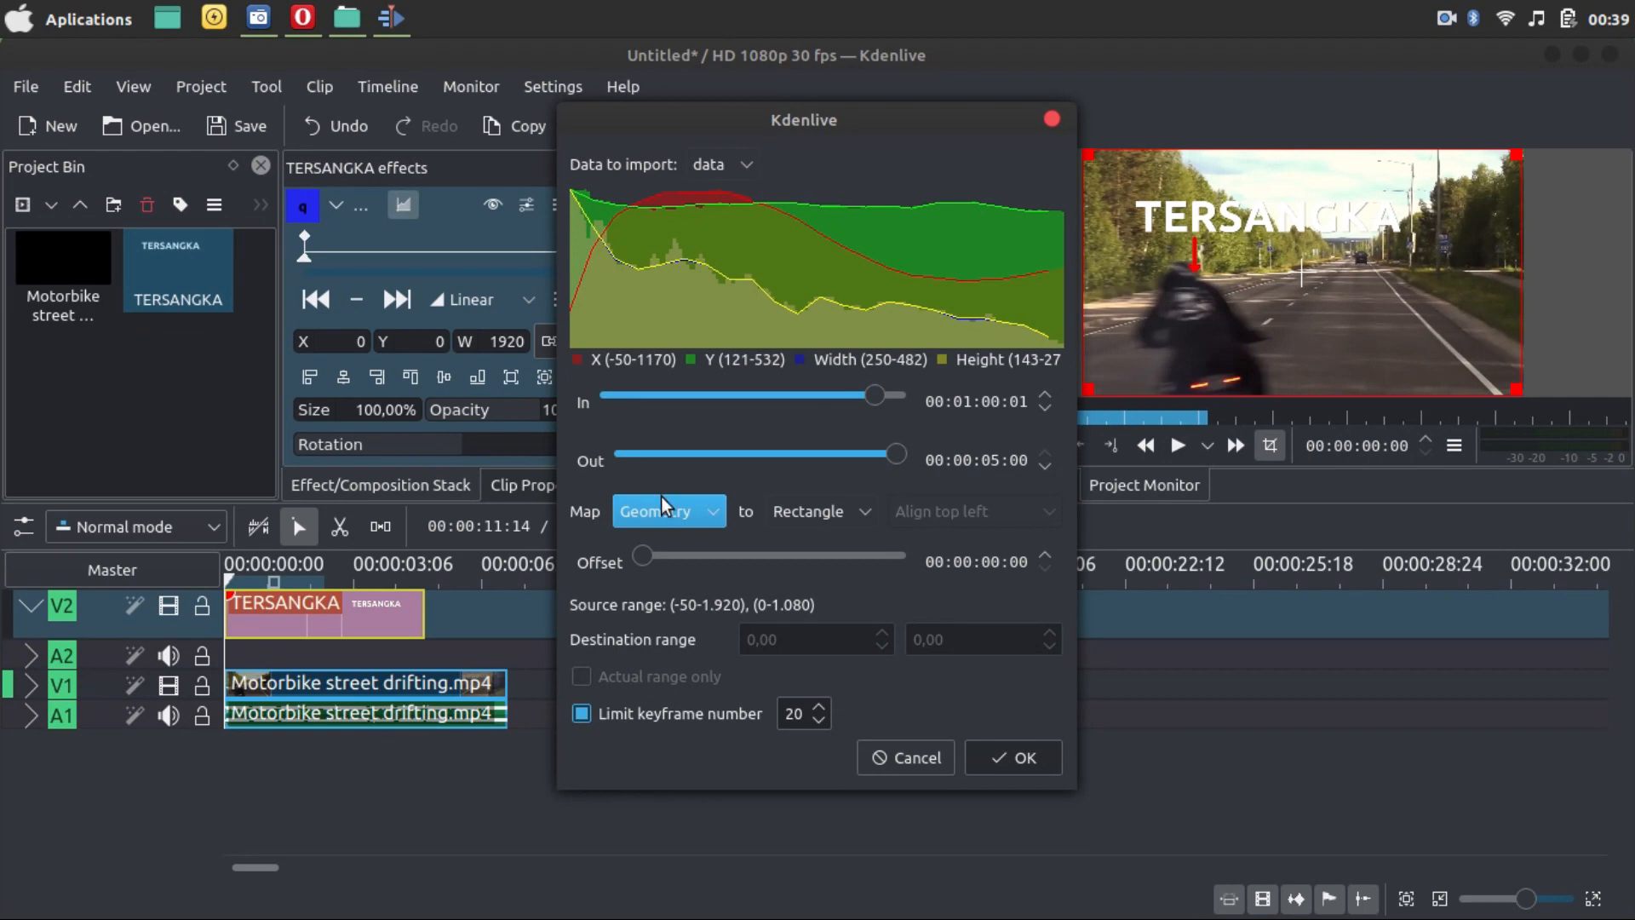
{"action": "left_click", "coordinate": [686, 513]}
{"action": "left_click", "coordinate": [672, 568]}
{"action": "left_click", "coordinate": [716, 512]}
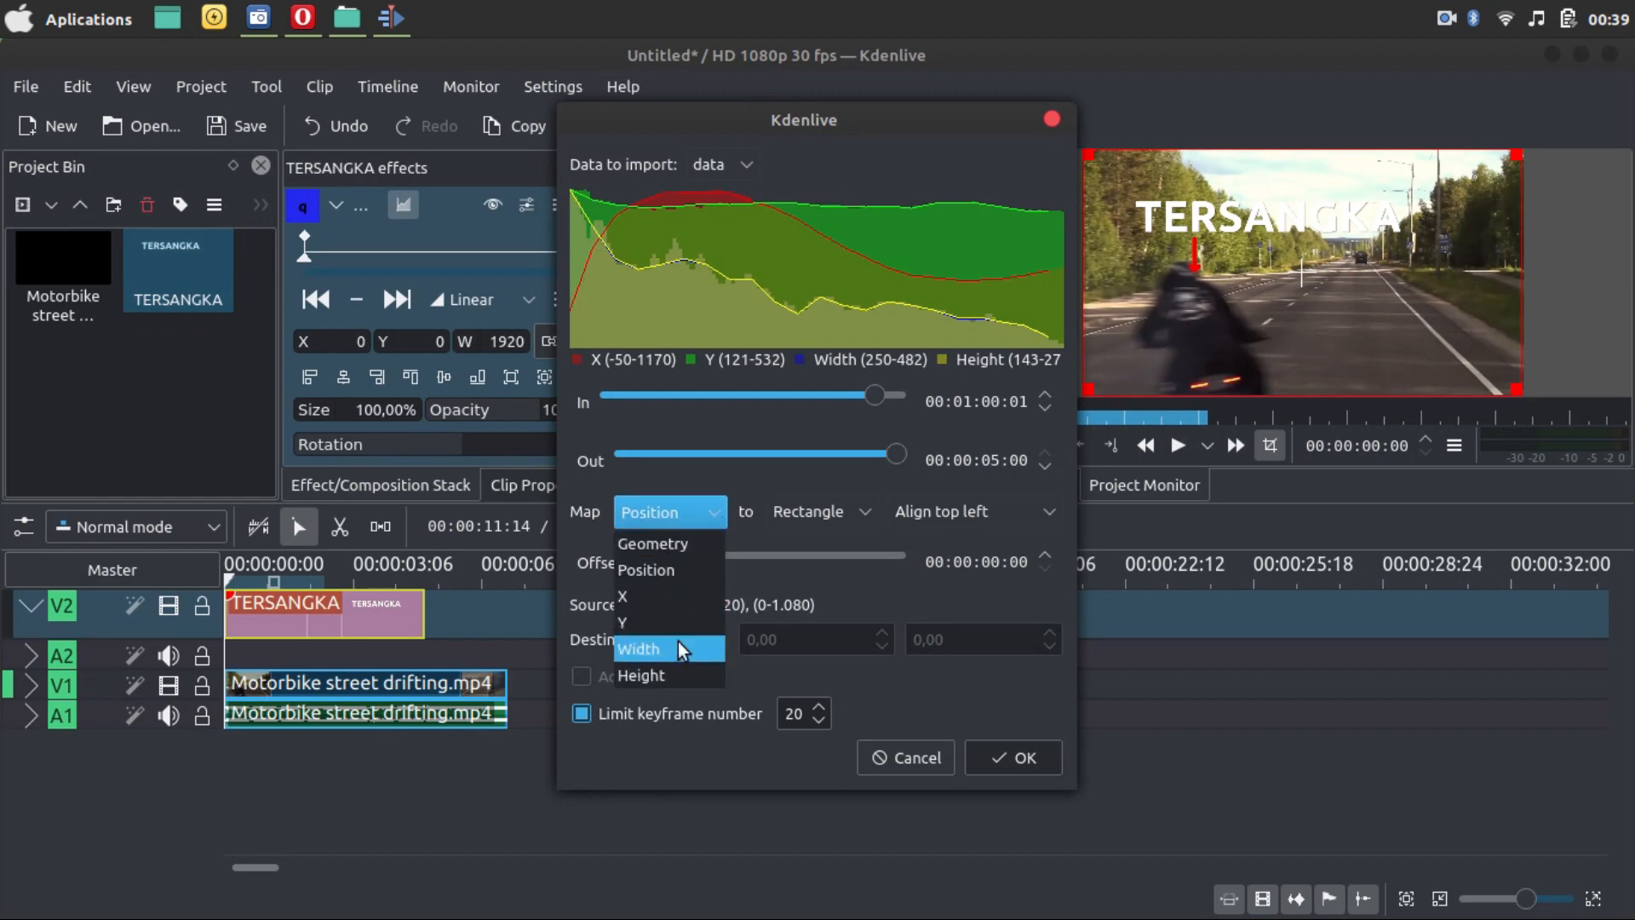
{"action": "left_click", "coordinate": [718, 513]}
{"action": "left_click", "coordinate": [718, 512]}
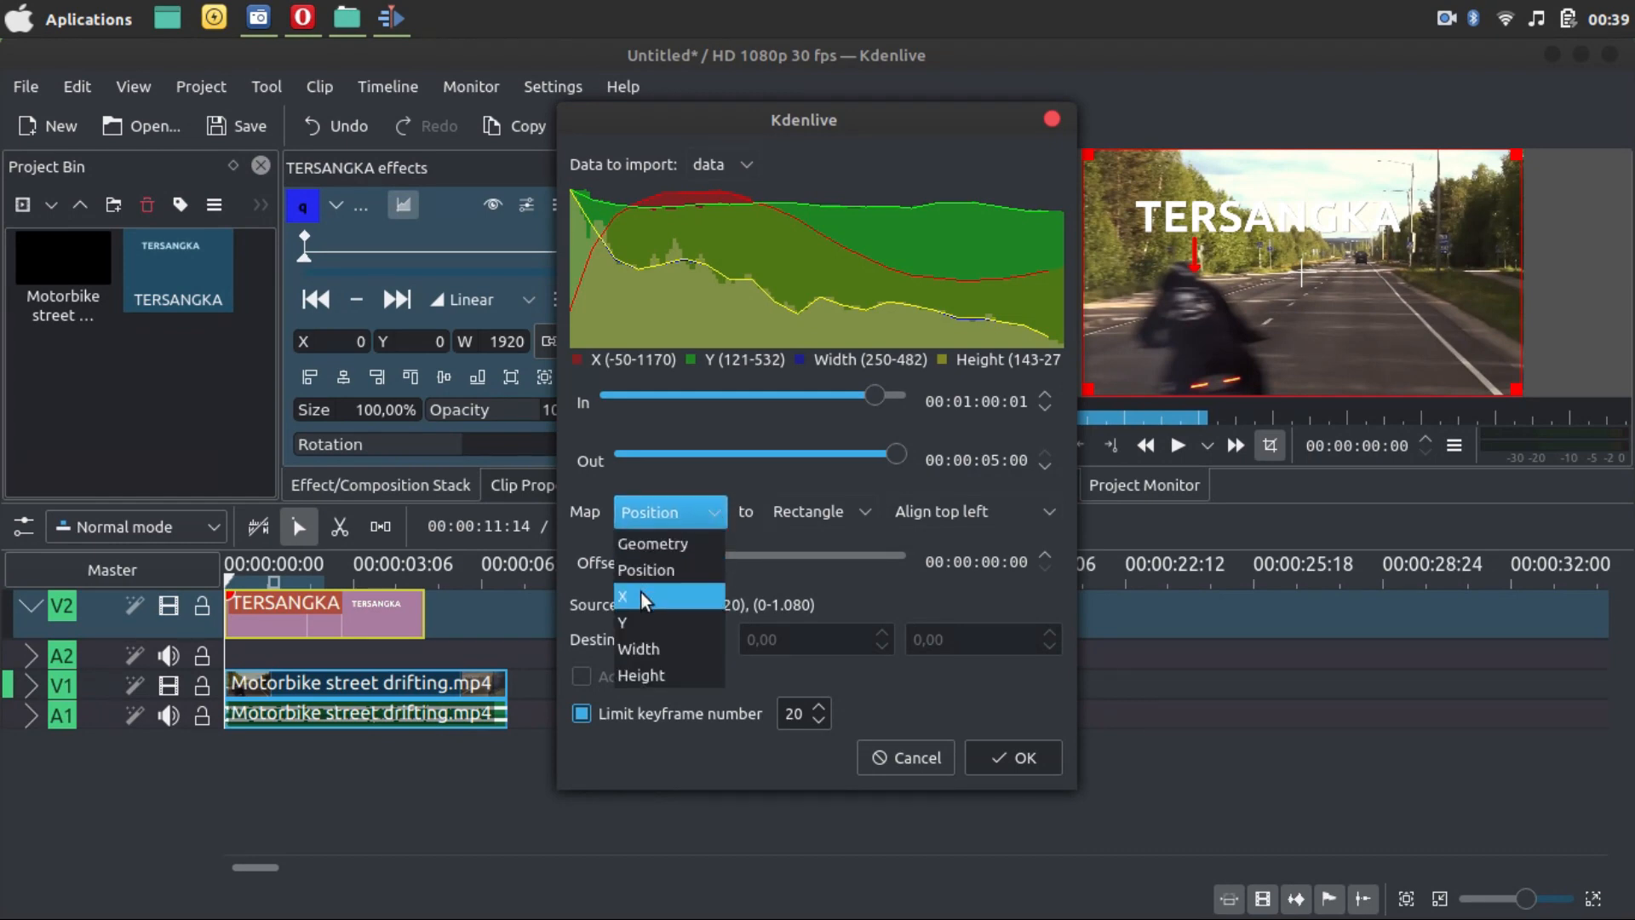
{"action": "left_click", "coordinate": [692, 547]}
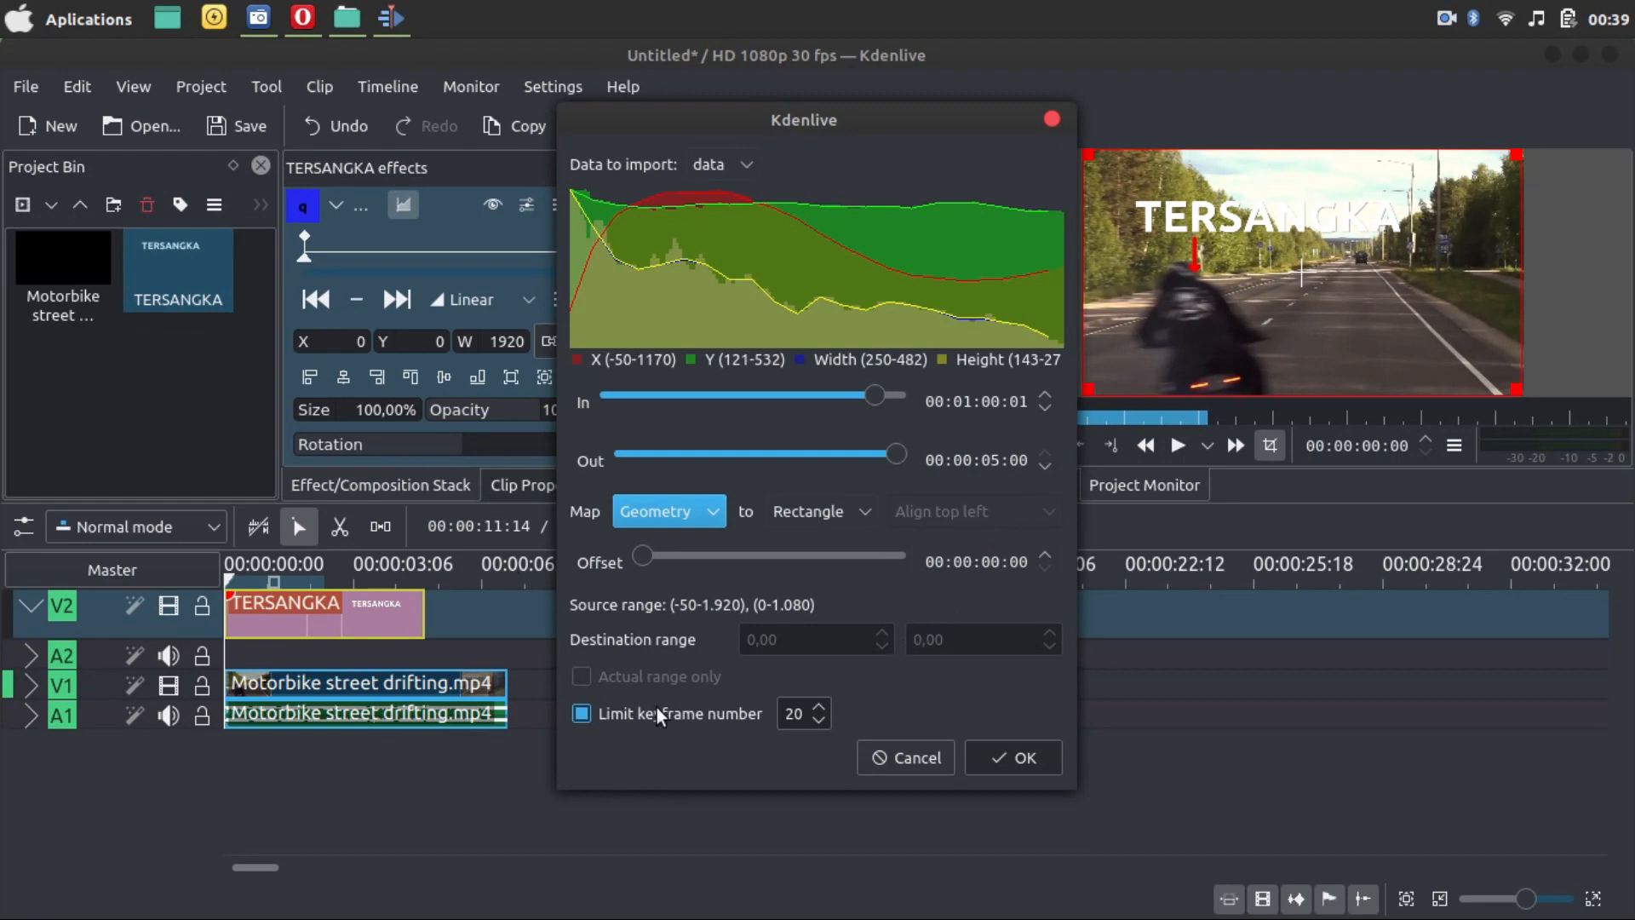
{"action": "left_click", "coordinate": [581, 713]}
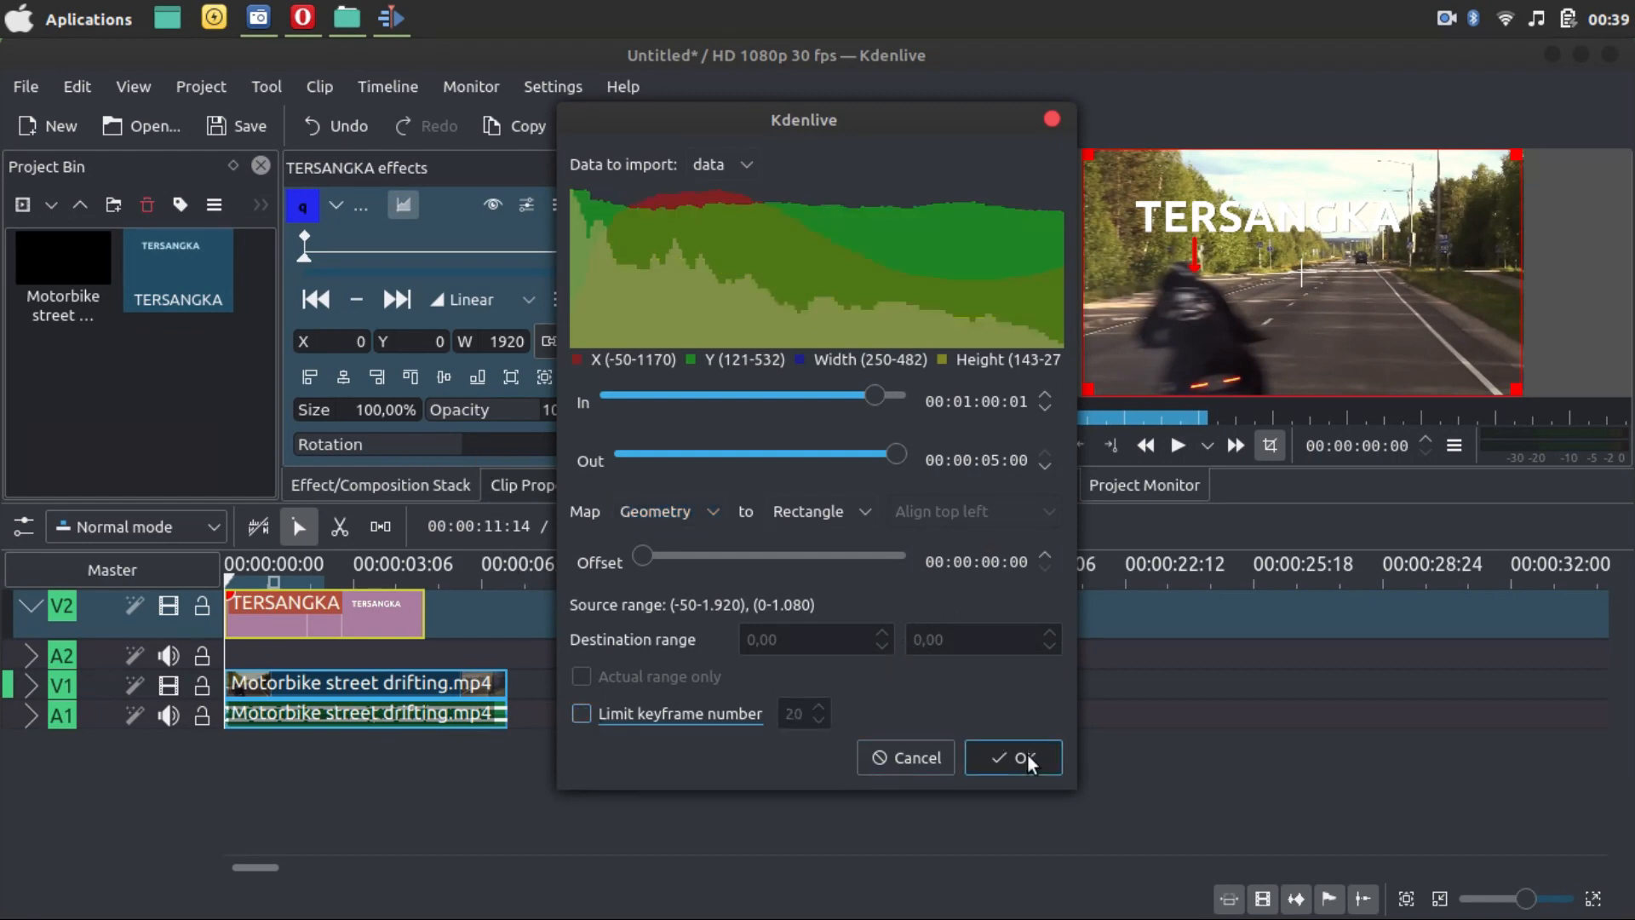
{"action": "left_click", "coordinate": [551, 341]}
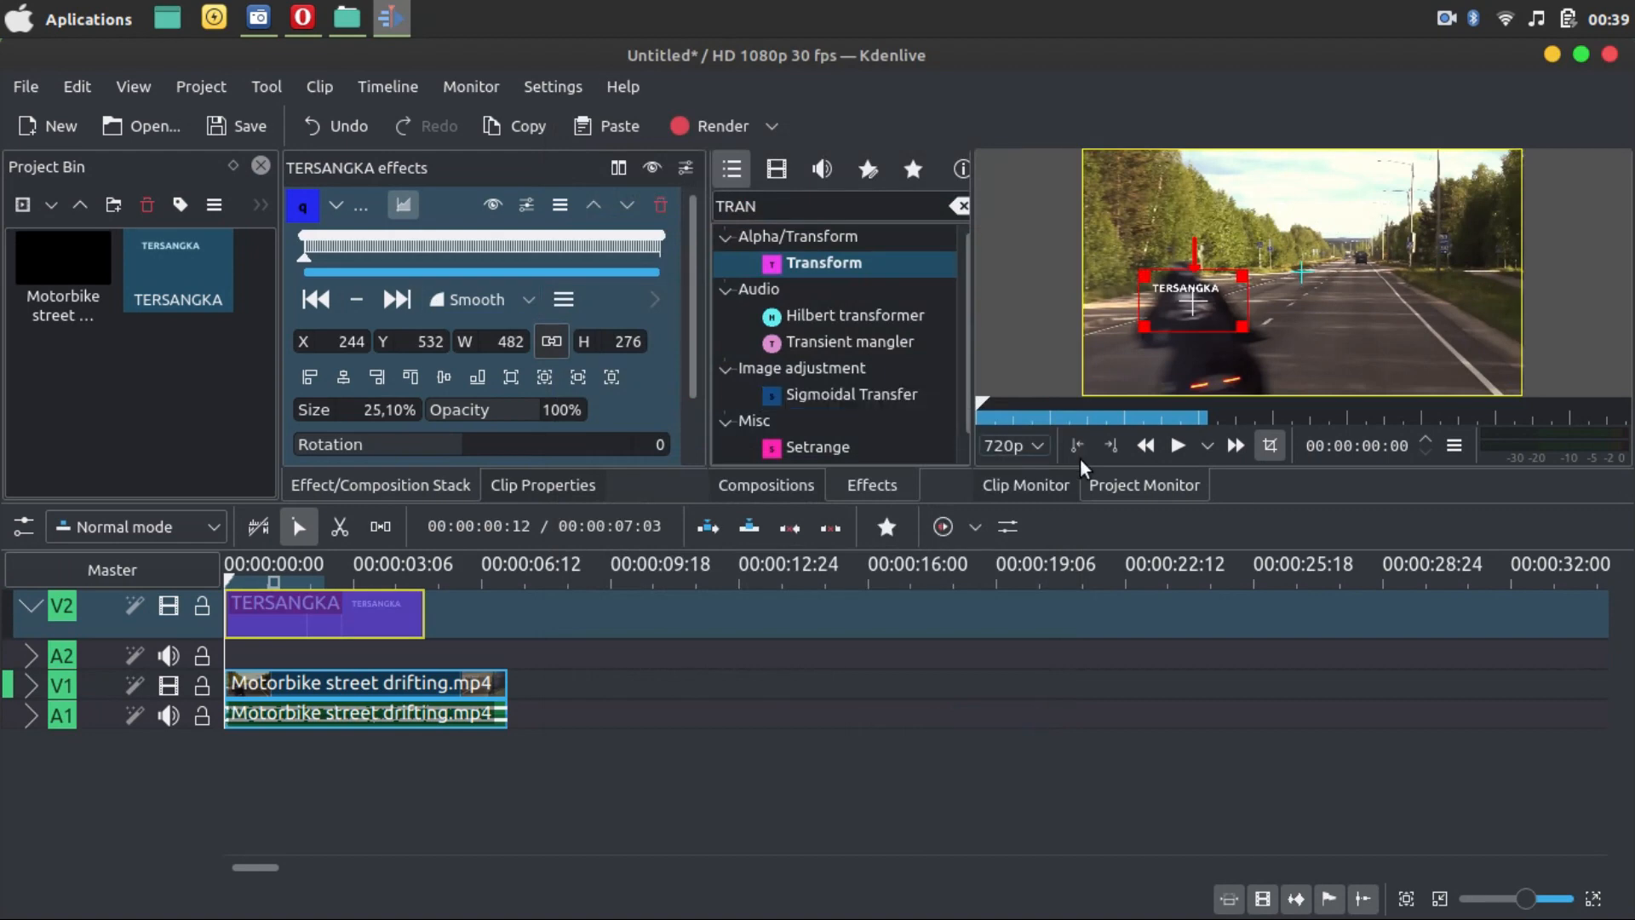
- Play the project to review the title's tracked motion, and show the project monitor in full screen
{"action": "left_click", "coordinate": [1180, 444]}
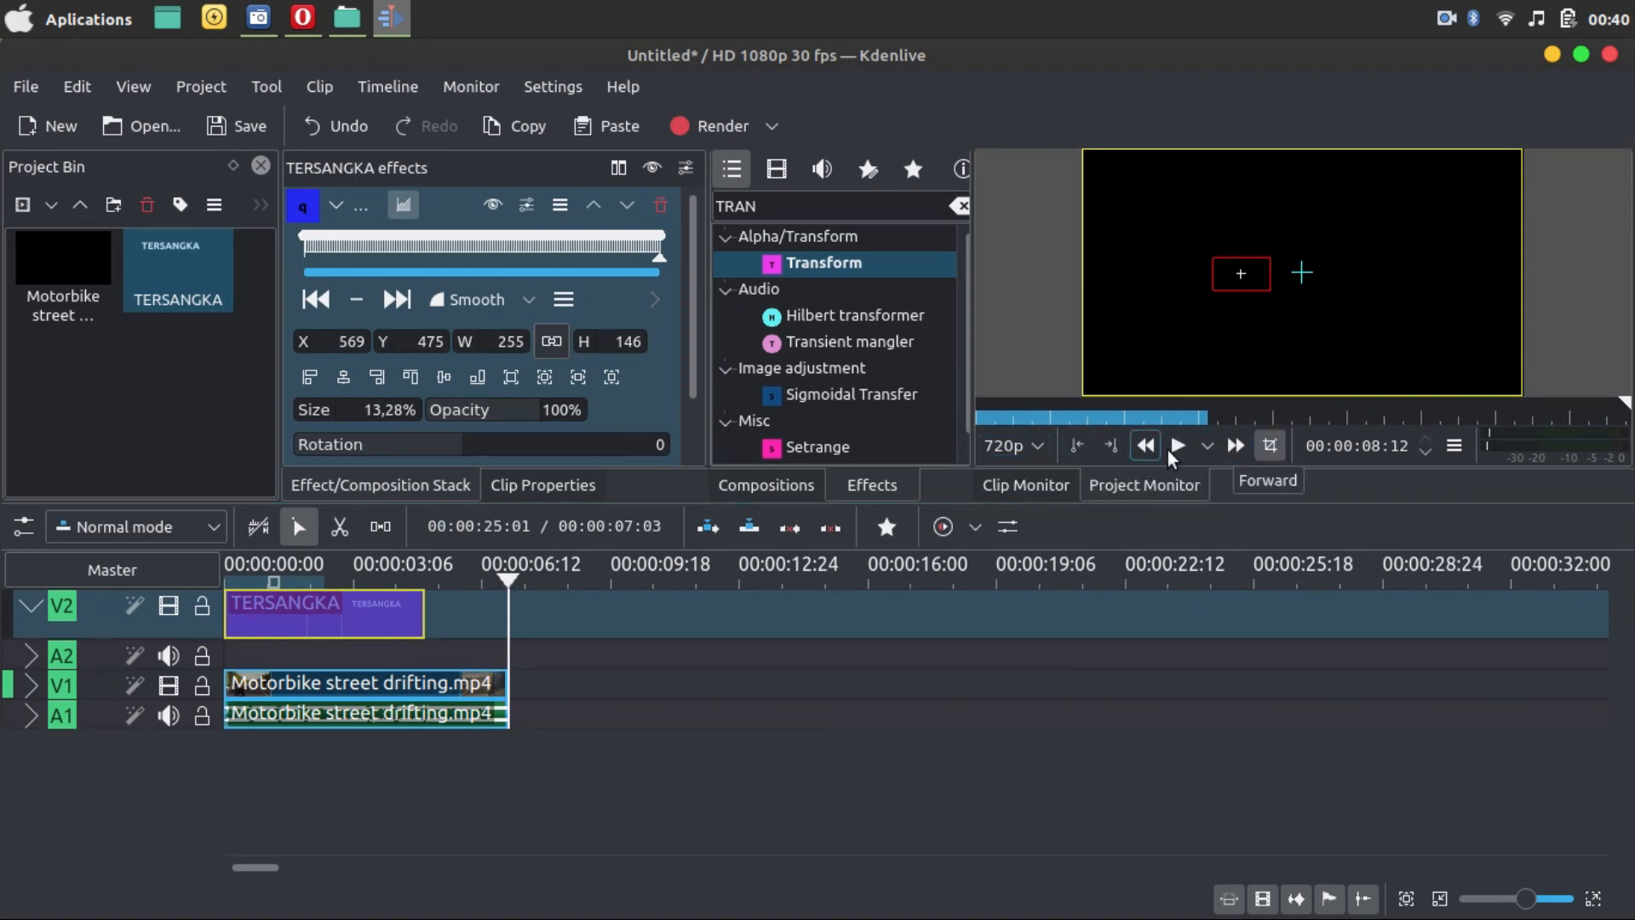
{"action": "left_click", "coordinate": [1606, 171]}
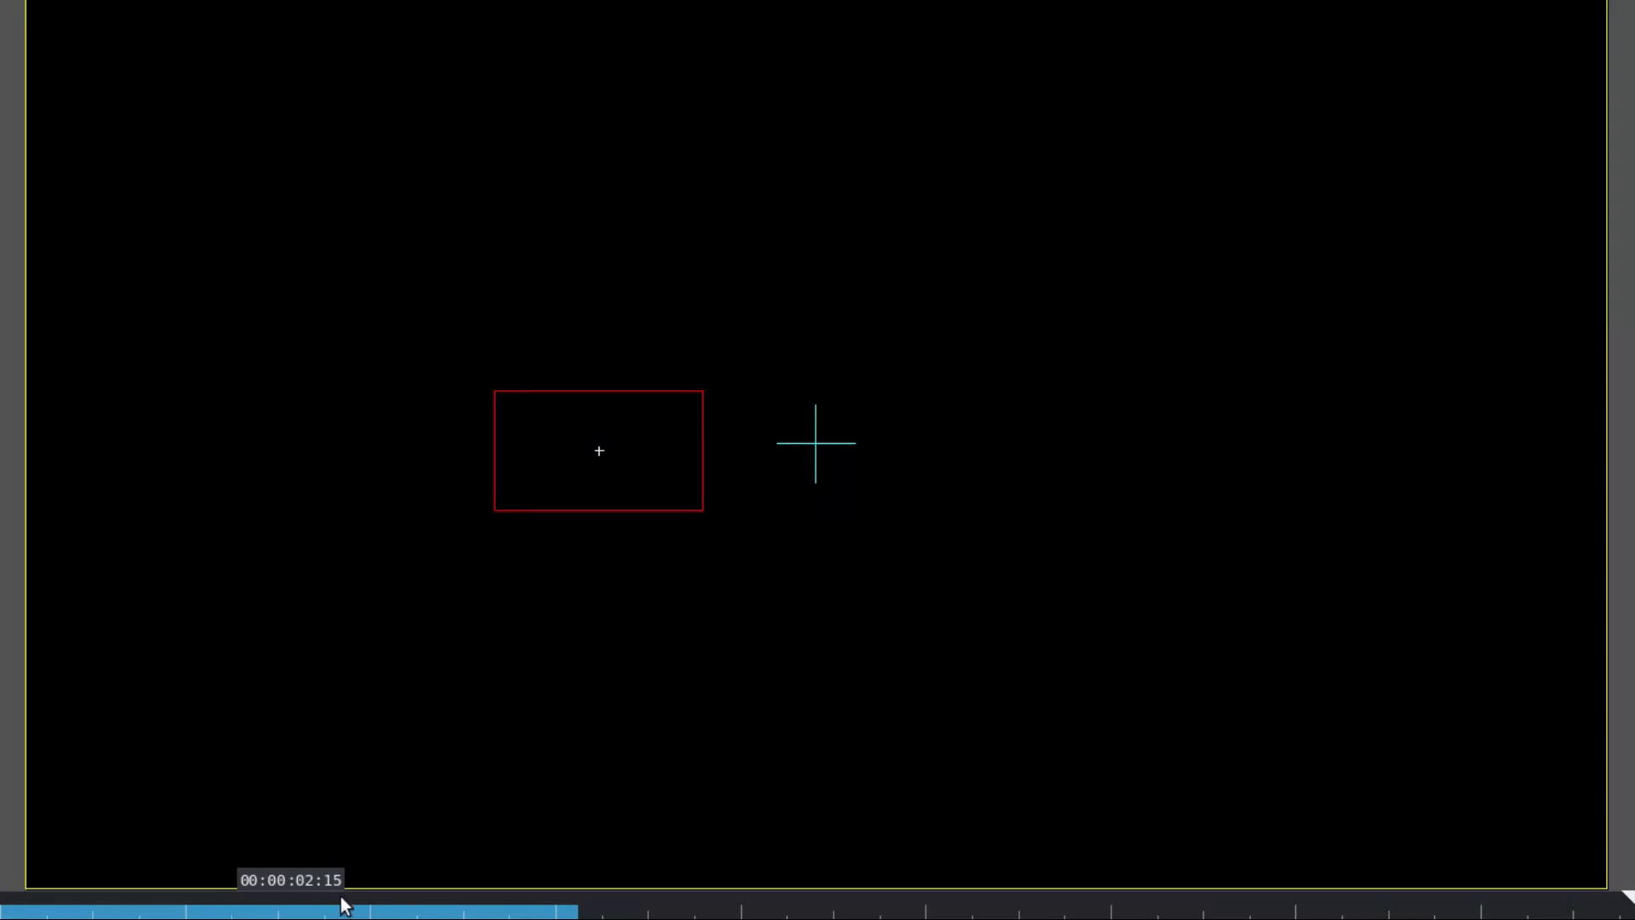